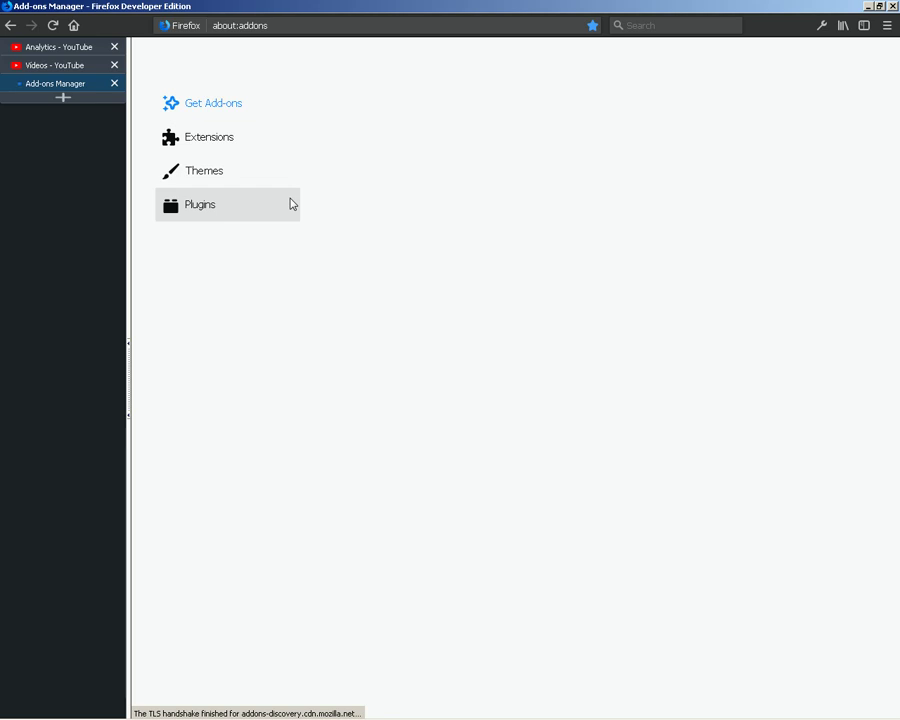
Step: Search the available Firefox add-ons for "password", and refine the search to "password exporter"
{"action": "left_click", "coordinate": [222, 150]}
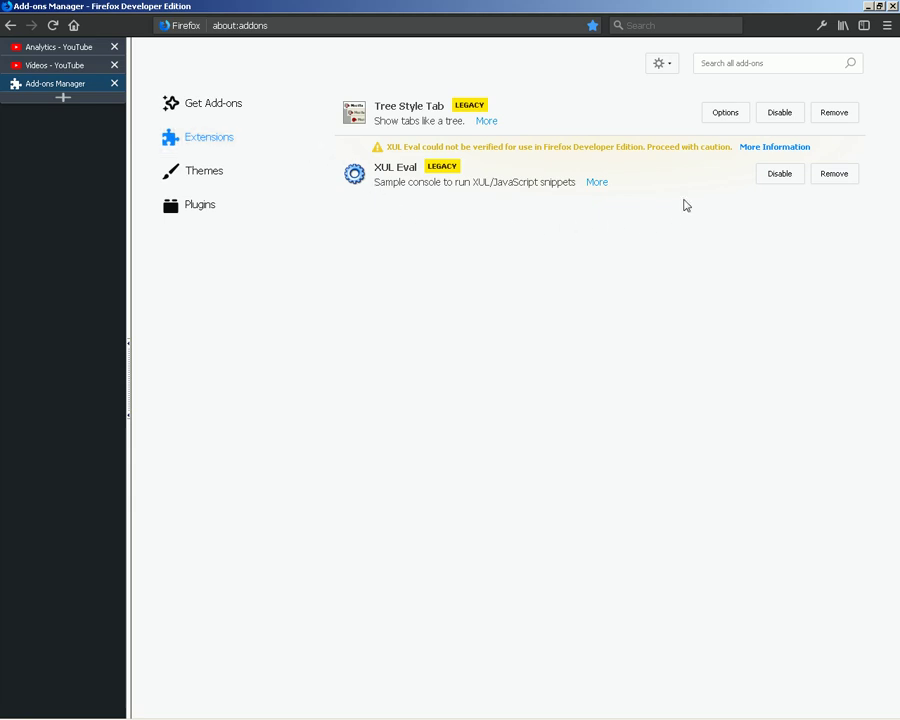
{"action": "left_click", "coordinate": [767, 64]}
{"action": "type", "text": "passwor"}
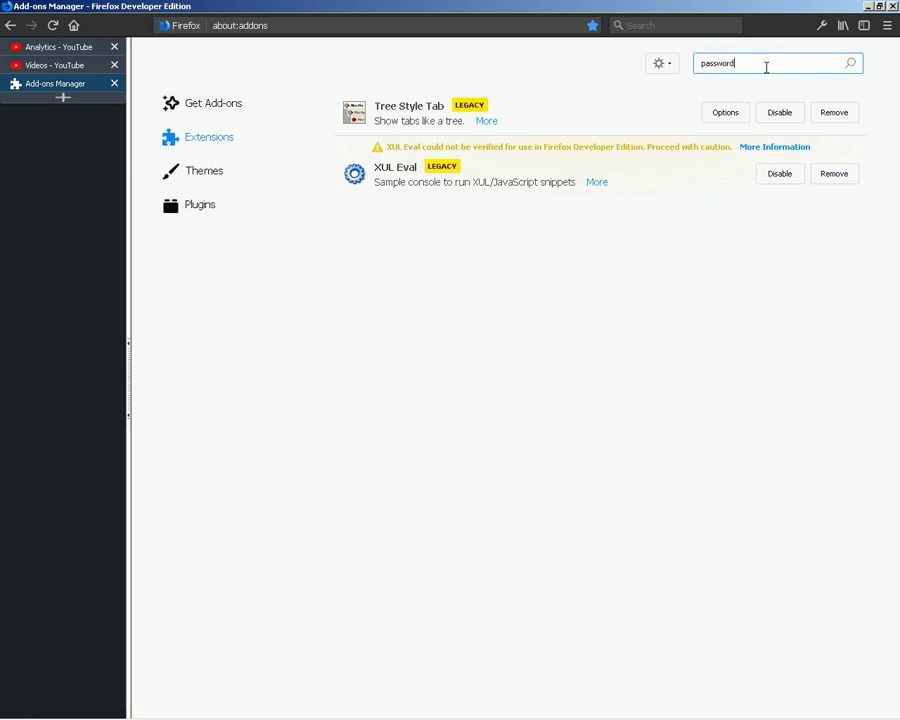
{"action": "type", "text": "d"}
{"action": "key", "text": "Return"}
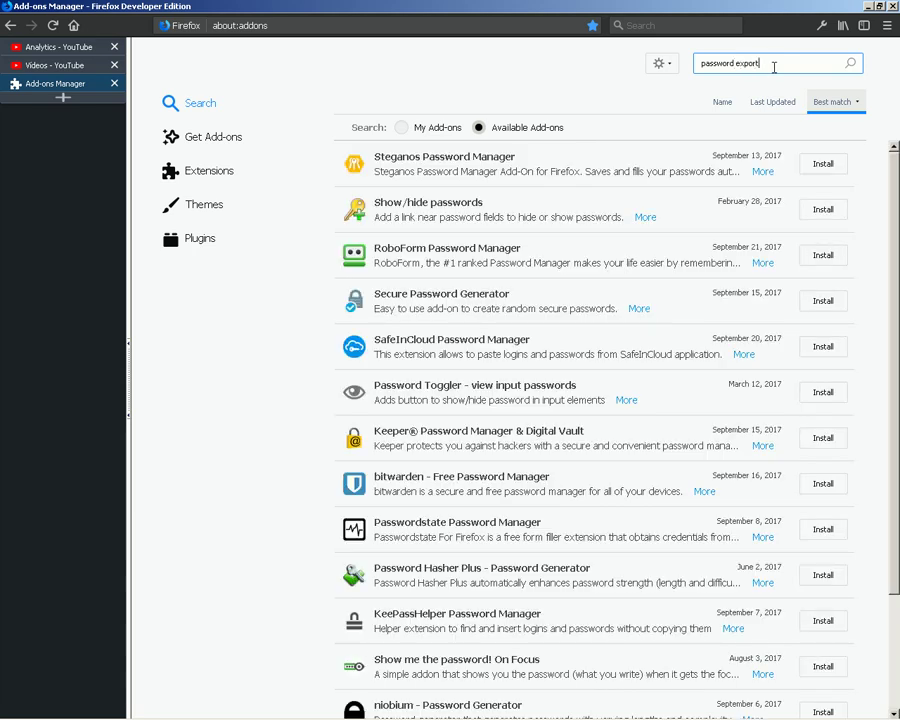
{"action": "type", "text": "ter"}
{"action": "key", "text": "Return"}
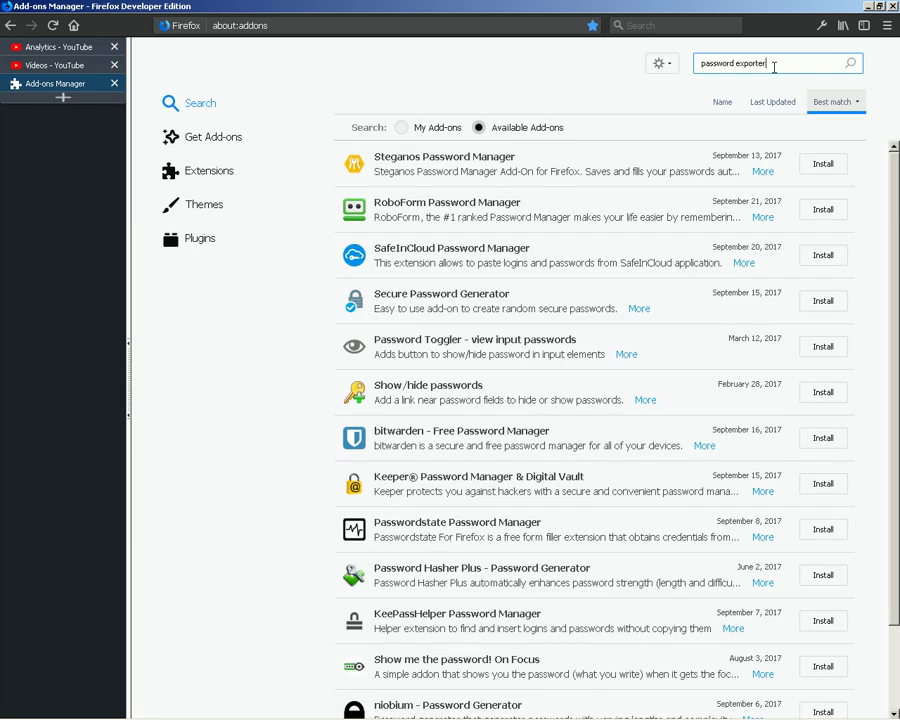
Step: Clear the add-on search, restrict it to My Add-ons, and enter "password exporter" as the search term
{"action": "key", "text": "ctrl+a"}
{"action": "key", "text": "BackSpace"}
{"action": "key", "text": "super+r"}
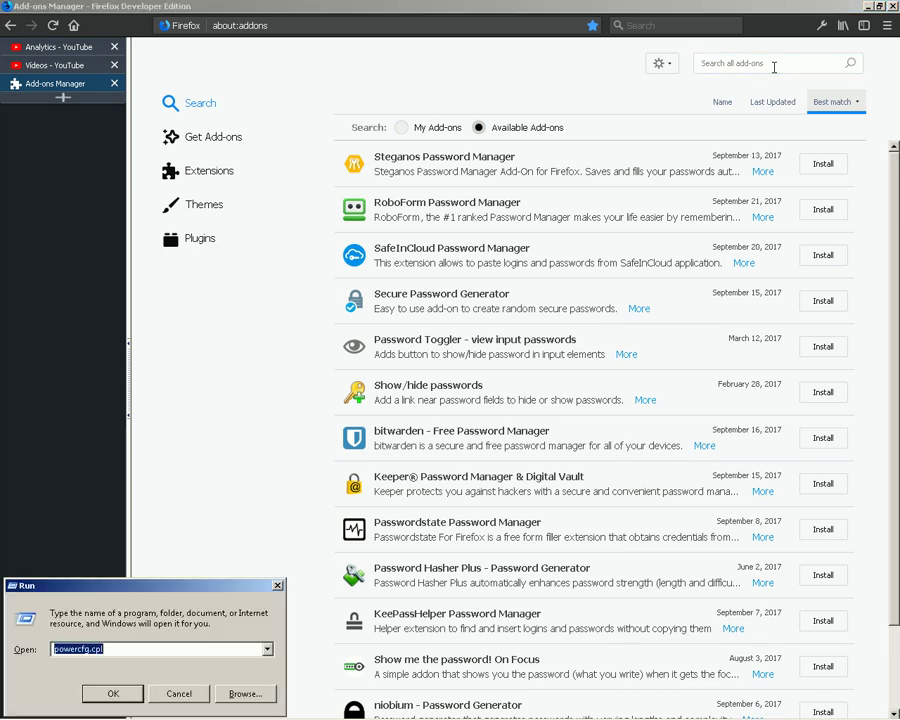
{"action": "left_click", "coordinate": [398, 6]}
{"action": "left_click", "coordinate": [416, 128]}
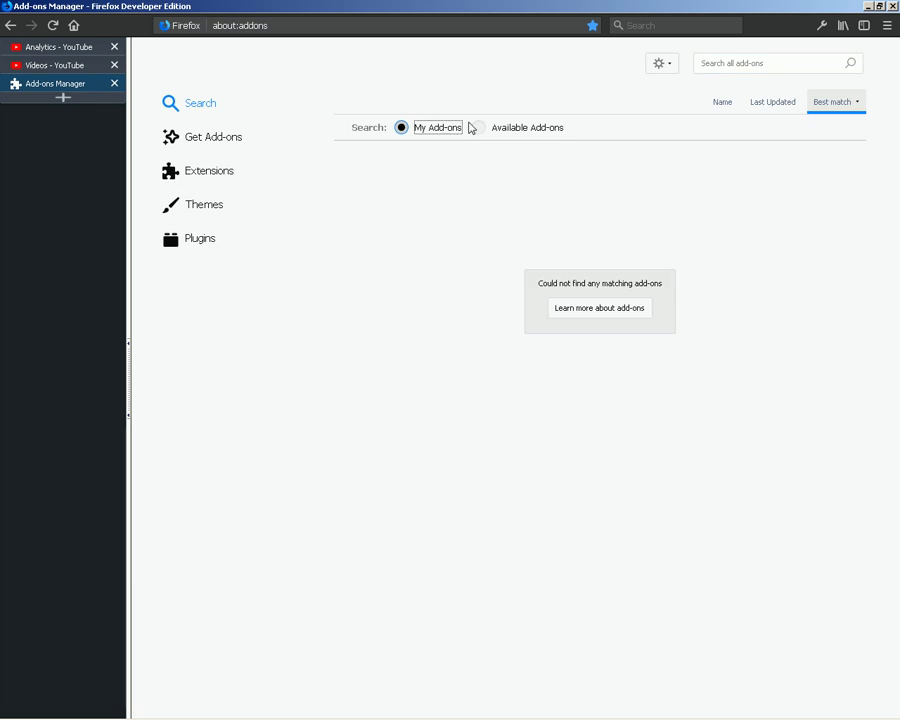
{"action": "left_click", "coordinate": [739, 63]}
{"action": "type", "text": "password exporter"}
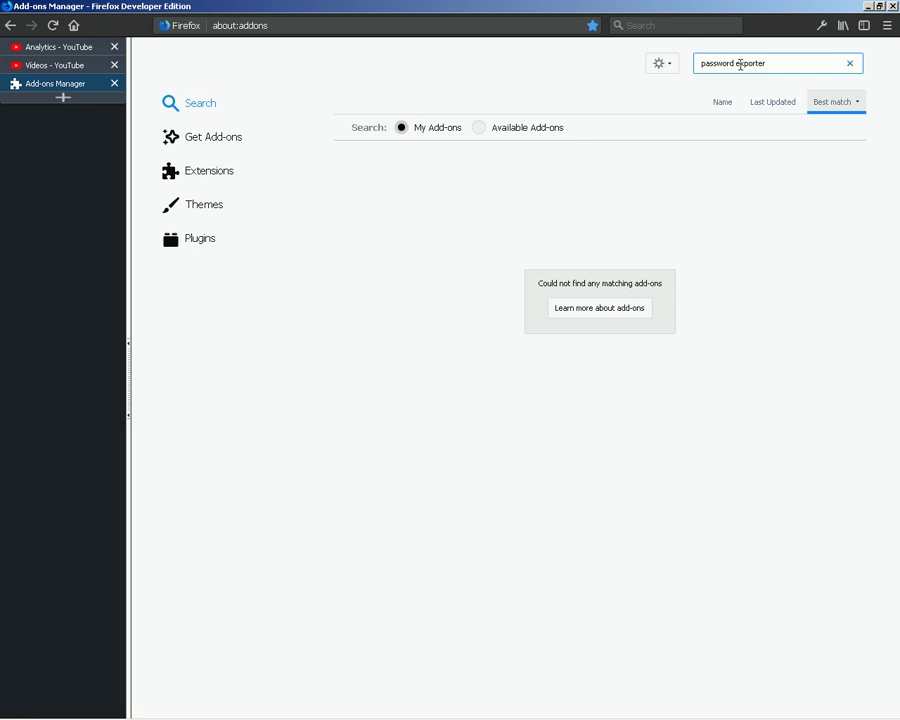
Step: Switch to Windows Explorer by running "c:" and open the PortableApps folder on that drive
{"action": "key", "text": "alt+Tab"}
{"action": "type", "text": "n"}
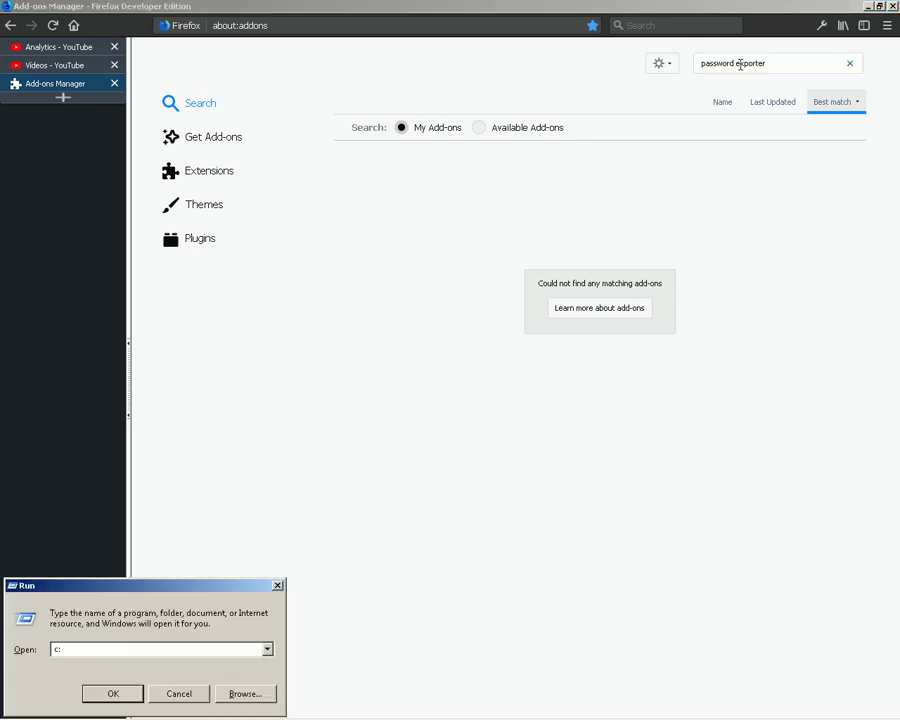
{"action": "key", "text": "Return"}
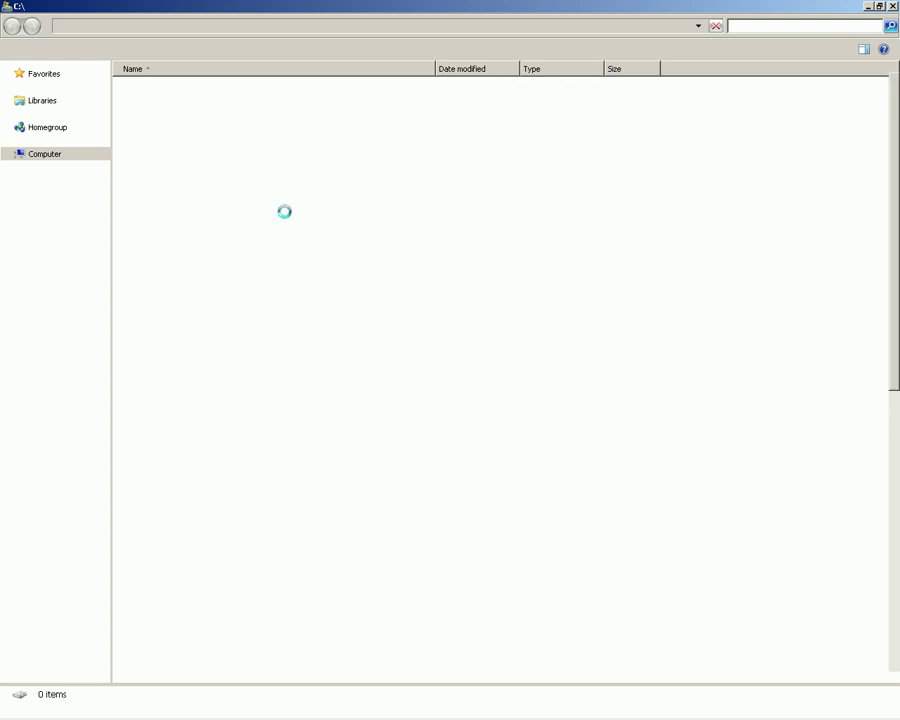
{"action": "left_click", "coordinate": [285, 354]}
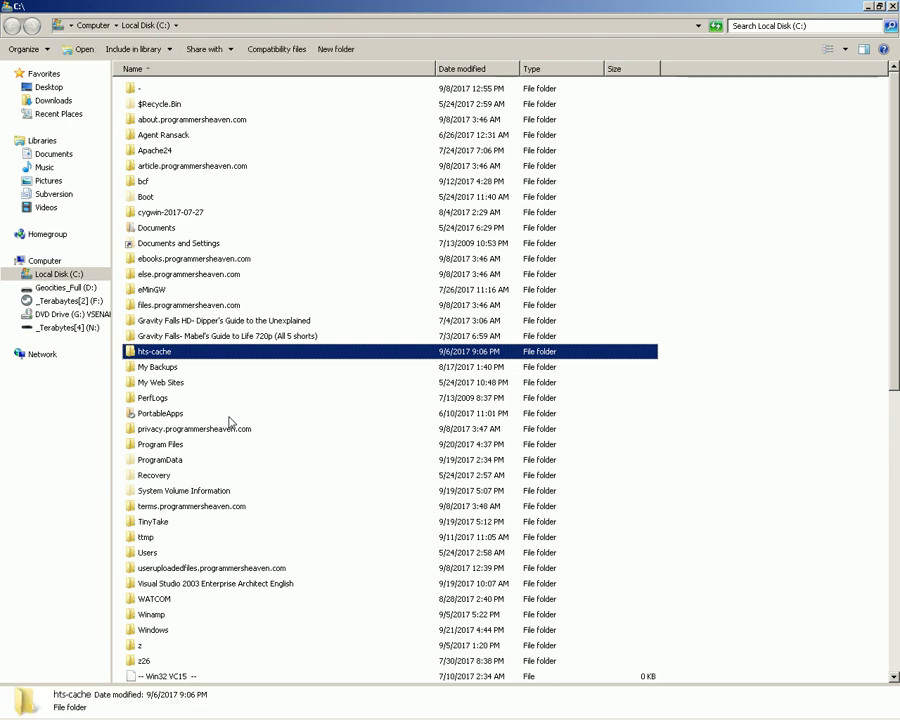
{"action": "mouse_move", "coordinate": [229, 421]}
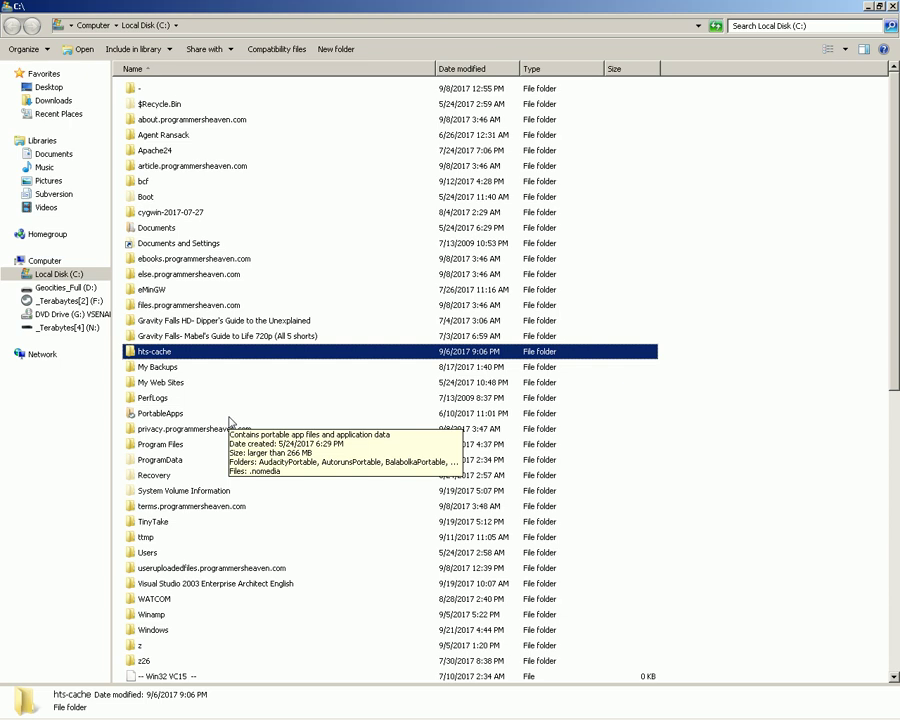
{"action": "key", "text": "Down"}
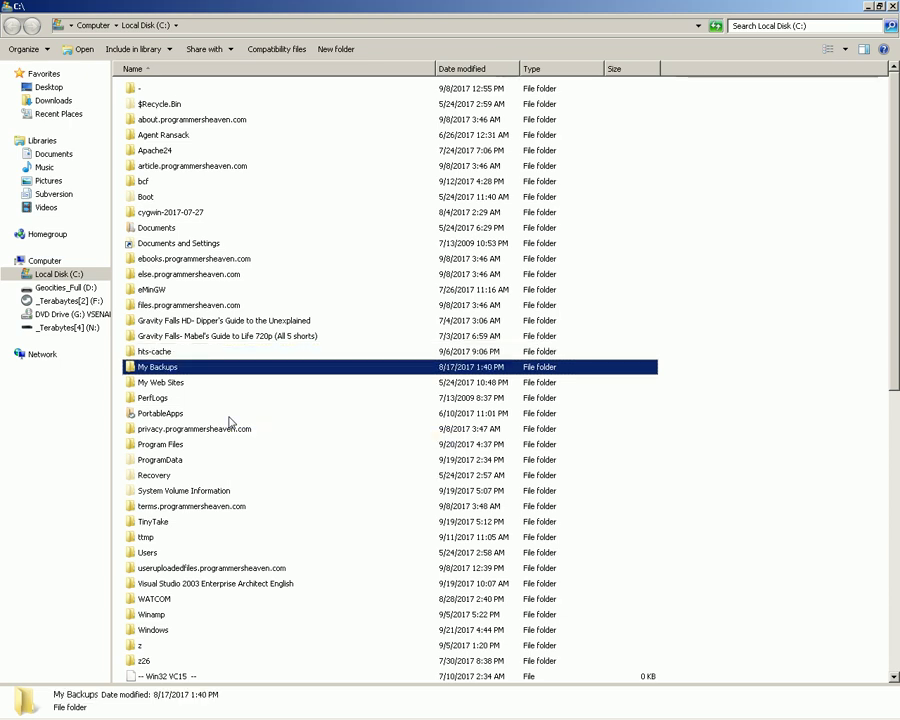
{"action": "key", "text": "Down"}
{"action": "key", "text": "Down"}
{"action": "key", "text": "Down"}
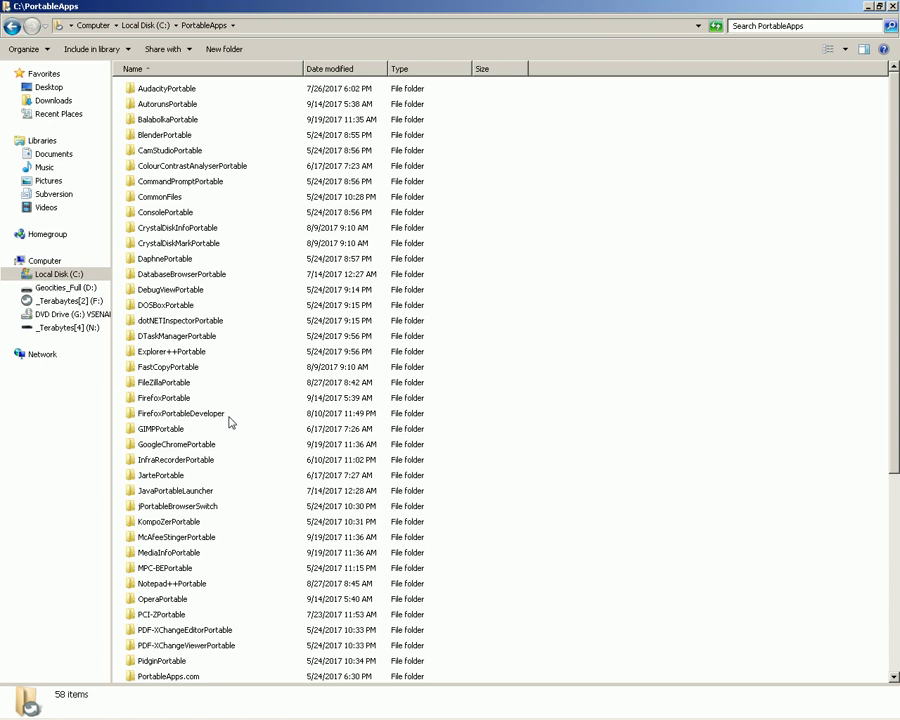
Step: Open the App folder inside FirefoxPortableDeveloper
{"action": "type", "text": "fi"}
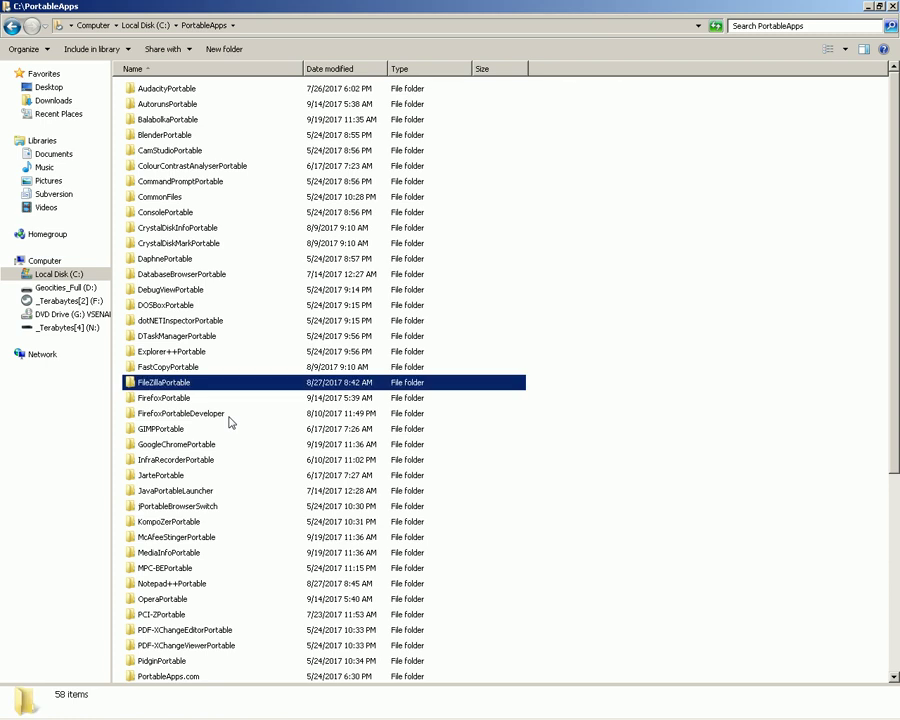
{"action": "scroll", "coordinate": [229, 418], "scroll_direction": "down", "scroll_amount": 6}
{"action": "left_click", "coordinate": [229, 415]}
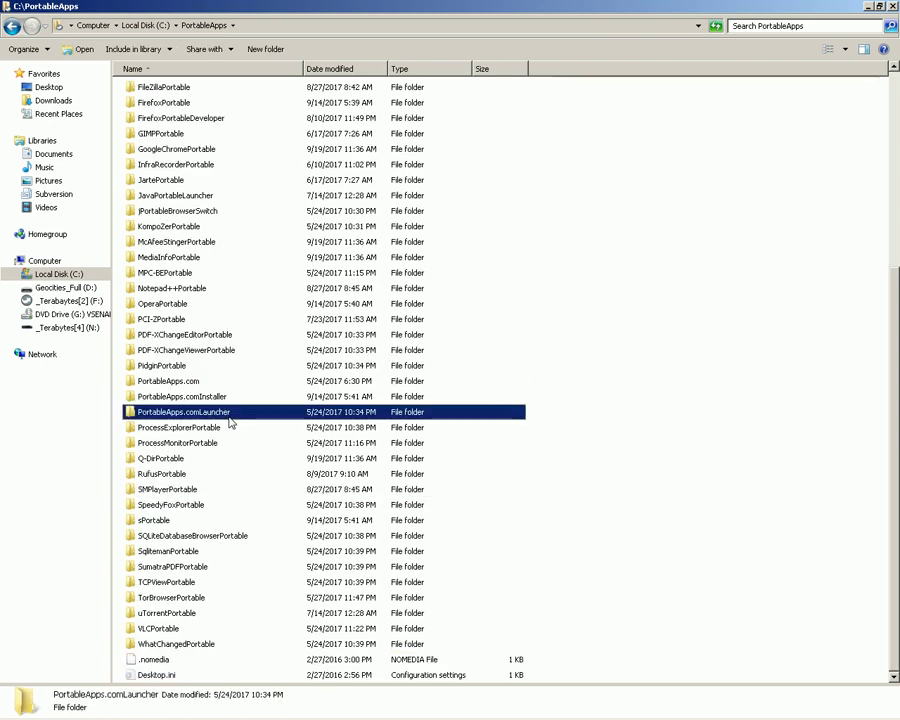
{"action": "type", "text": "fir"}
{"action": "double_click", "coordinate": [229, 415]}
{"action": "type", "text": "a"}
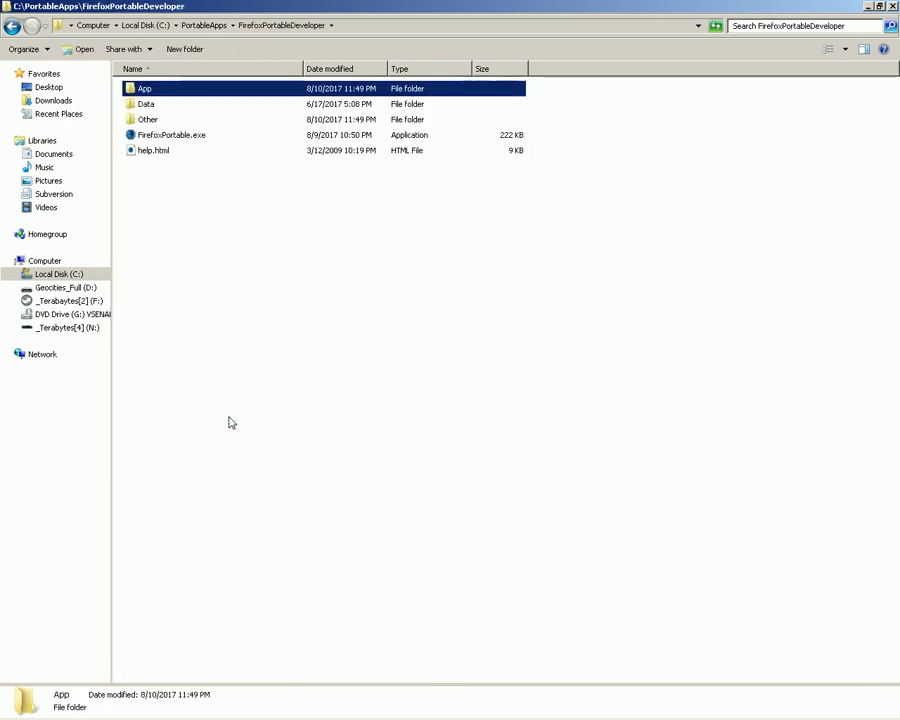
{"action": "key", "text": "Return"}
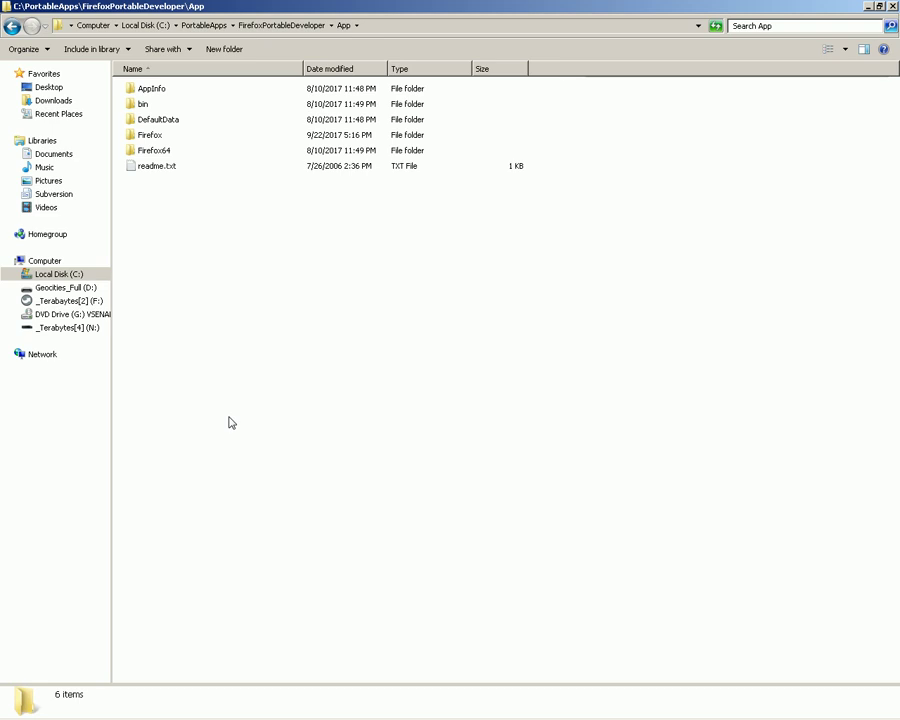
{"action": "key", "text": "BackSpace"}
{"action": "key", "text": "Return"}
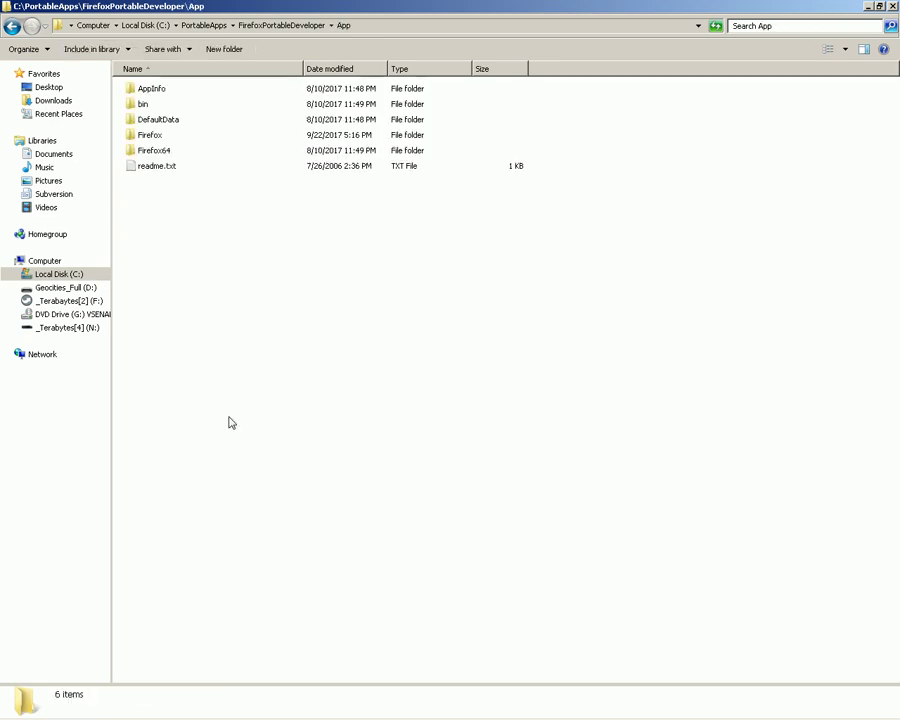
Step: Look inside the plugins folder under DefaultData and return to the App folder
{"action": "key", "text": "b"}
{"action": "key", "text": "d"}
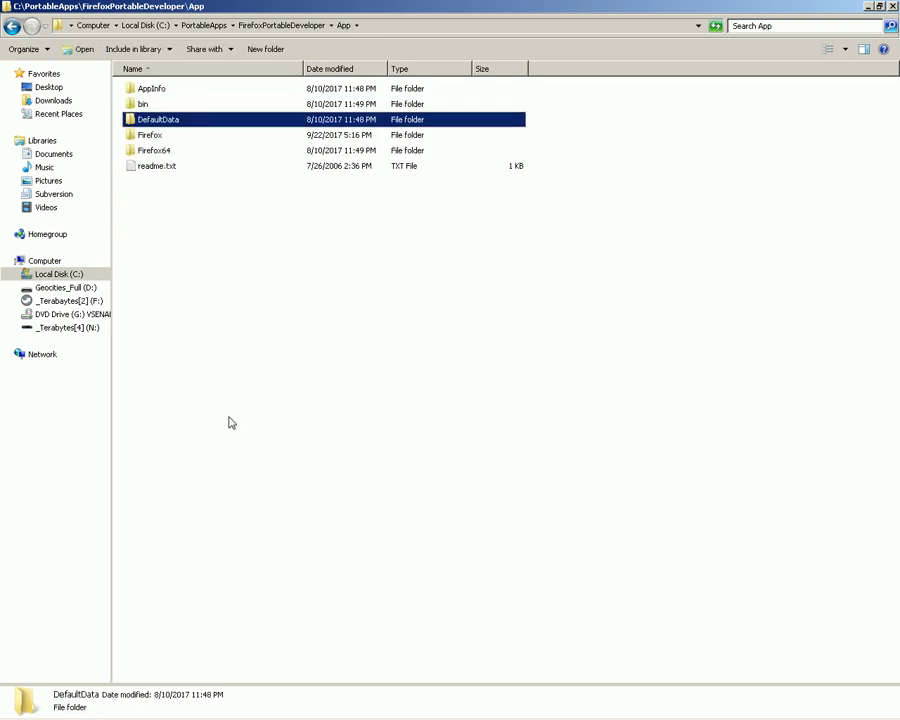
{"action": "key", "text": "Return"}
{"action": "key", "text": "p"}
{"action": "key", "text": "Return"}
{"action": "key", "text": "BackSpace"}
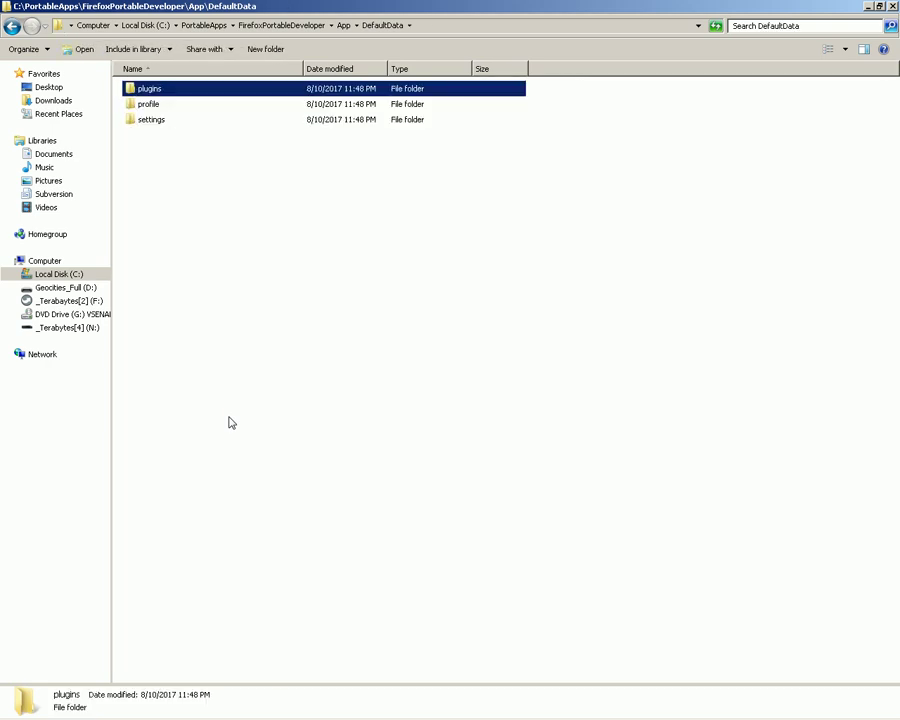
{"action": "key", "text": "BackSpace"}
Step: Look inside the profile folder under DefaultData and go back up to the App folder
{"action": "key", "text": "Return"}
{"action": "key", "text": "p"}
{"action": "key", "text": "p"}
{"action": "key", "text": "Return"}
{"action": "key", "text": "BackSpace"}
{"action": "key", "text": "BackSpace"}
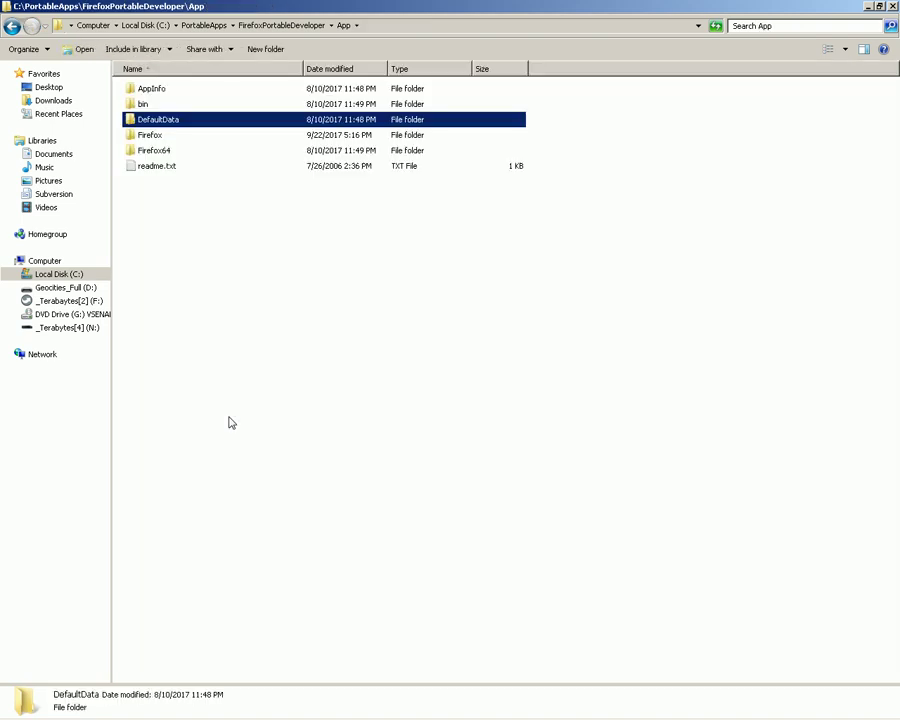
Step: Examine the contents of Firefox\browser\extensions and go back to the App folder
{"action": "key", "text": "f"}
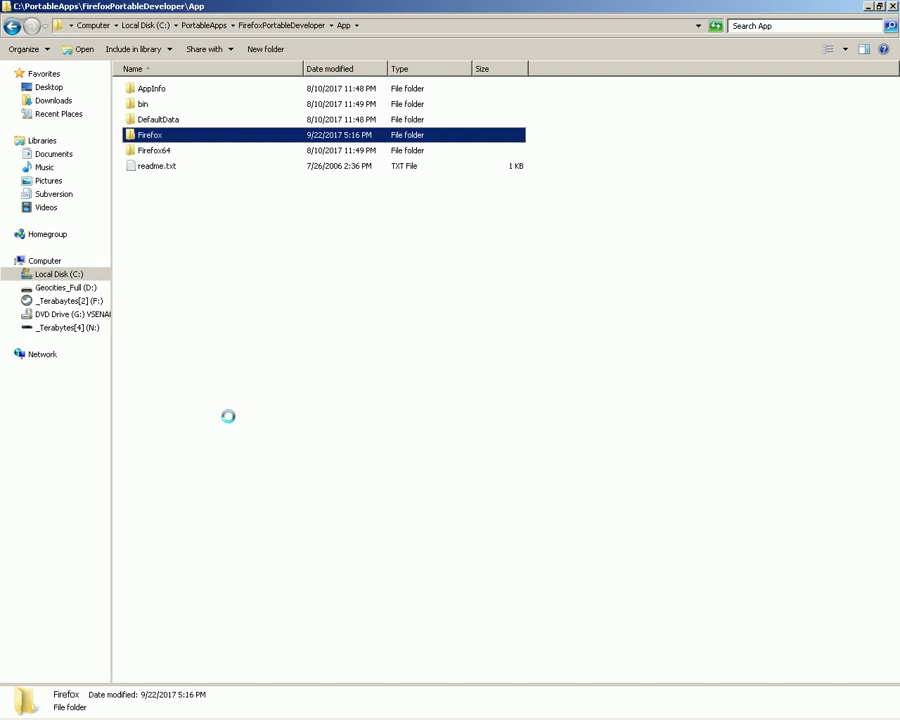
{"action": "key", "text": "Return"}
{"action": "key", "text": "b"}
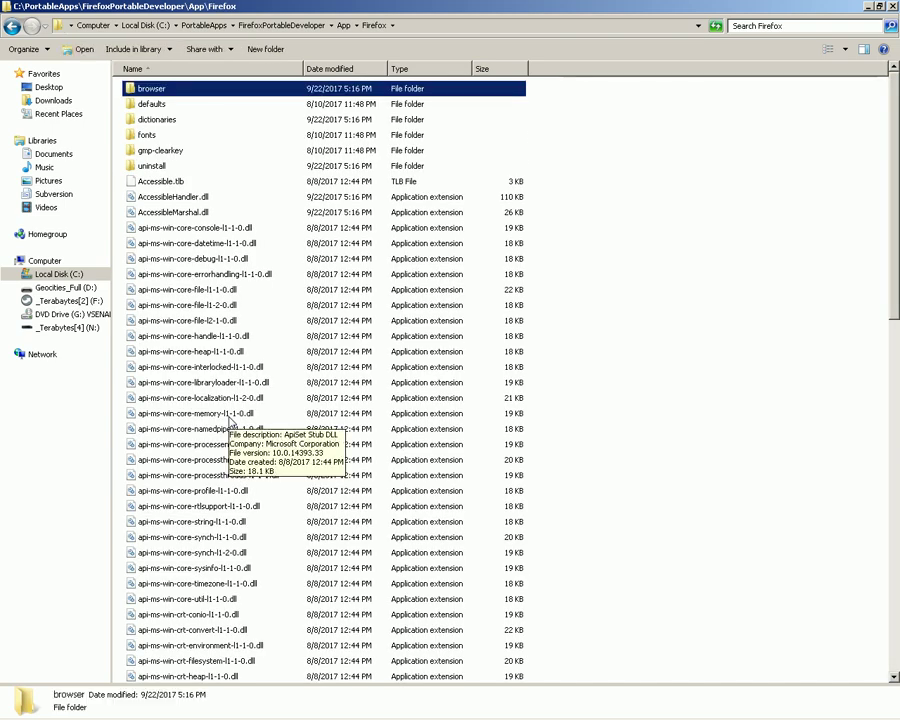
{"action": "key", "text": "Return"}
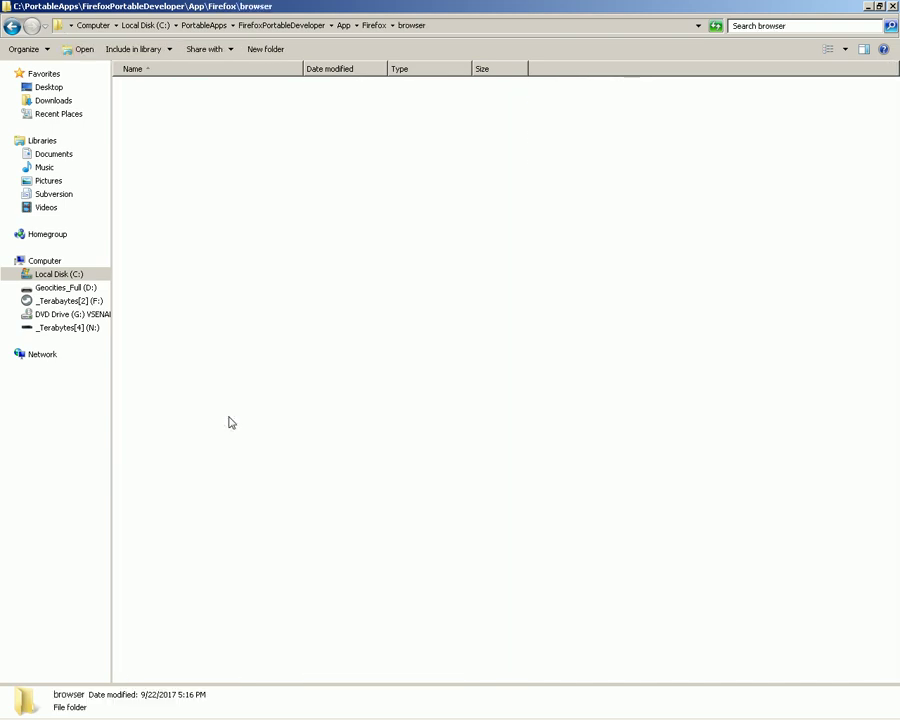
{"action": "key", "text": "f"}
{"action": "key", "text": "Up"}
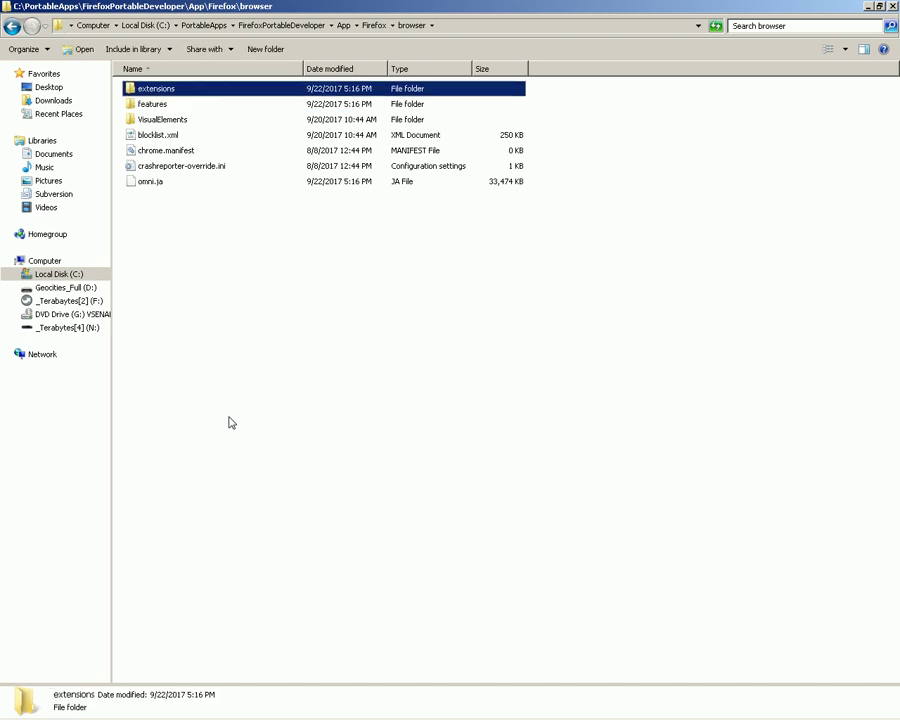
{"action": "key", "text": "Return"}
{"action": "key", "text": "BackSpace"}
{"action": "key", "text": "BackSpace"}
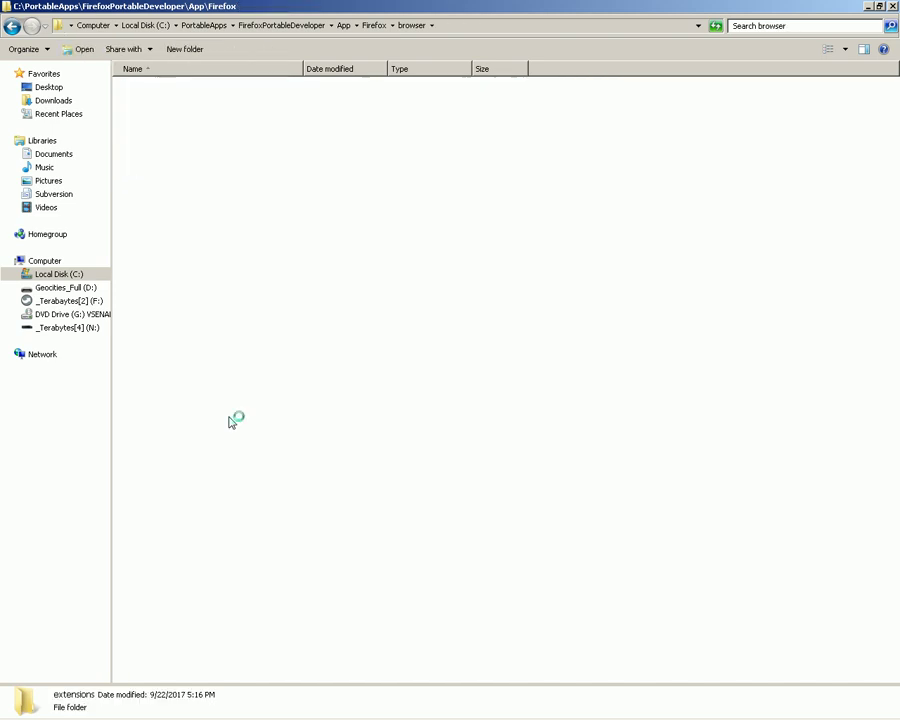
{"action": "key", "text": "BackSpace"}
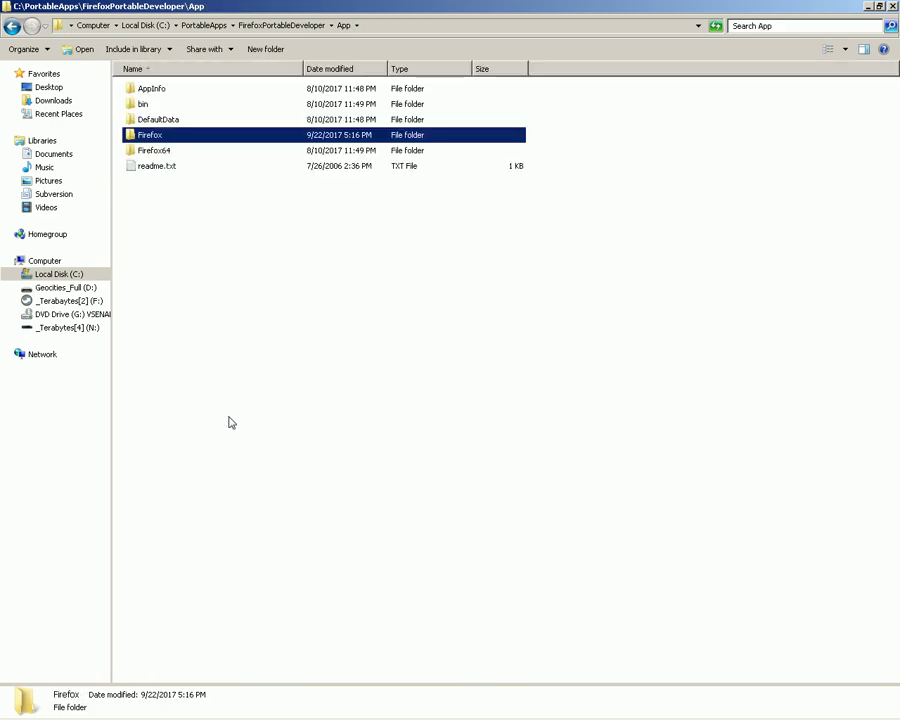
Step: Examine the contents of Firefox64\browser\extensions and go back to the App folder
{"action": "key", "text": "Down"}
{"action": "key", "text": "Return"}
{"action": "key", "text": "b"}
{"action": "key", "text": "Return"}
{"action": "key", "text": "e"}
{"action": "key", "text": "Return"}
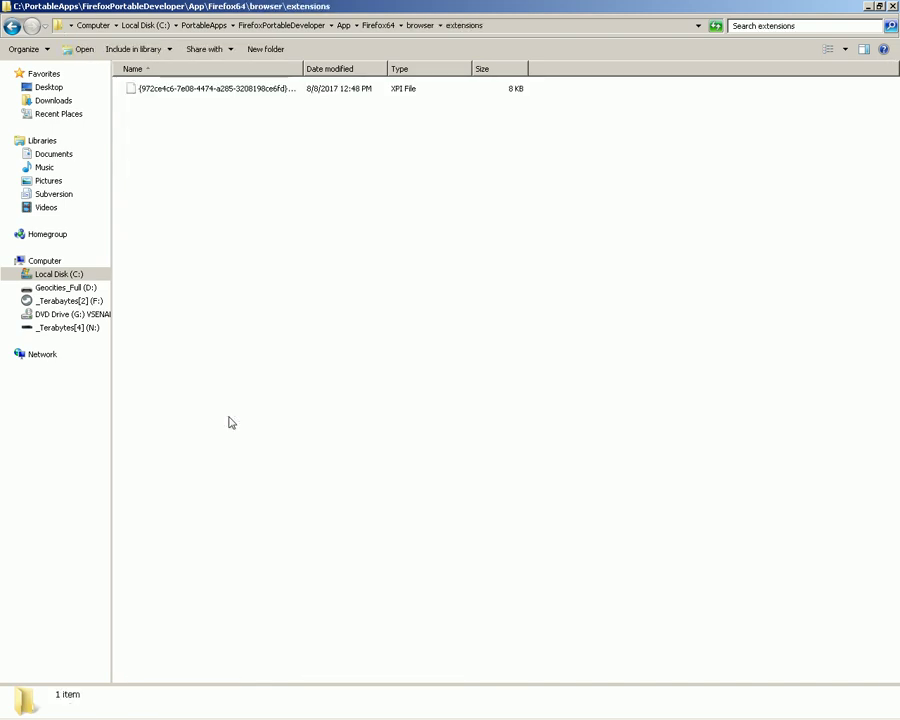
{"action": "key", "text": "BackSpace"}
{"action": "key", "text": "BackSpace"}
{"action": "key", "text": "BackSpace"}
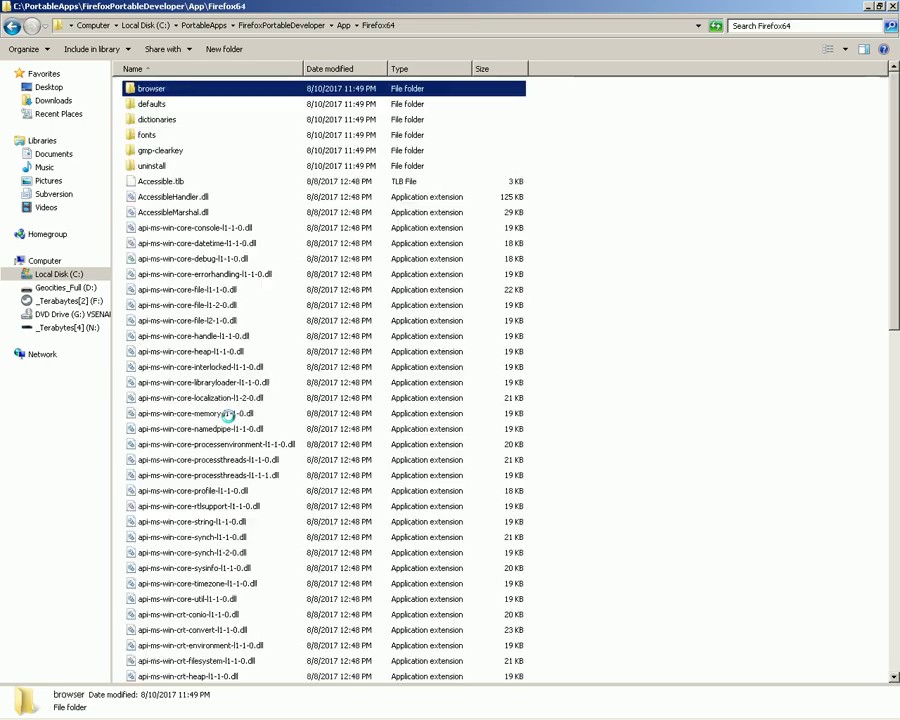
Step: Look inside the defaults folder of the Firefox directory and return to that directory
{"action": "key", "text": "Up"}
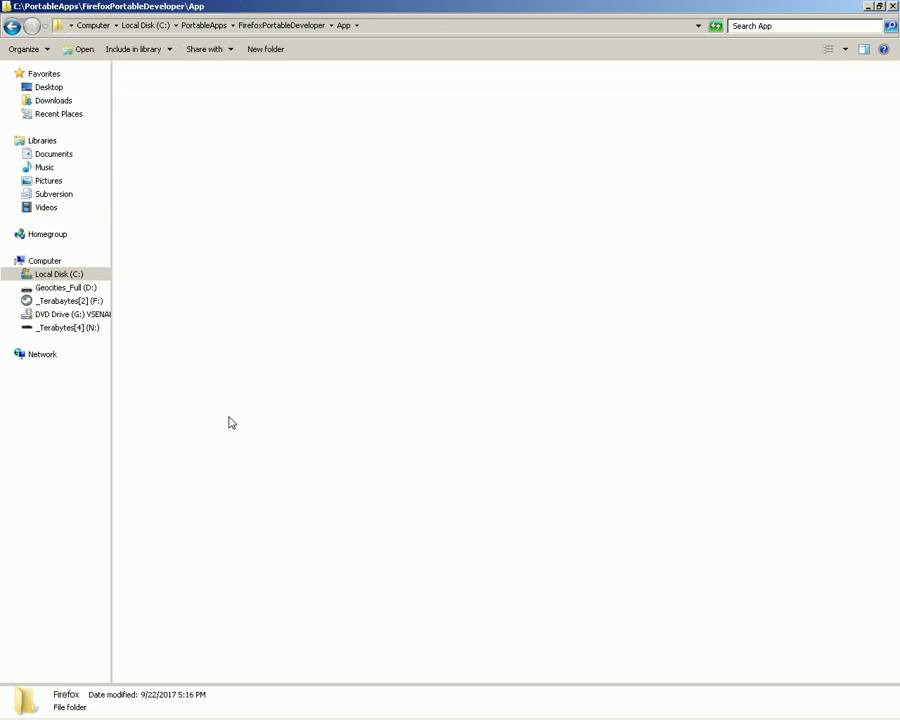
{"action": "key", "text": "Return"}
{"action": "key", "text": "d"}
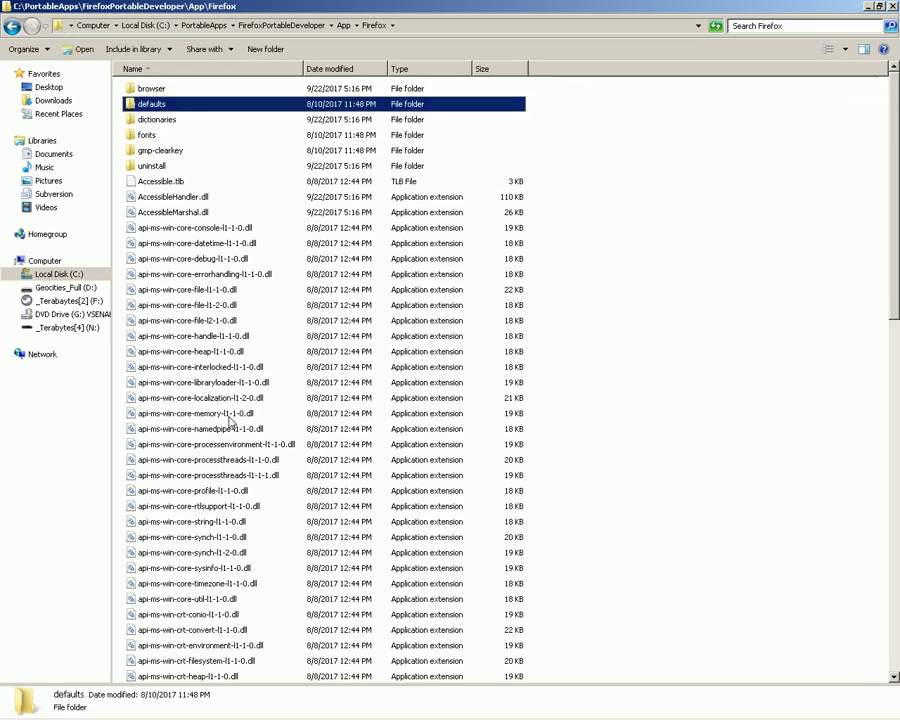
{"action": "key", "text": "Return"}
{"action": "key", "text": "p"}
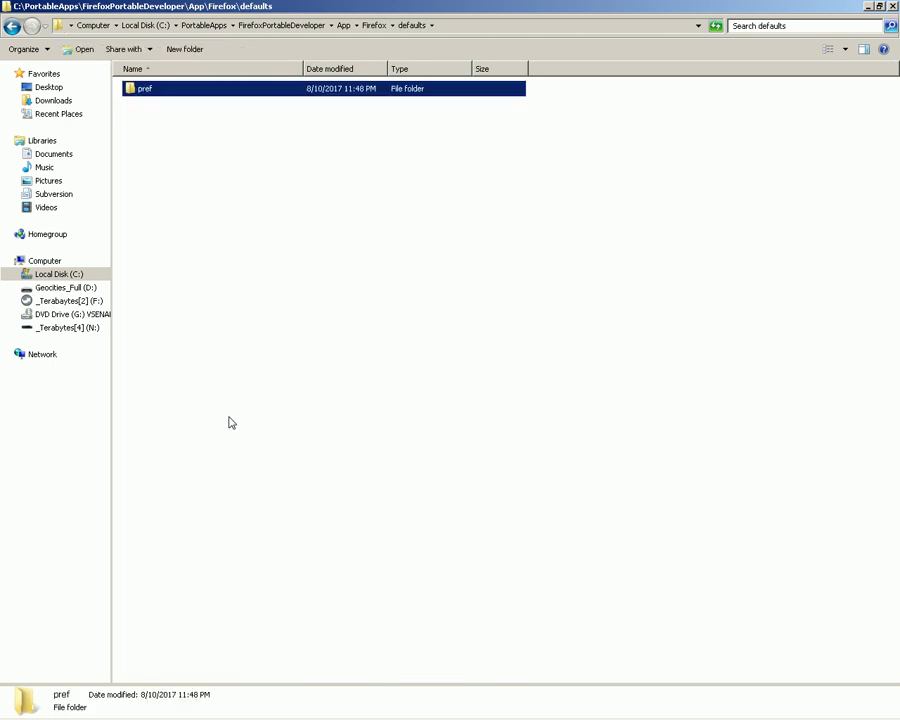
{"action": "key", "text": "BackSpace"}
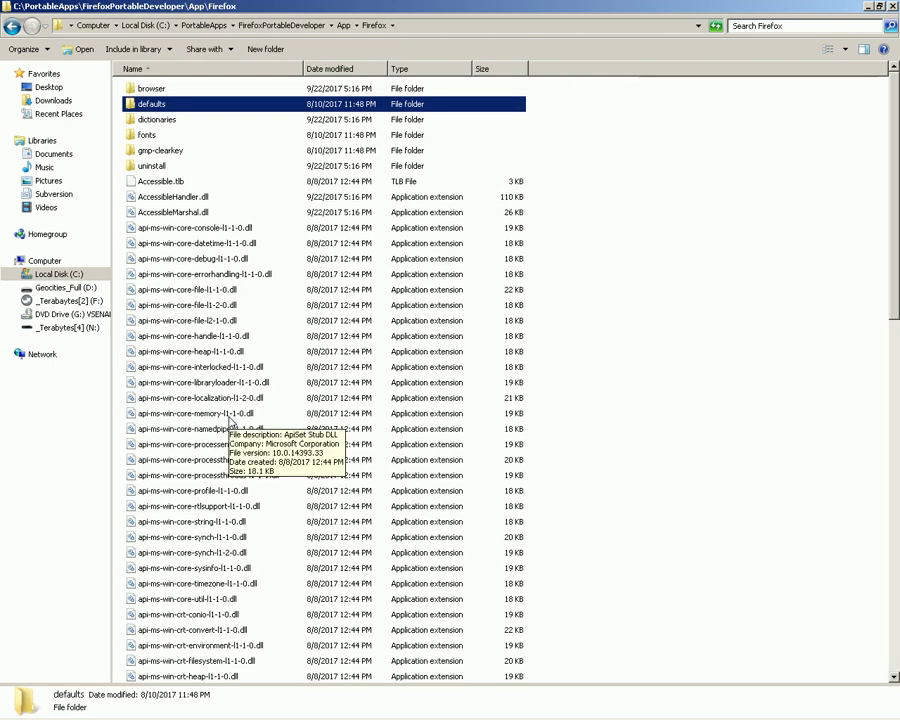
Step: Recheck the browser\extensions folder and return to the Firefox directory
{"action": "key", "text": "b"}
{"action": "key", "text": "Return"}
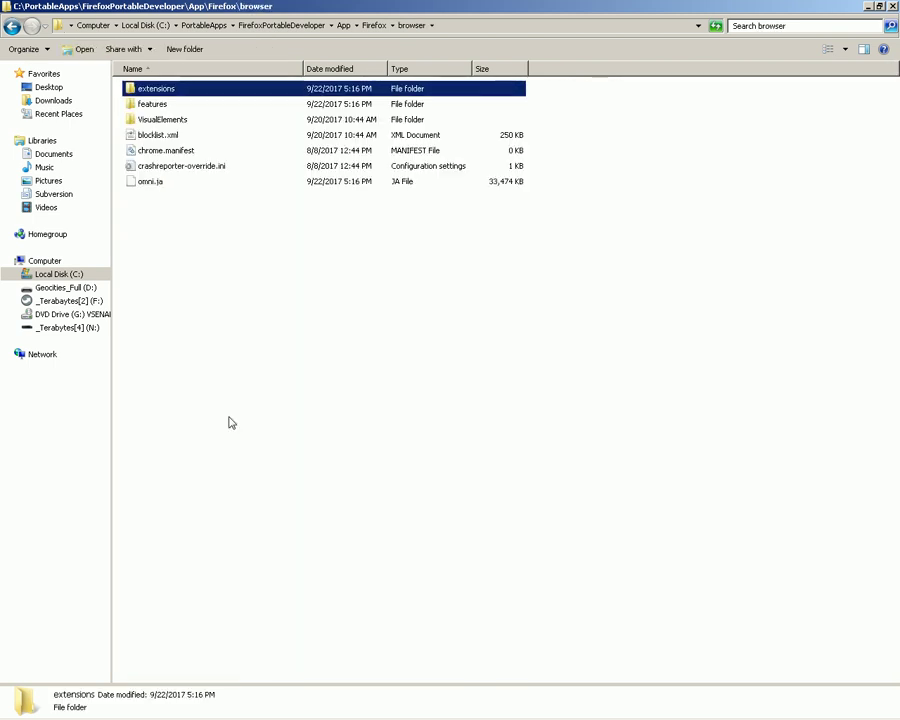
{"action": "key", "text": "Return"}
{"action": "key", "text": "BackSpace"}
{"action": "key", "text": "BackSpace"}
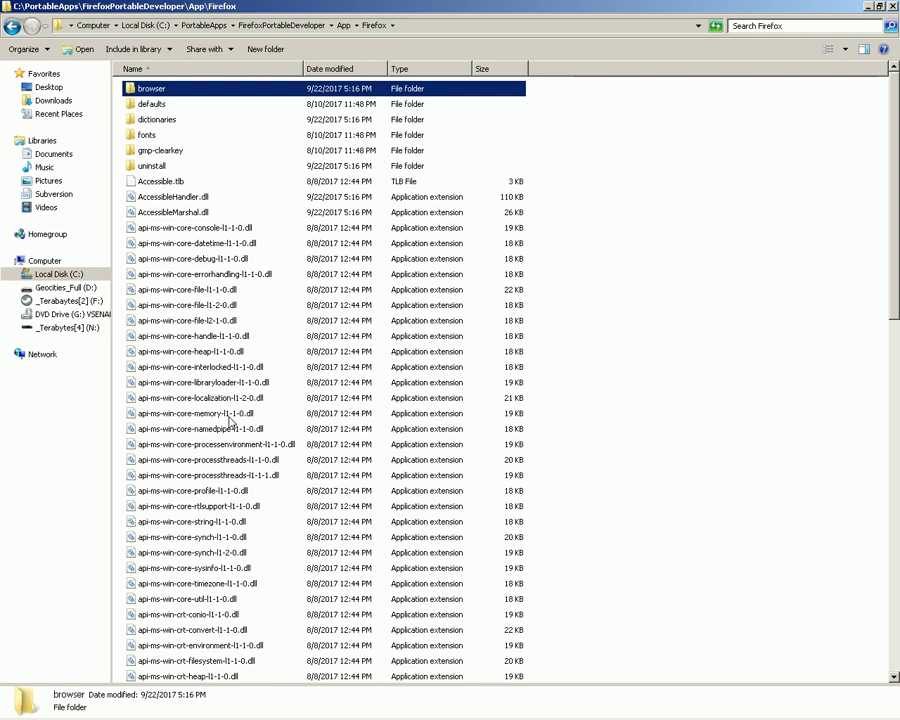
Step: Look through the full file listing of the App\Firefox directory from beginning to end
{"action": "key", "text": "End"}
{"action": "key", "text": "Home"}
{"action": "key", "text": "alt"}
{"action": "key", "text": "alt"}
{"action": "key", "text": "End"}
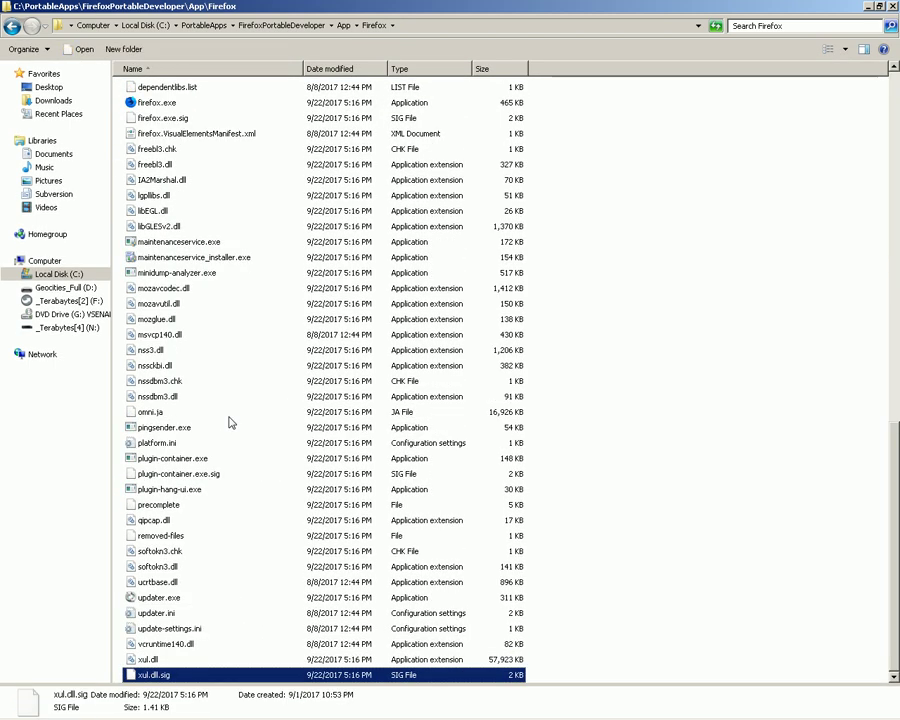
{"action": "key", "text": "alt"}
{"action": "key", "text": "alt"}
{"action": "key", "text": "Home"}
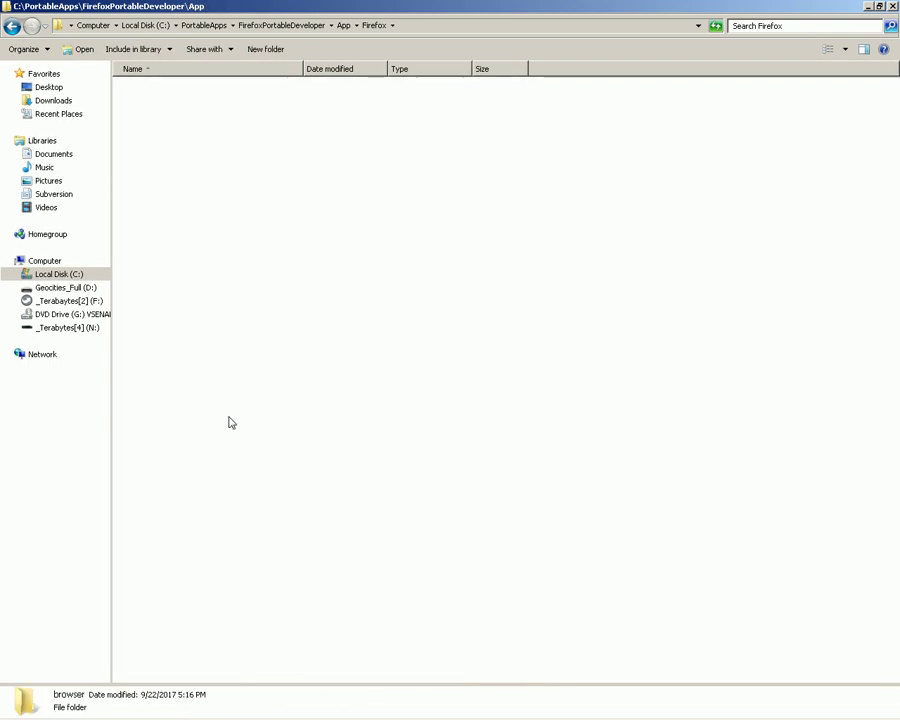
Step: Go up to the App folder, check the neighbouring folder listed above Firefox, and return to the FirefoxPortableDeveloper folder
{"action": "key", "text": "BackSpace"}
{"action": "key", "text": "Up"}
{"action": "key", "text": "Return"}
{"action": "key", "text": "BackSpace"}
{"action": "key", "text": "BackSpace"}
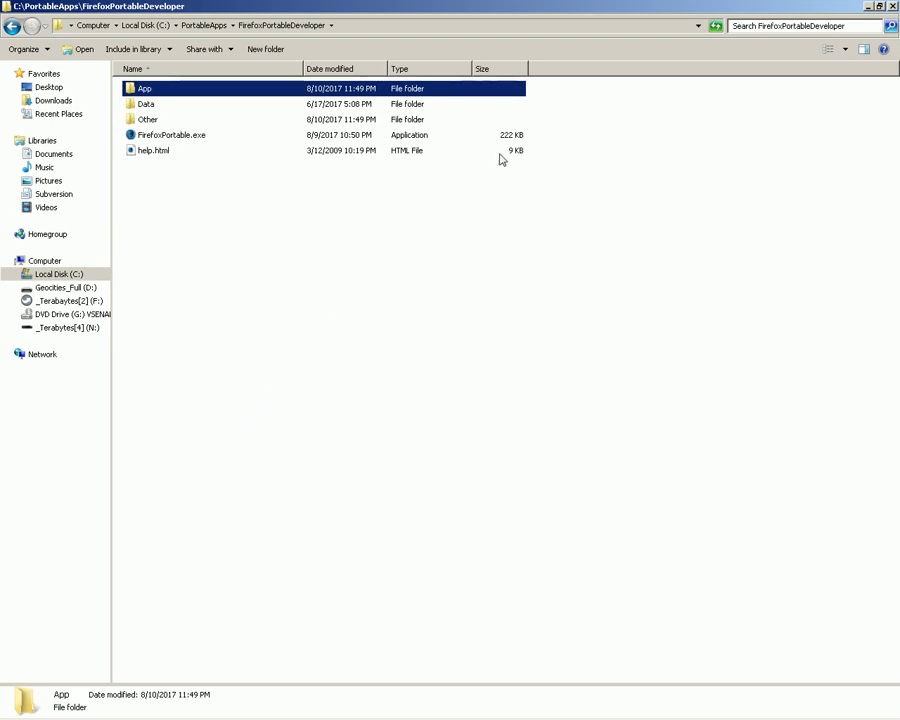
Step: Search the FirefoxPortableDeveloper folder for *.xpi and select the Tree Style Tab extension file in the results
{"action": "left_click", "coordinate": [773, 26]}
{"action": "type", "text": "*"}
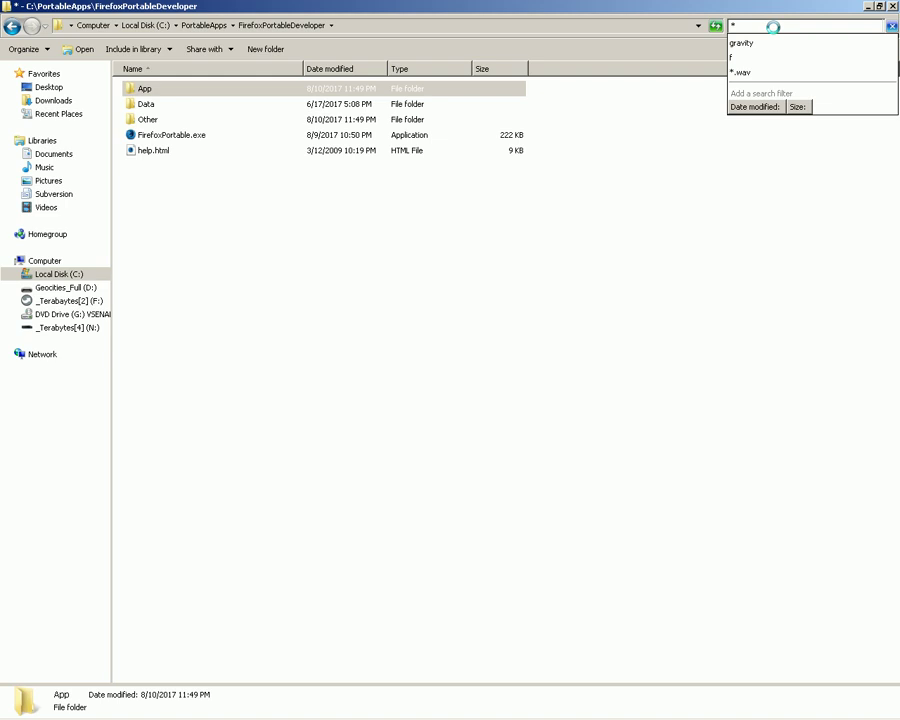
{"action": "type", "text": ".xpi"}
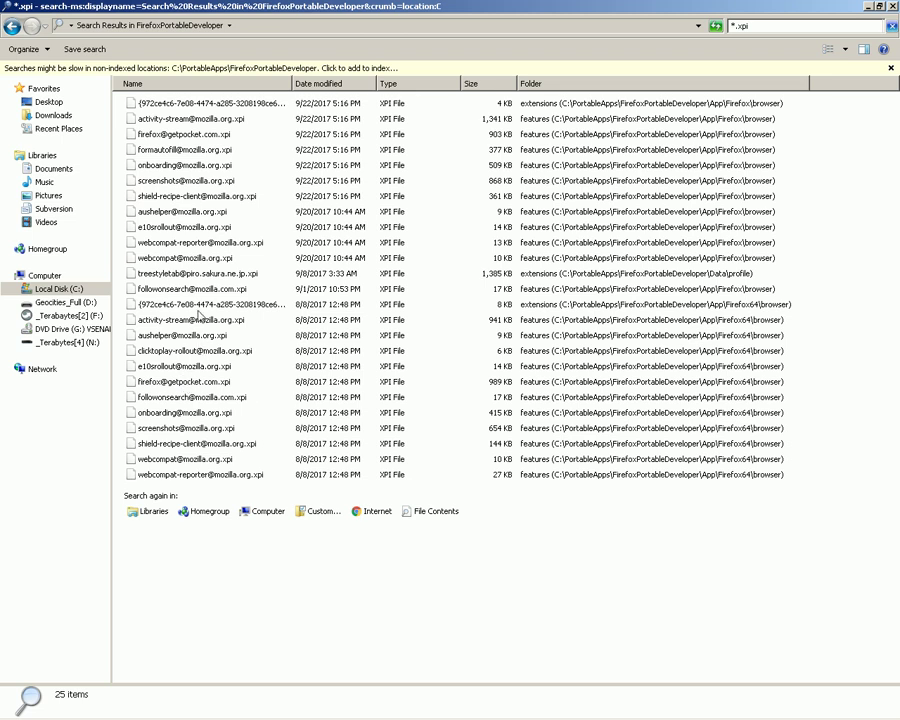
{"action": "left_click", "coordinate": [199, 278]}
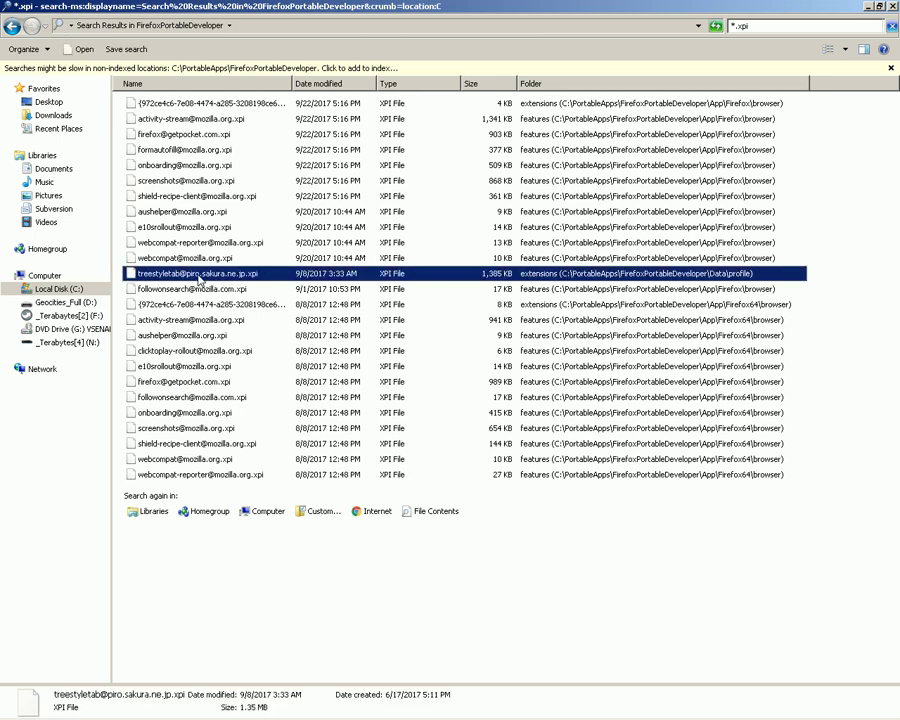
Step: Leave the search results and open the Data\profile folder of FirefoxPortableDeveloper
{"action": "key", "text": "BackSpace"}
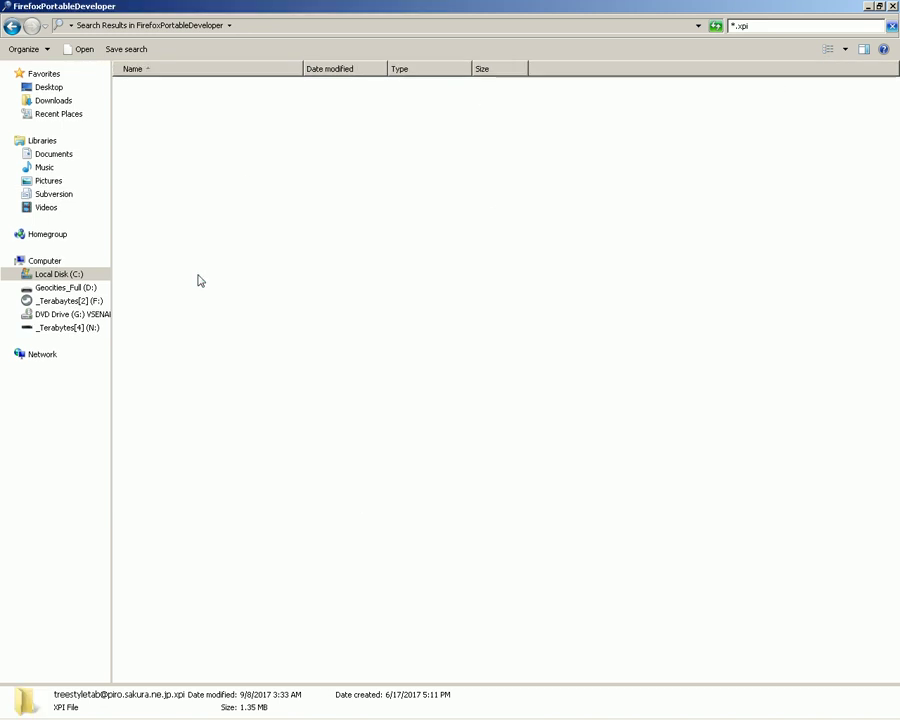
{"action": "key", "text": "Down"}
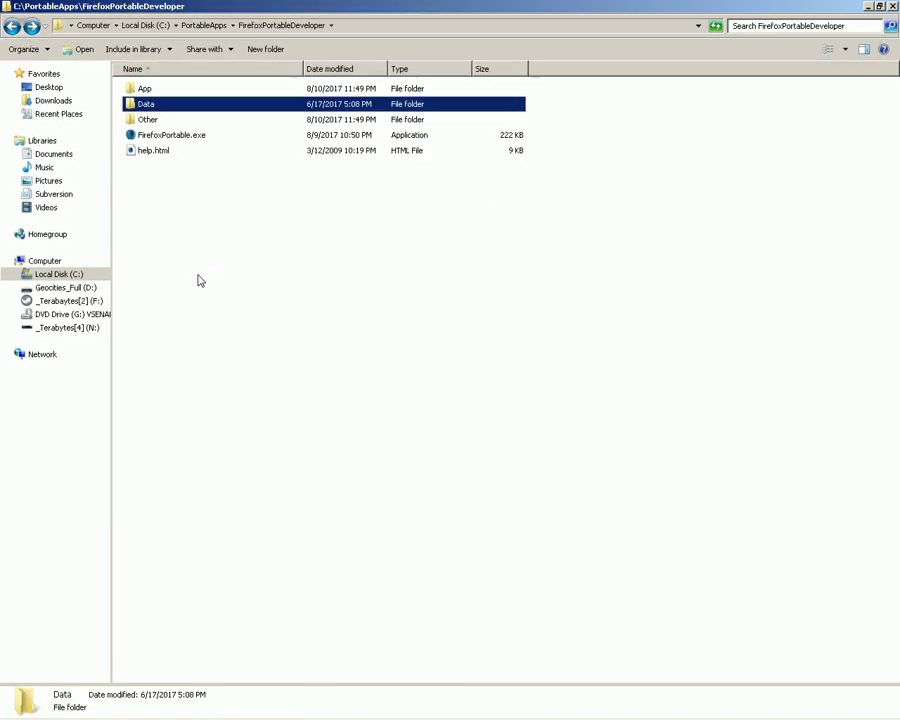
{"action": "key", "text": "Return"}
{"action": "key", "text": "Down"}
{"action": "key", "text": "Down"}
{"action": "key", "text": "Return"}
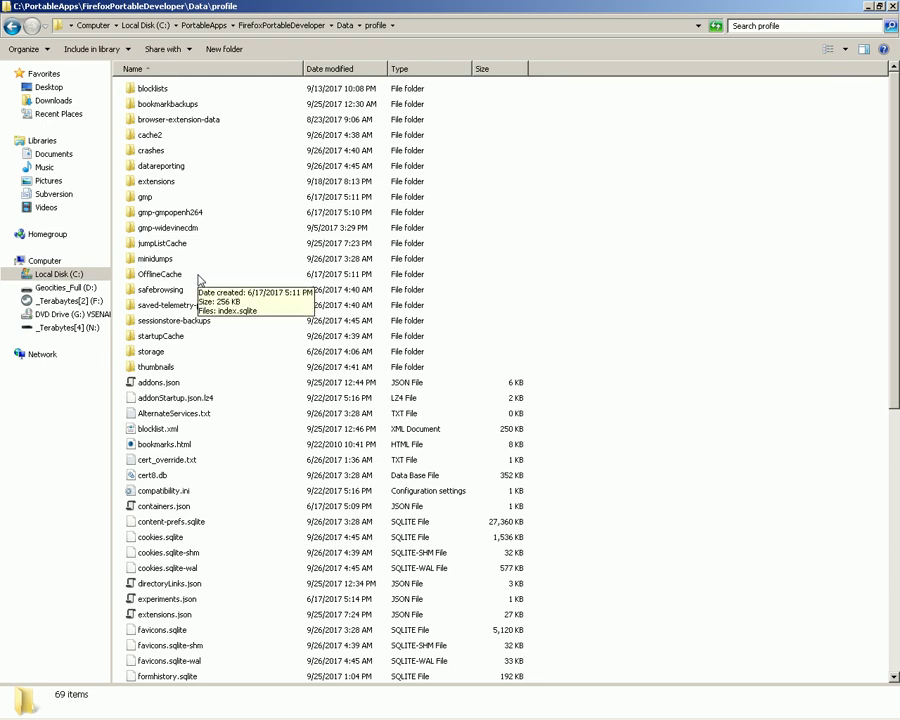
Step: Look through the profile folder's listing and open its extensions subfolder
{"action": "key", "text": "Down"}
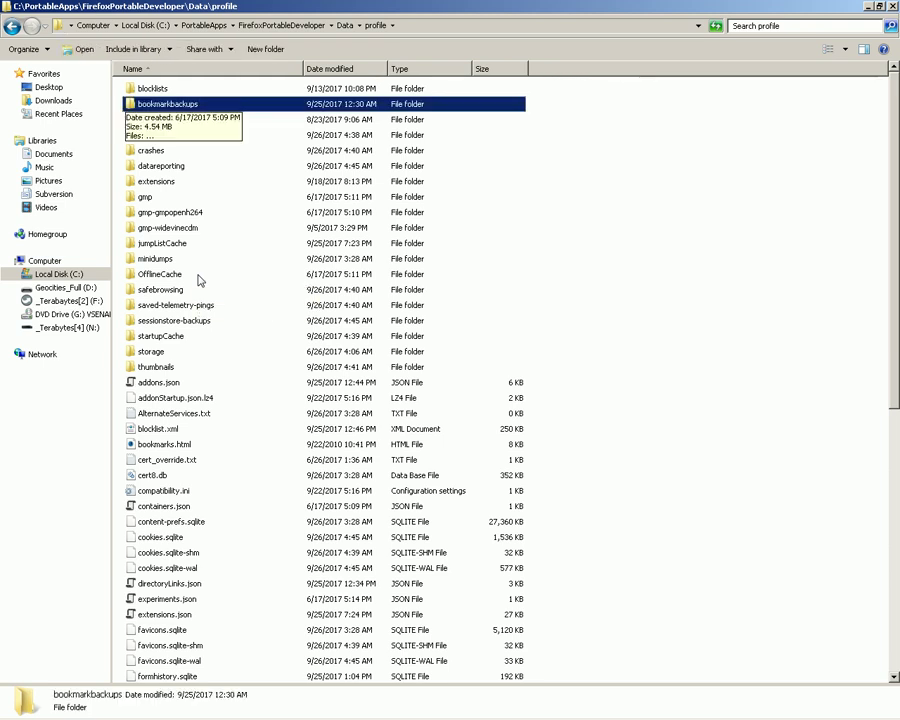
{"action": "key", "text": "End"}
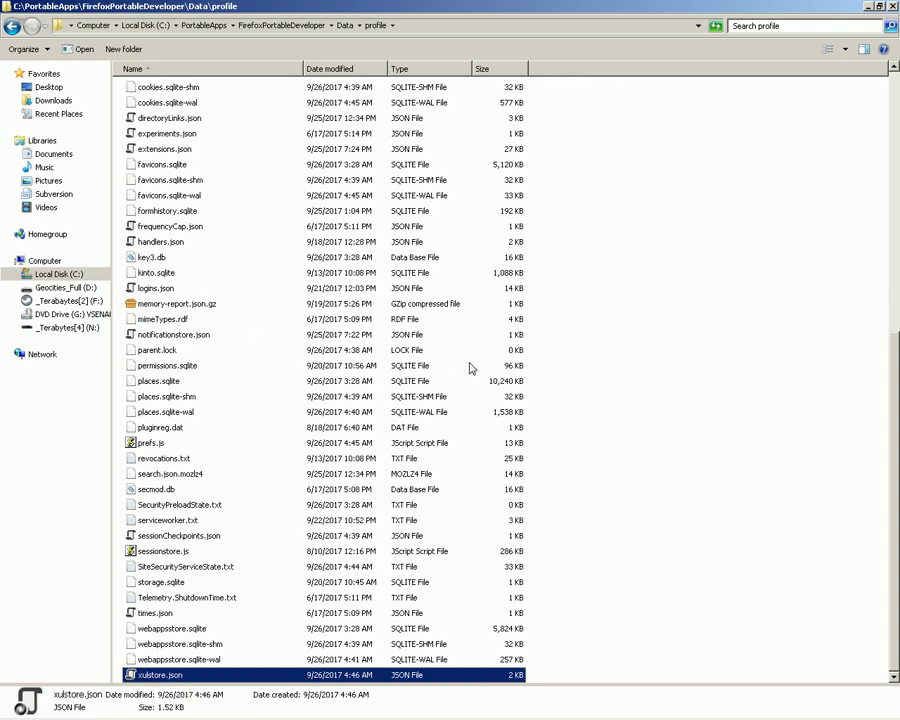
{"action": "key", "text": "Home"}
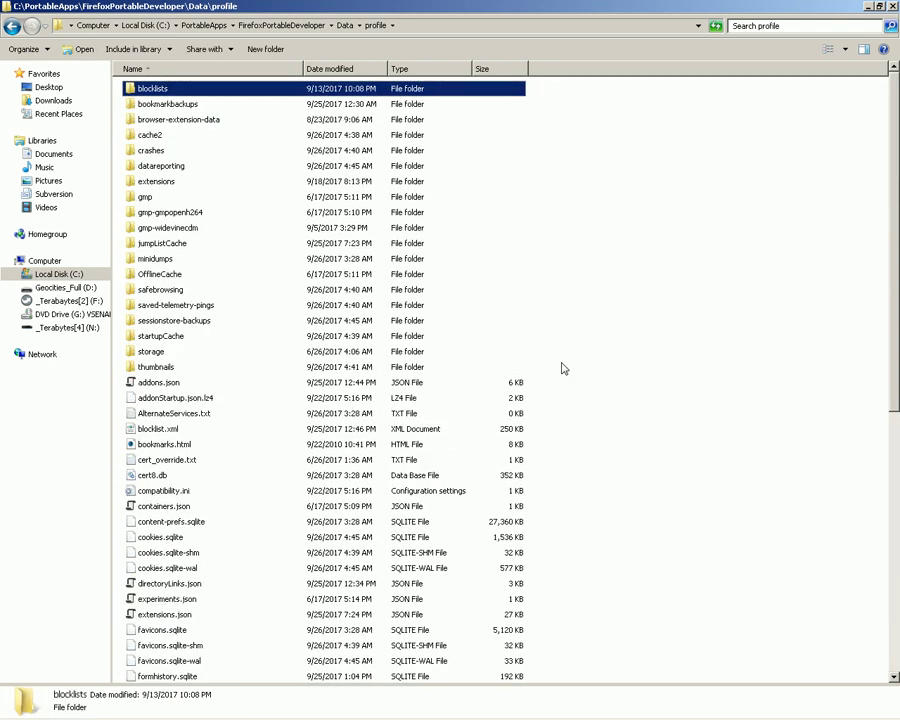
{"action": "key", "text": "Down"}
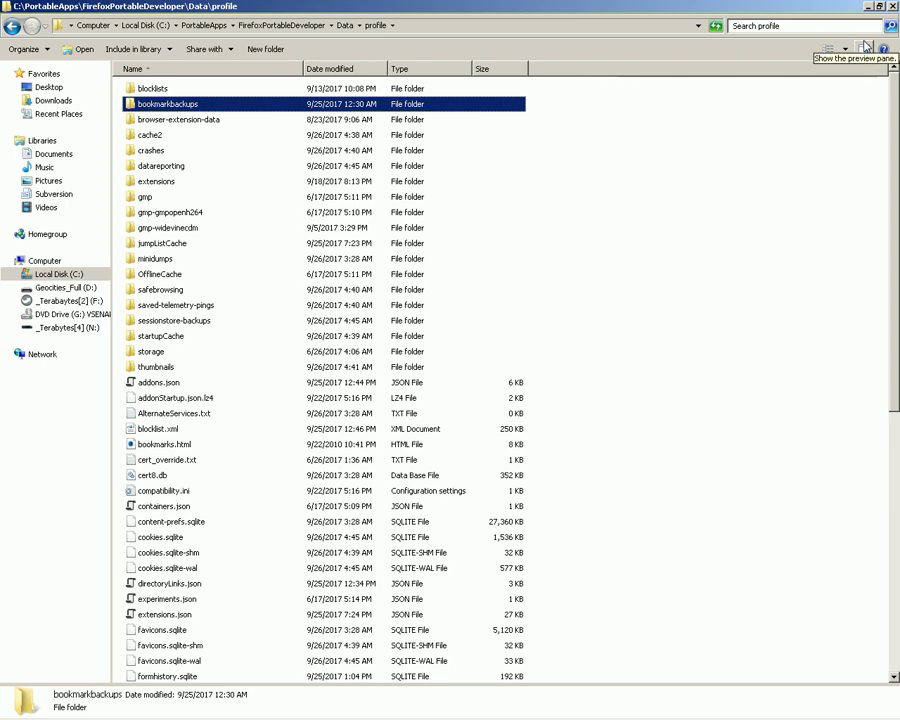
{"action": "key", "text": "Down"}
{"action": "key", "text": "Down"}
{"action": "key", "text": "Down"}
{"action": "key", "text": "Down"}
{"action": "key", "text": "Down"}
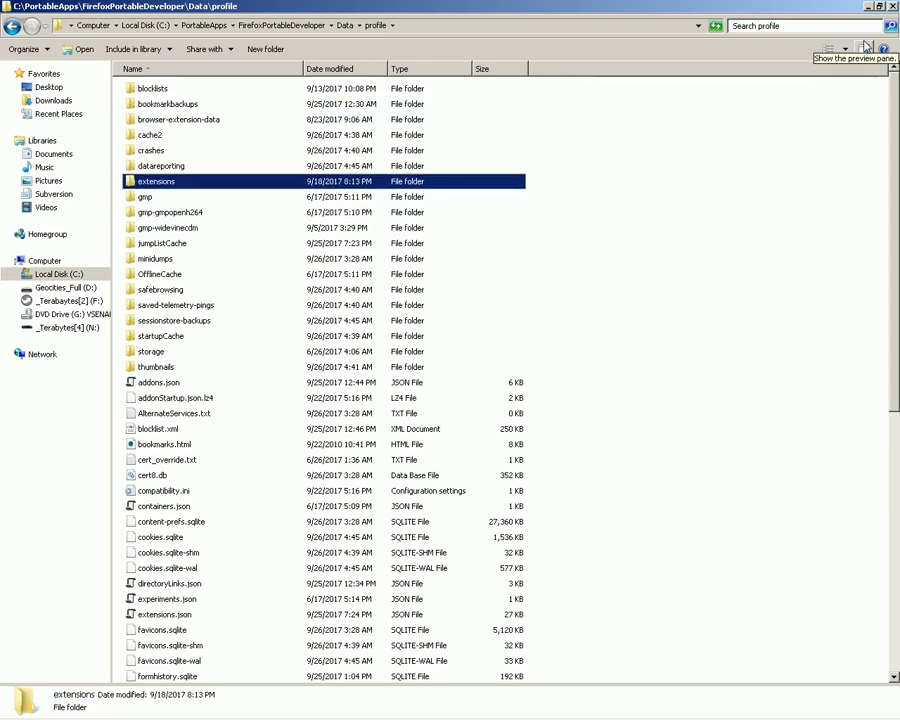
{"action": "key", "text": "Return"}
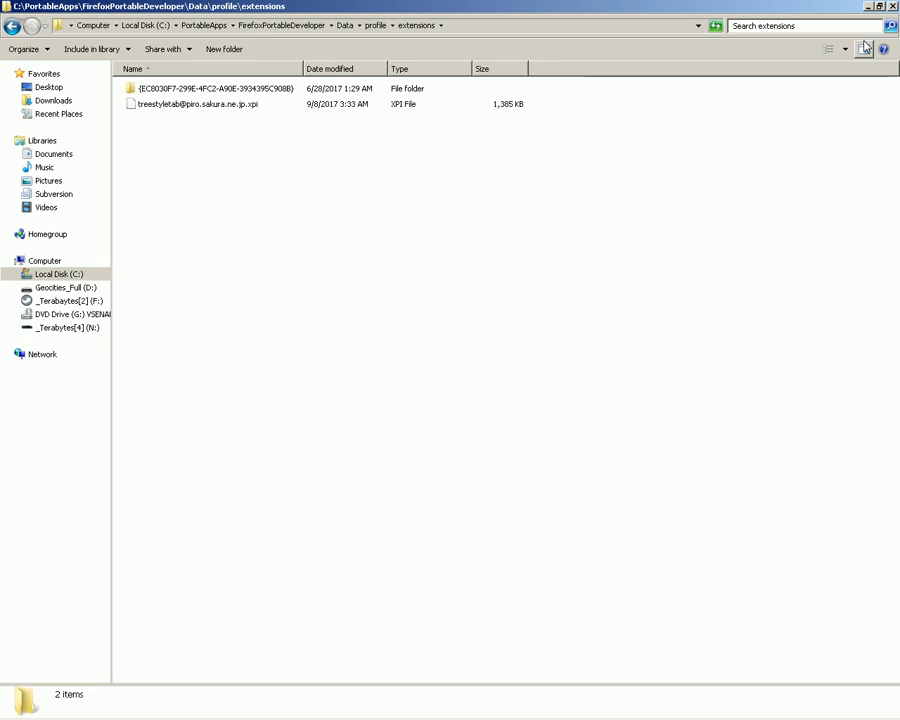
Step: Return to the profile folder, search it for *.xpi, and go back to the folder listing
{"action": "key", "text": "Down"}
{"action": "key", "text": "Up"}
{"action": "key", "text": "BackSpace"}
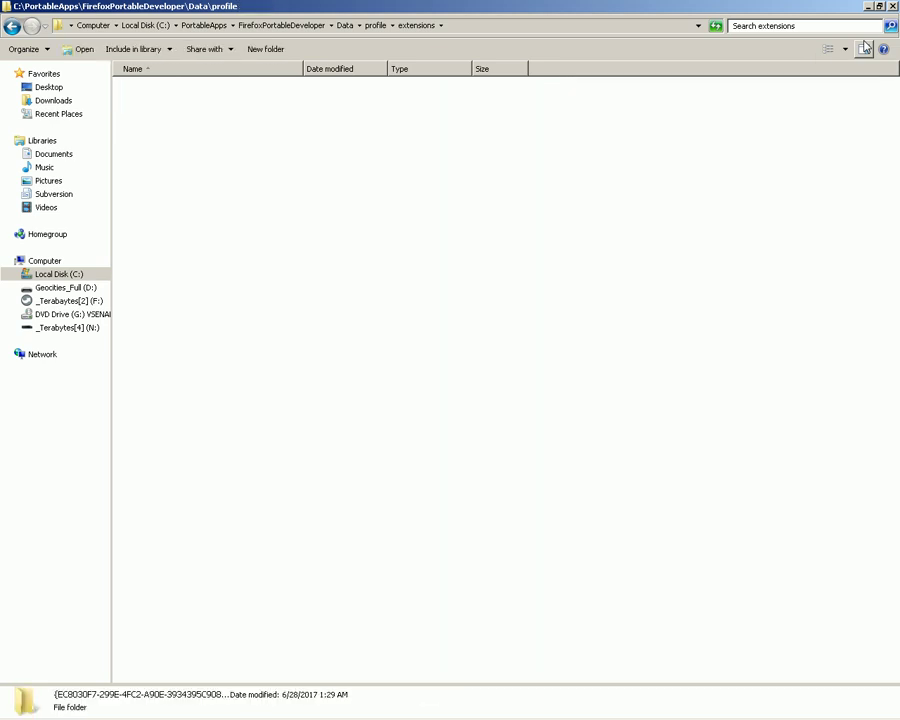
{"action": "left_click", "coordinate": [803, 26]}
{"action": "type", "text": "*.xpi"}
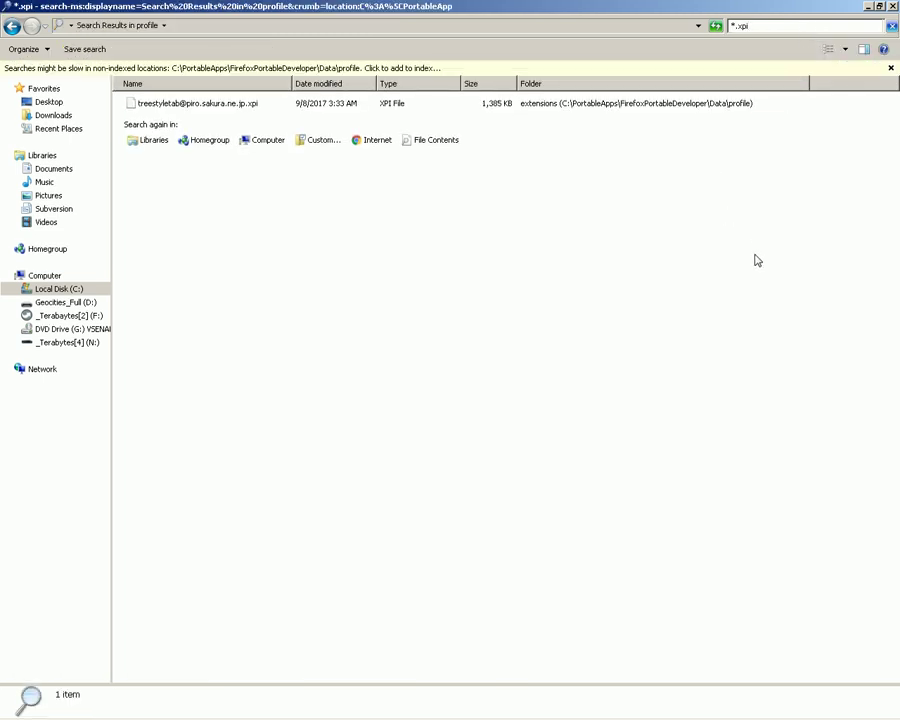
{"action": "key", "text": "alt+Left"}
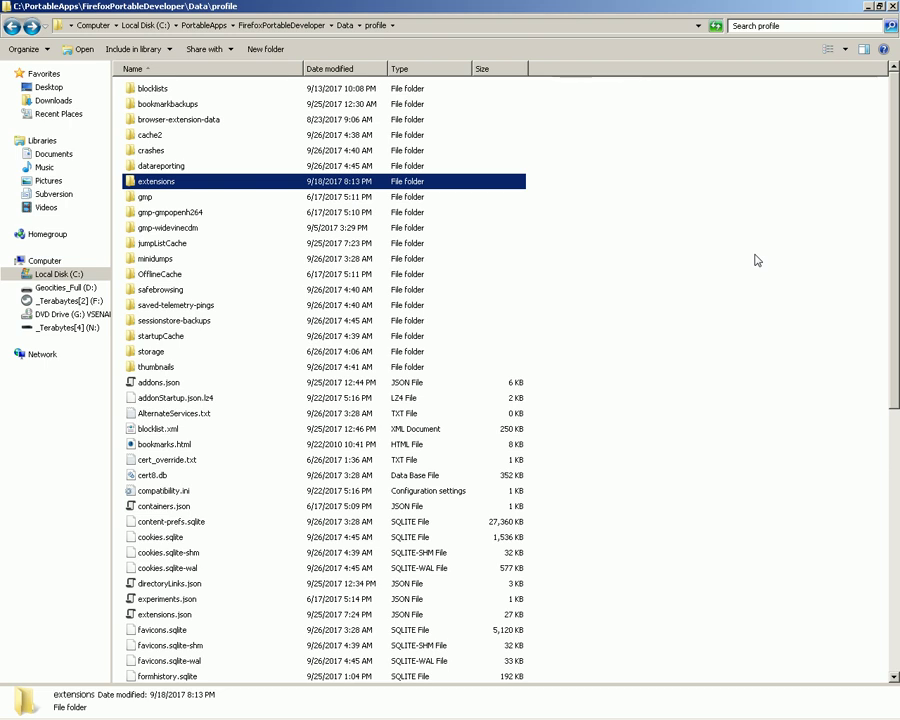
Step: Switch to Firefox Developer Edition and look through the available add-ons matching "password exporter"
{"action": "key", "text": "alt+Tab"}
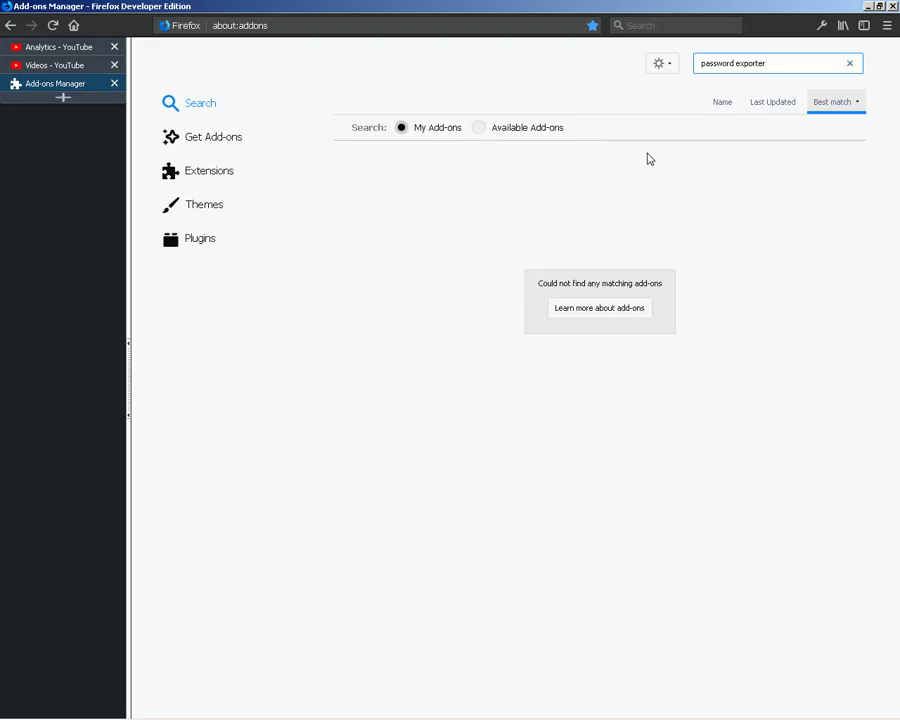
{"action": "left_click", "coordinate": [496, 135]}
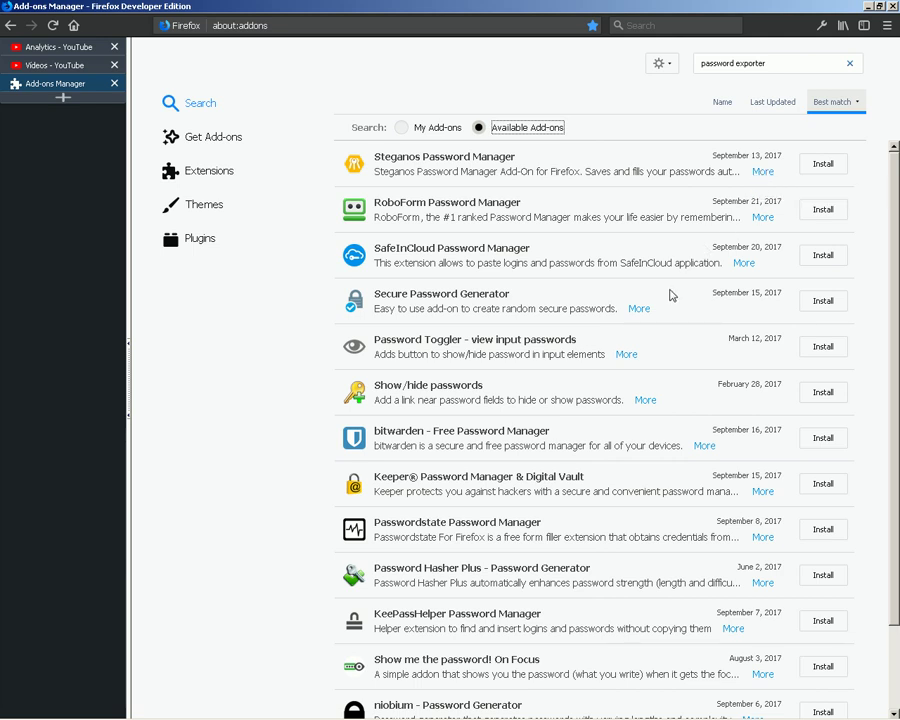
{"action": "scroll", "coordinate": [671, 295], "scroll_direction": "down", "scroll_amount": 2}
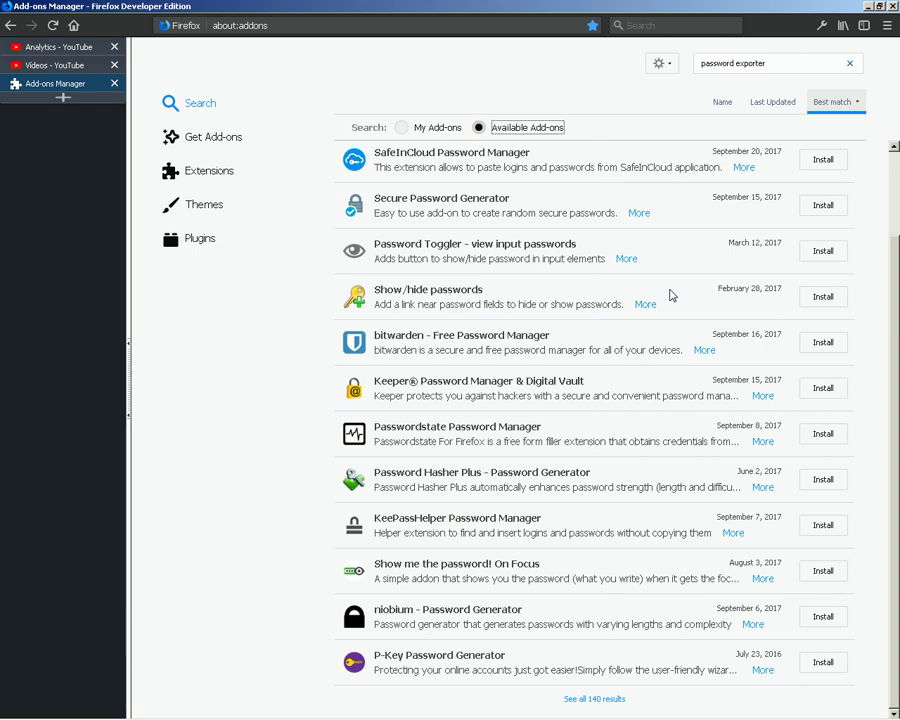
{"action": "scroll", "coordinate": [671, 295], "scroll_direction": "up", "scroll_amount": 2}
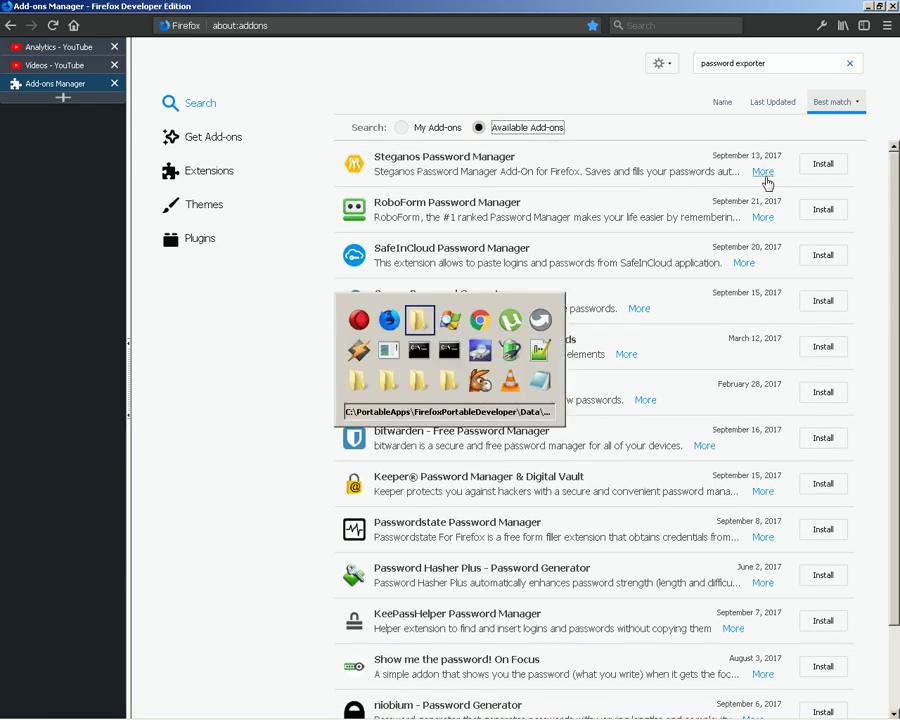
Step: Switch back to Windows Explorer, go up to the Data folder and search it for *.xpi
{"action": "key", "text": "alt+Tab"}
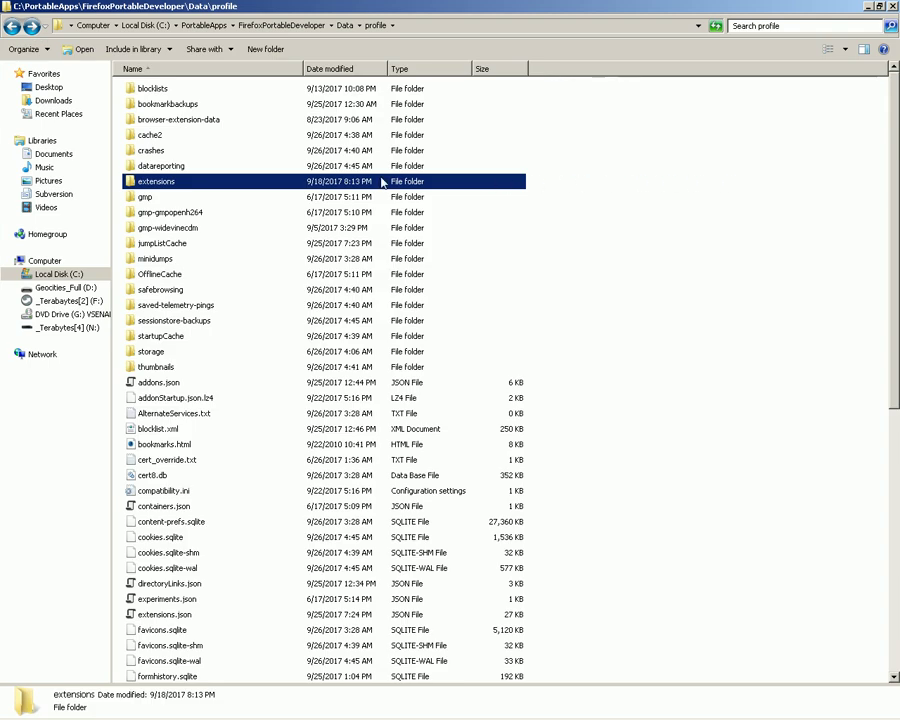
{"action": "key", "text": "BackSpace"}
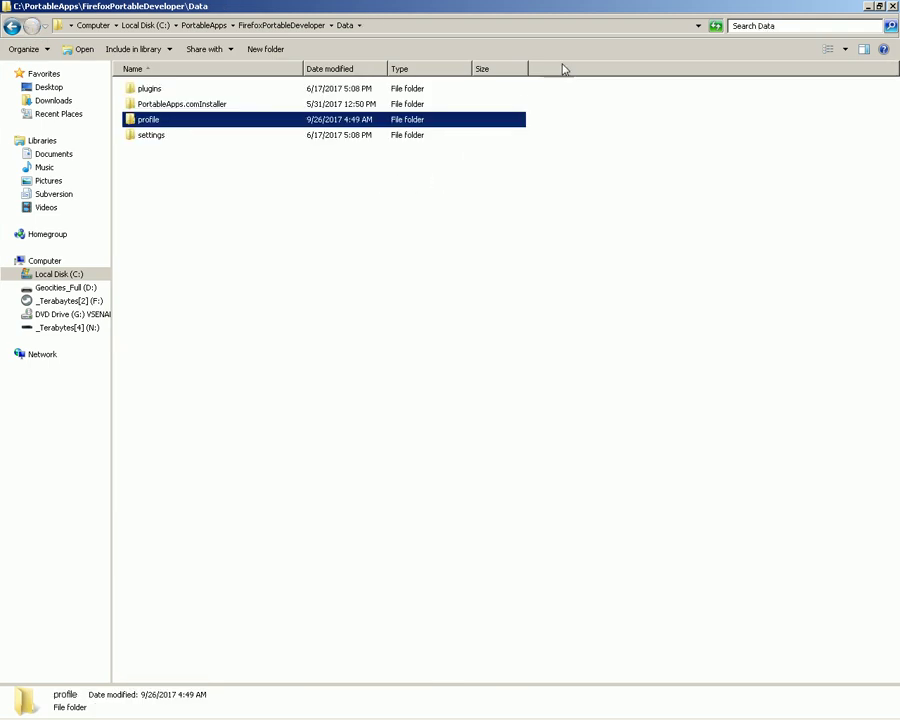
{"action": "left_click", "coordinate": [759, 25]}
{"action": "type", "text": "*"}
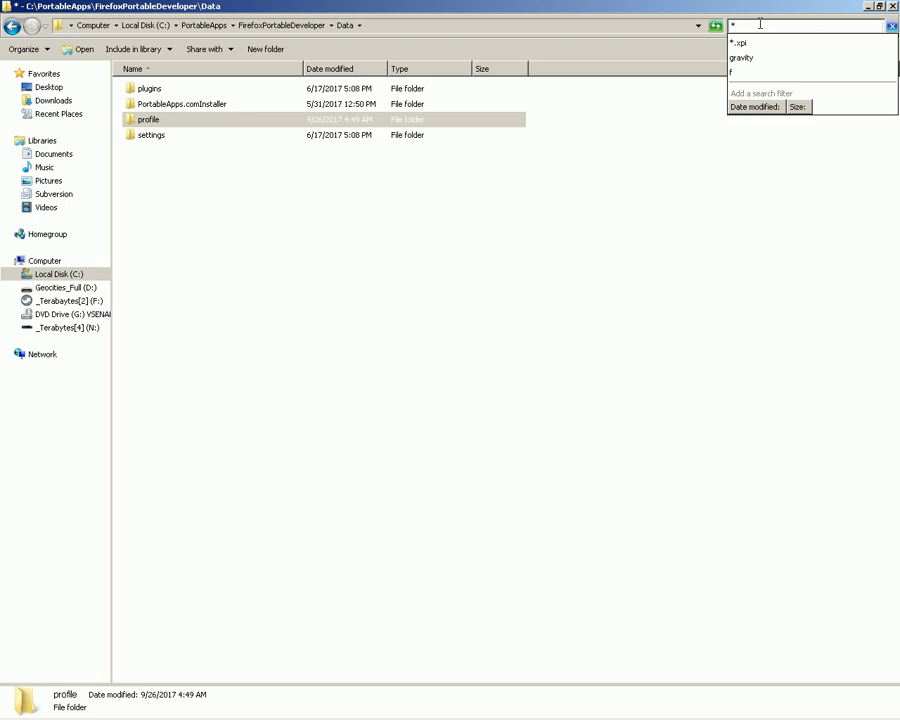
{"action": "type", "text": ".xip"}
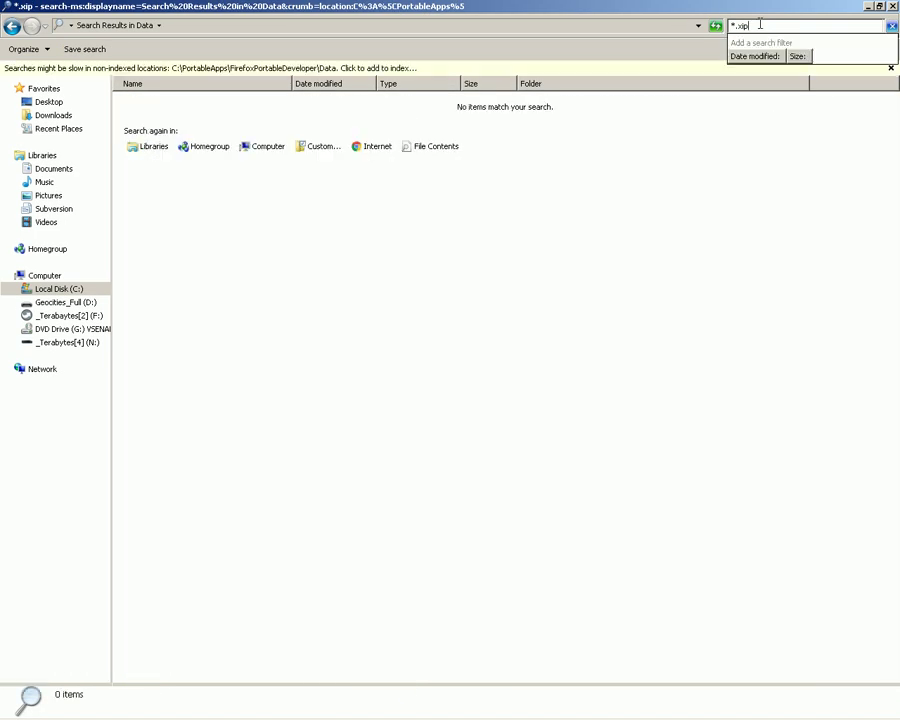
{"action": "key", "text": "BackSpace"}
{"action": "key", "text": "BackSpace"}
{"action": "type", "text": "pi"}
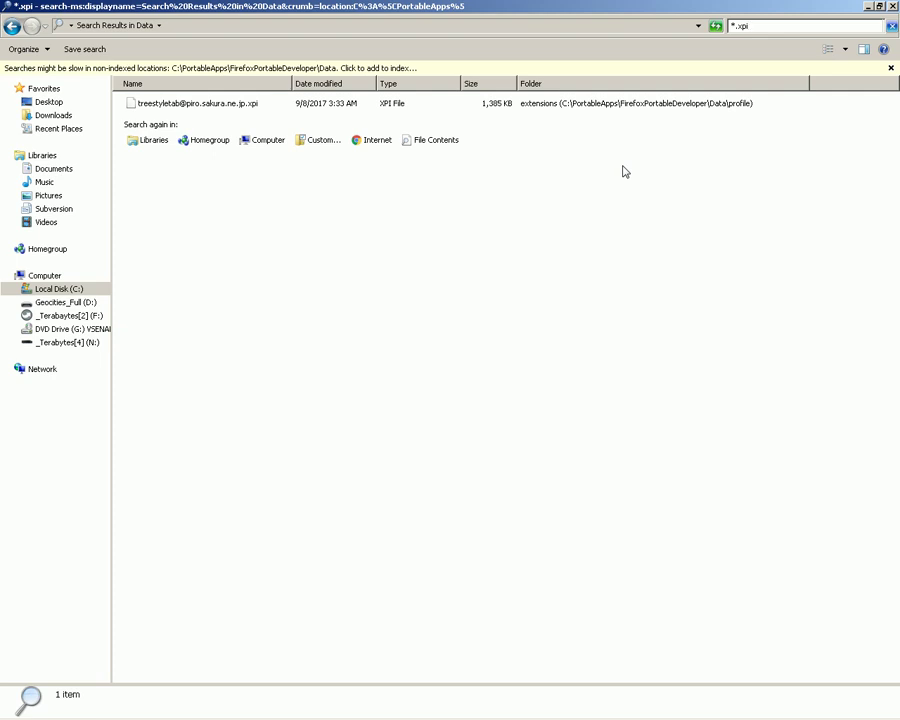
Step: Switch to Firefox Developer Edition, search the web for "password exporter" in a new tab, and open the Spanish Firefox add-on page
{"action": "key", "text": "alt+Tab"}
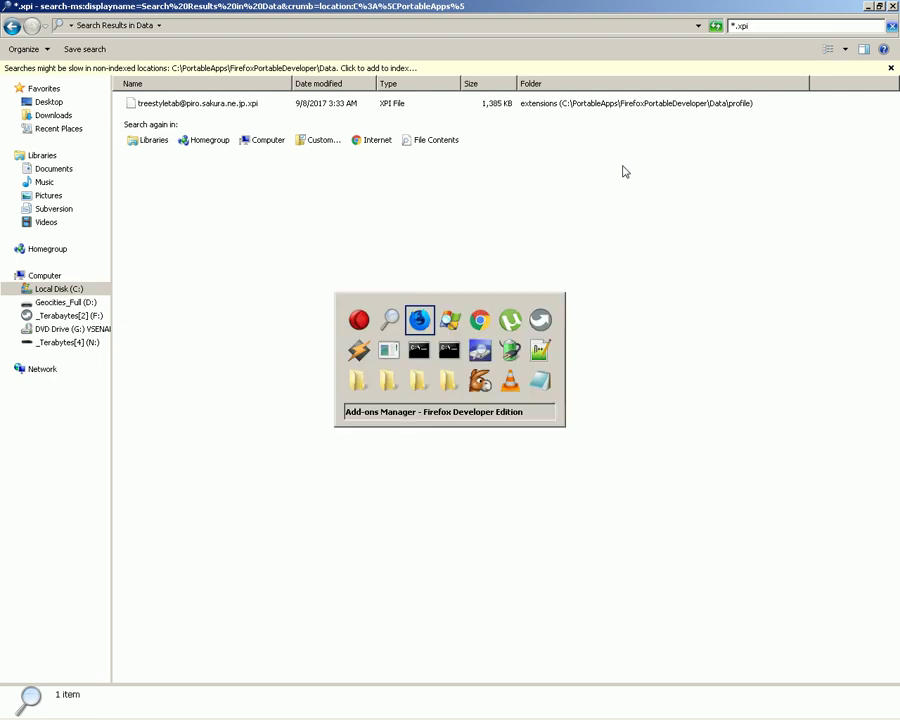
{"action": "key", "text": "ctrl+t"}
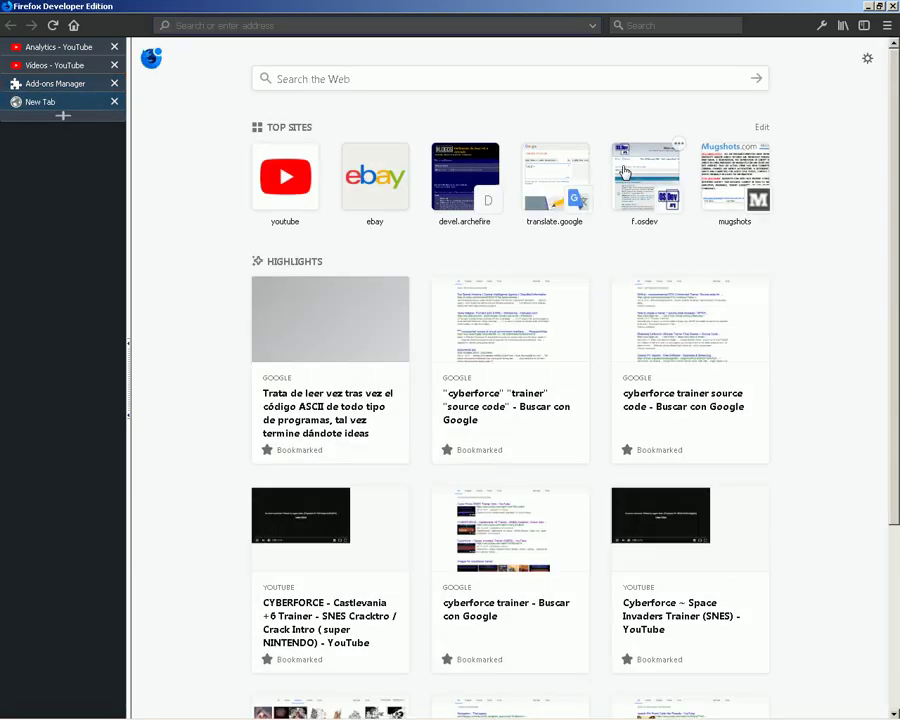
{"action": "type", "text": "password exporter"}
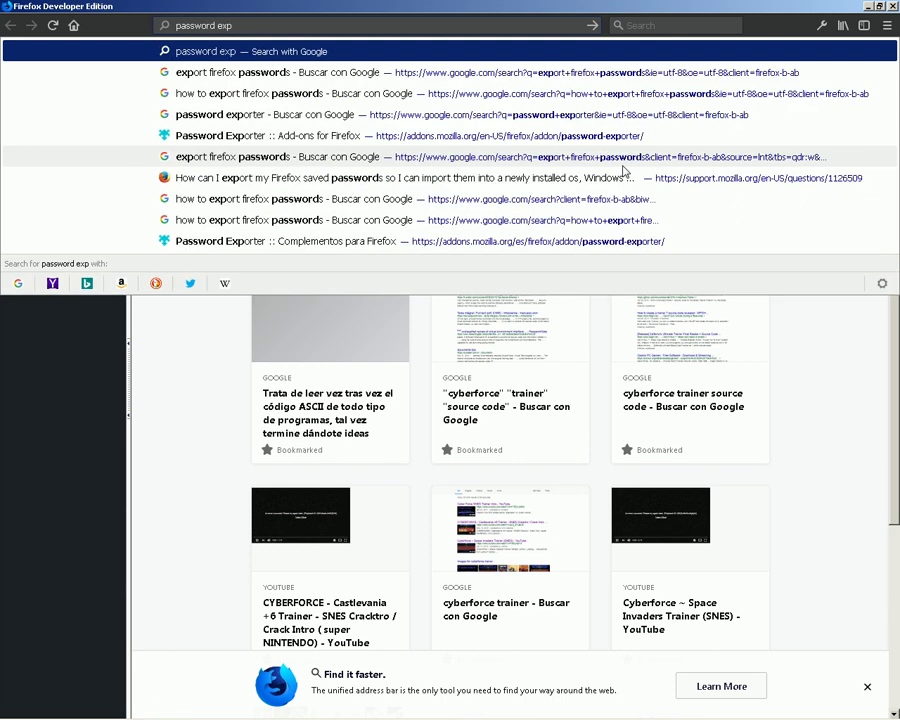
{"action": "key", "text": "Return"}
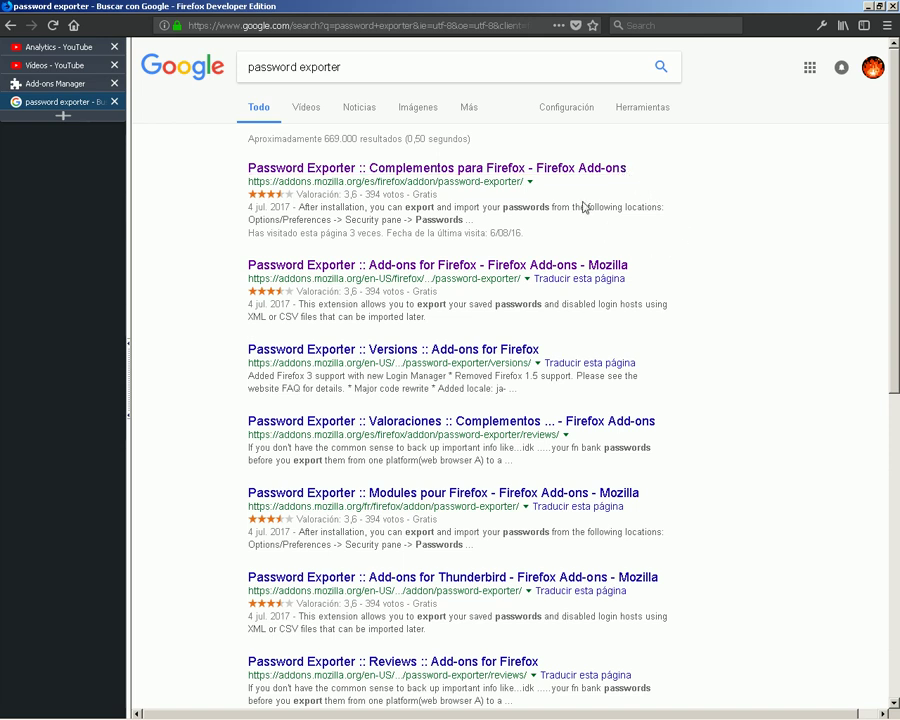
{"action": "left_click", "coordinate": [392, 174]}
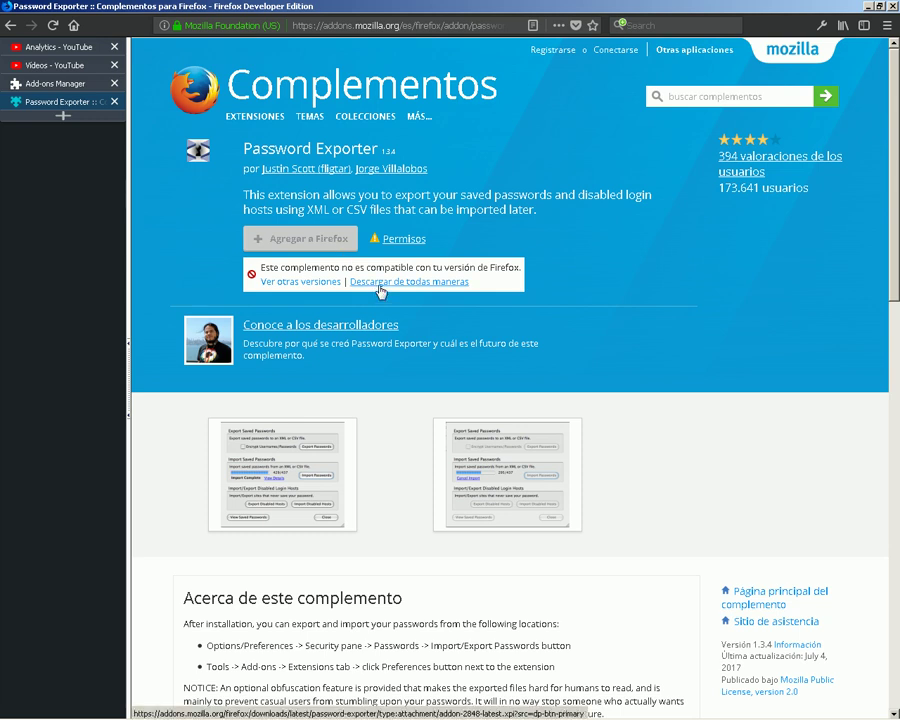
Step: Download Password Exporter despite its incompatibility, saving password_exporter-1.3.4-fx+tb.xpi, and switch back to the Explorer search window
{"action": "left_click", "coordinate": [380, 283]}
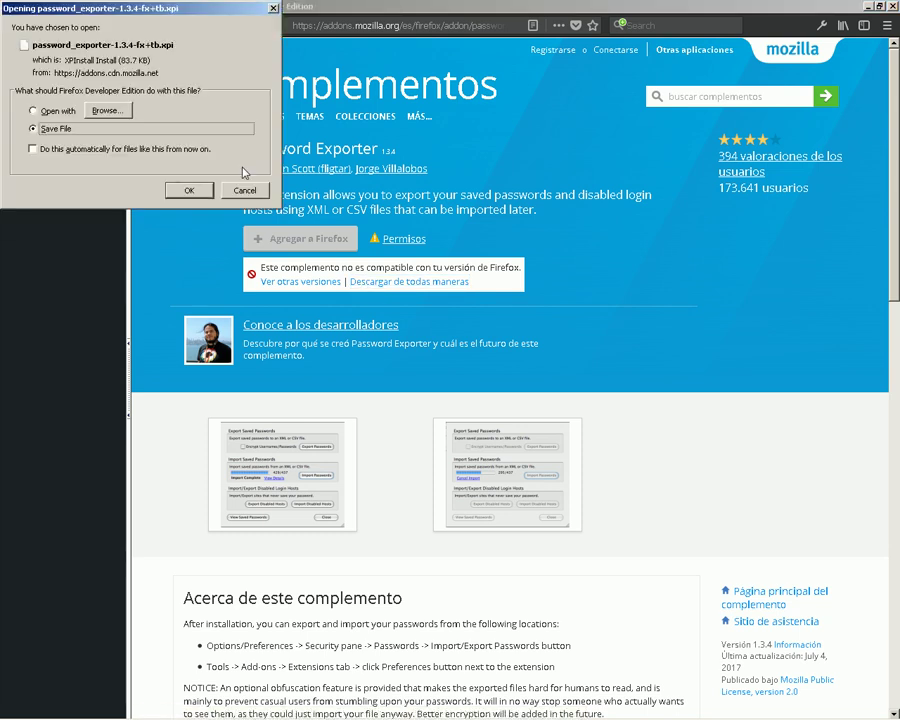
{"action": "left_click", "coordinate": [189, 191]}
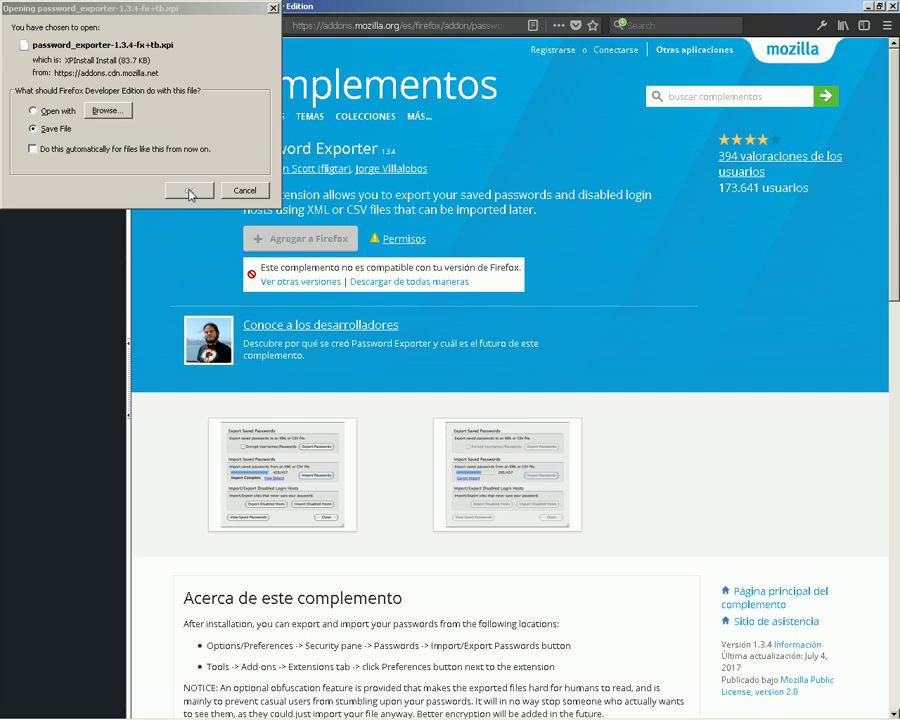
{"action": "key", "text": "alt+Tab"}
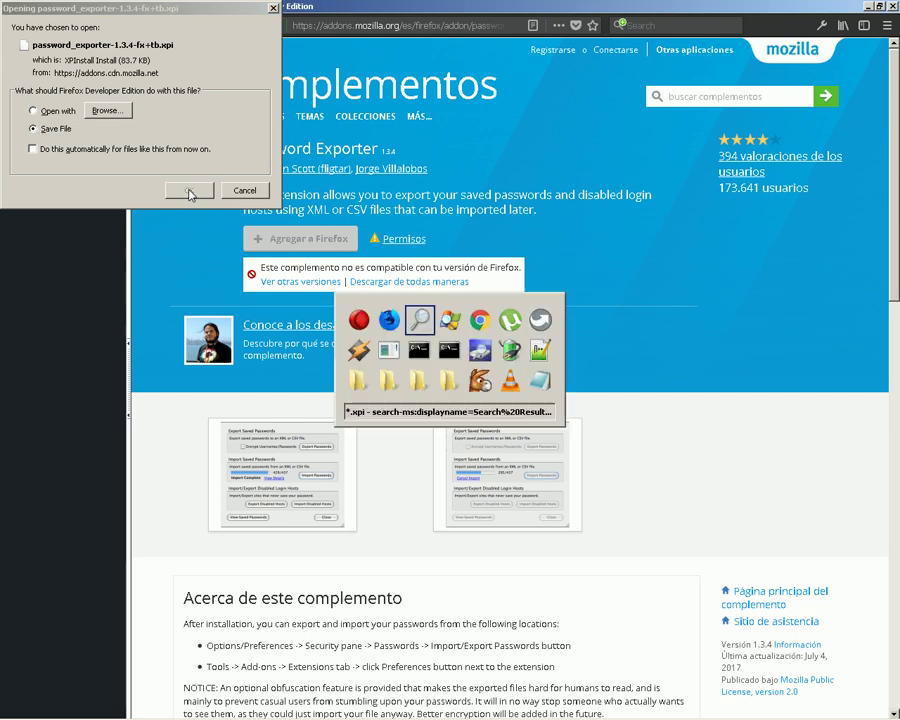
Step: Return to the Data folder, open the profile folder, and go into its extensions subfolder
{"action": "key", "text": "BackSpace"}
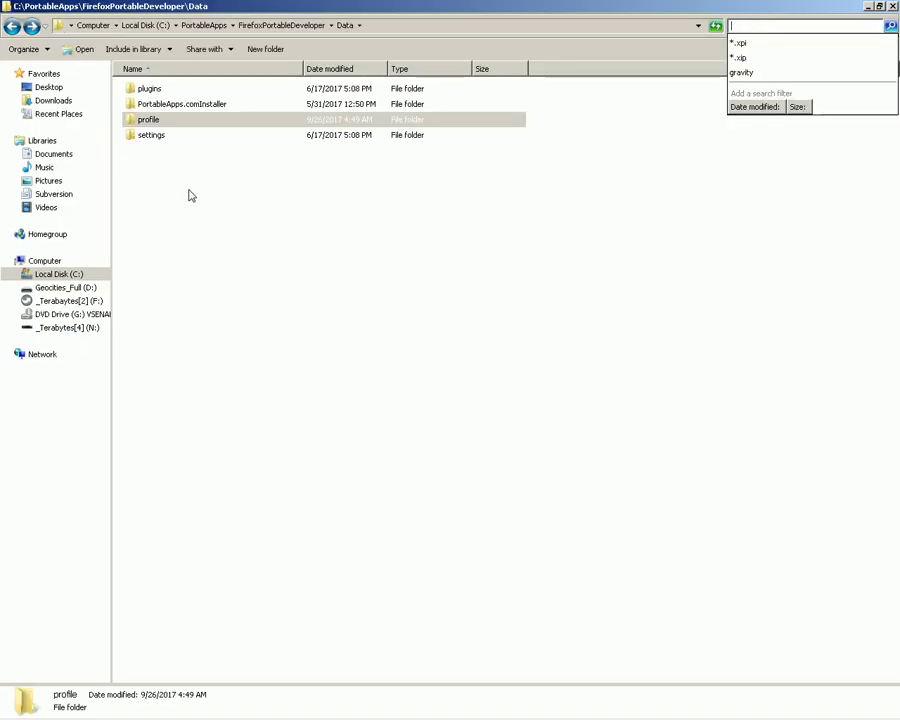
{"action": "left_click_drag", "start_coordinate": [316, 206], "coordinate": [437, 318]}
{"action": "type", "text": "pr"}
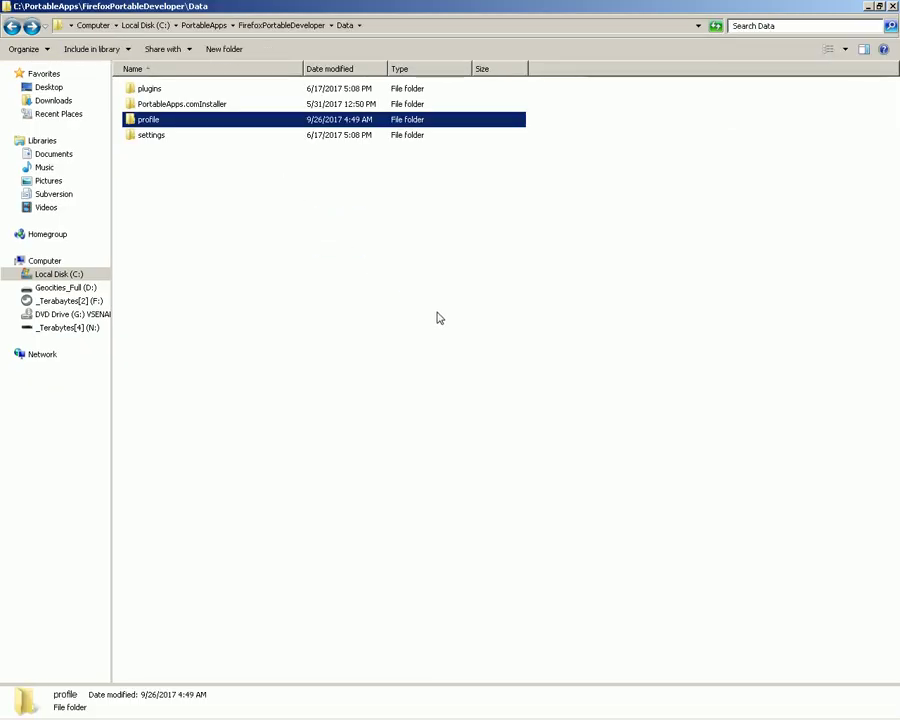
{"action": "key", "text": "Return"}
{"action": "key", "text": "Down"}
{"action": "key", "text": "Down"}
{"action": "key", "text": "Down"}
{"action": "key", "text": "Down"}
{"action": "key", "text": "Down"}
{"action": "key", "text": "Down"}
{"action": "key", "text": "Down"}
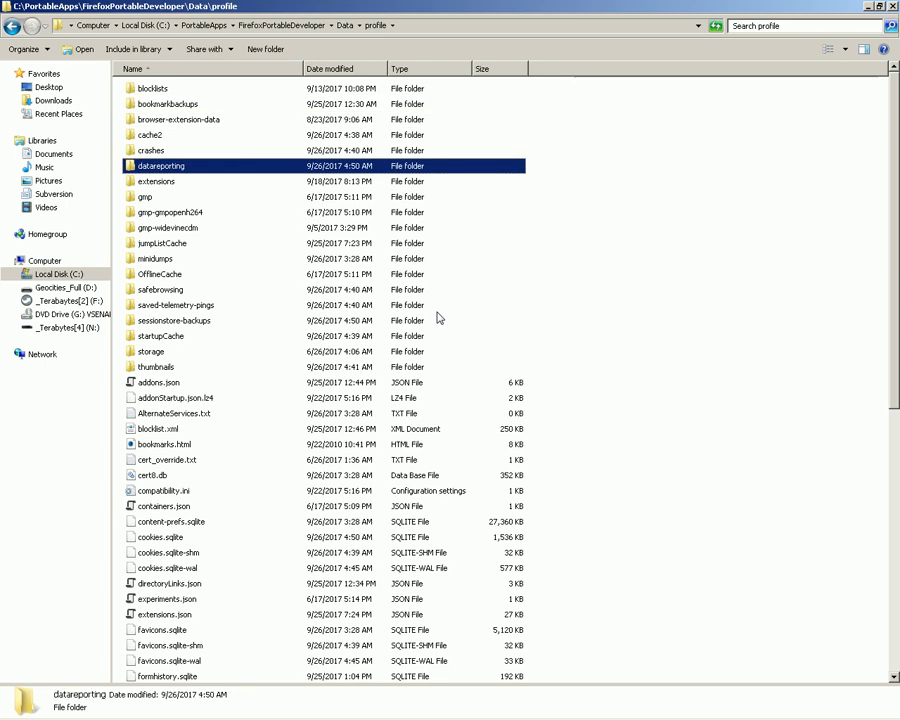
{"action": "key", "text": "Return"}
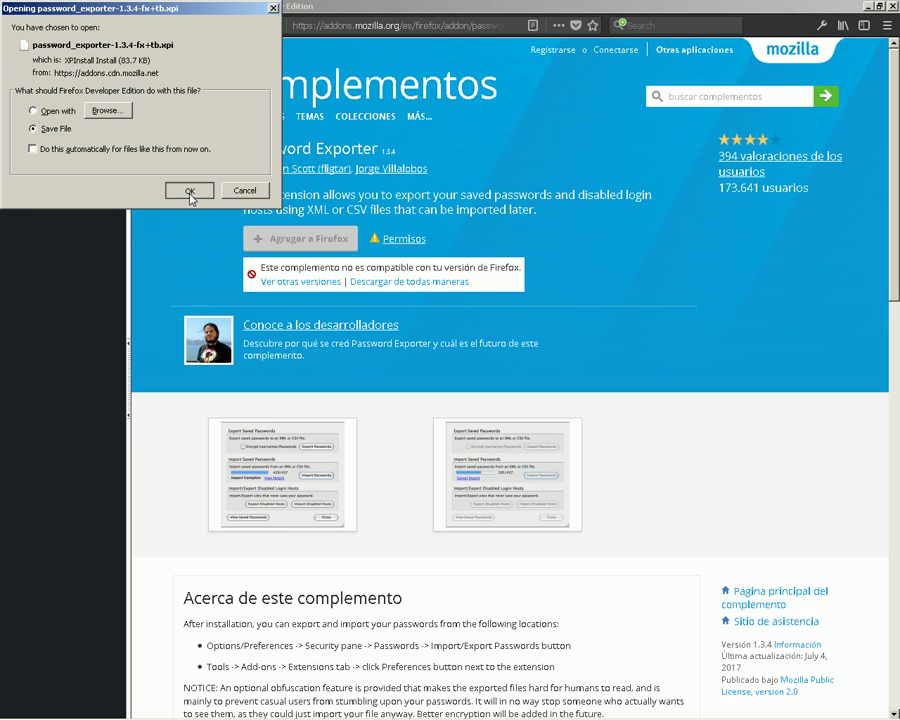
Step: Save the XPI download into C:\PortableApps\FirefoxPortableDeveloper\Data\profile\extensions, using the folder path copied from Explorer
{"action": "left_click", "coordinate": [190, 190]}
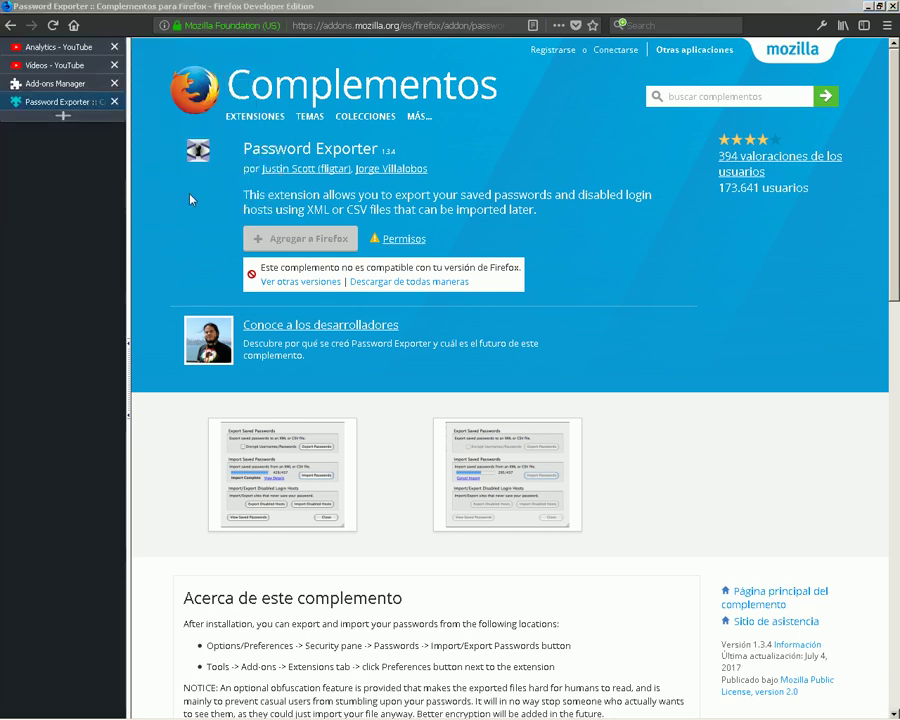
{"action": "key", "text": "alt+Tab"}
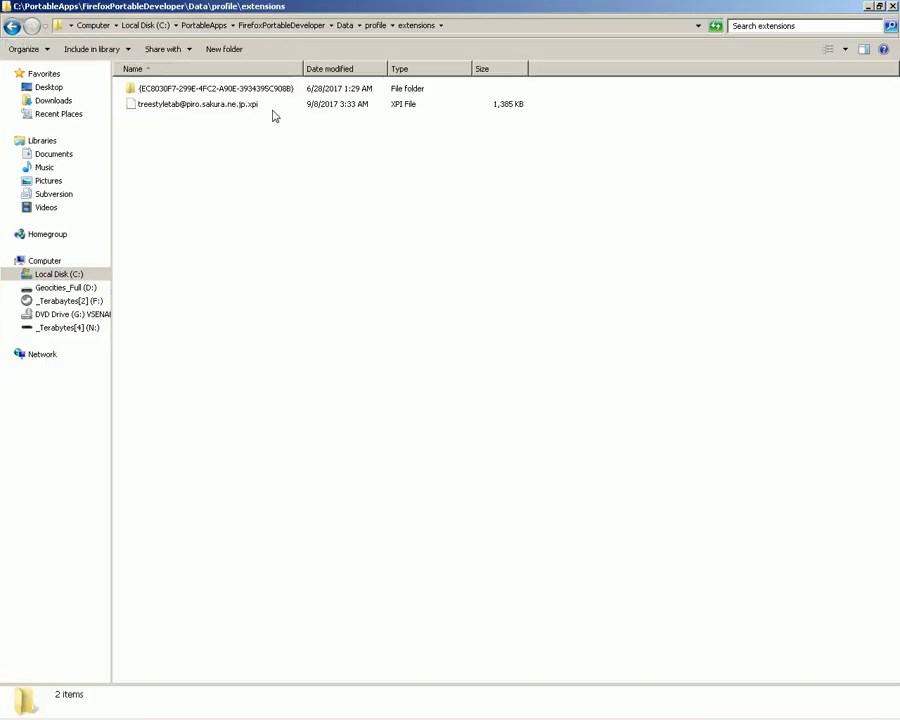
{"action": "left_click", "coordinate": [491, 24]}
{"action": "key", "text": "ctrl+c"}
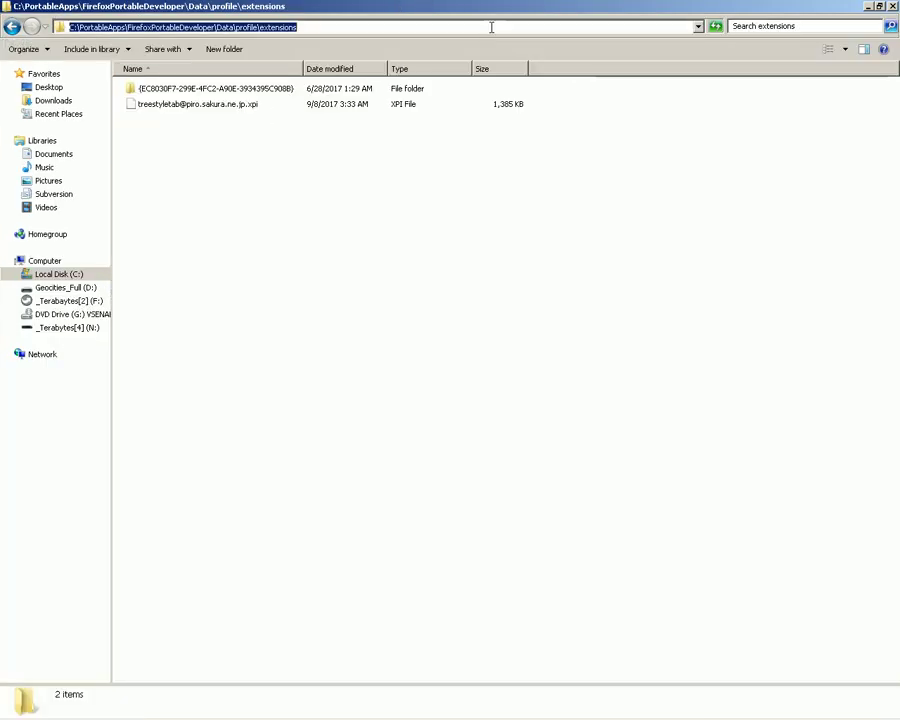
{"action": "key", "text": "alt+Tab"}
{"action": "key", "text": "ctrl+v"}
{"action": "key", "text": "ctrl+a"}
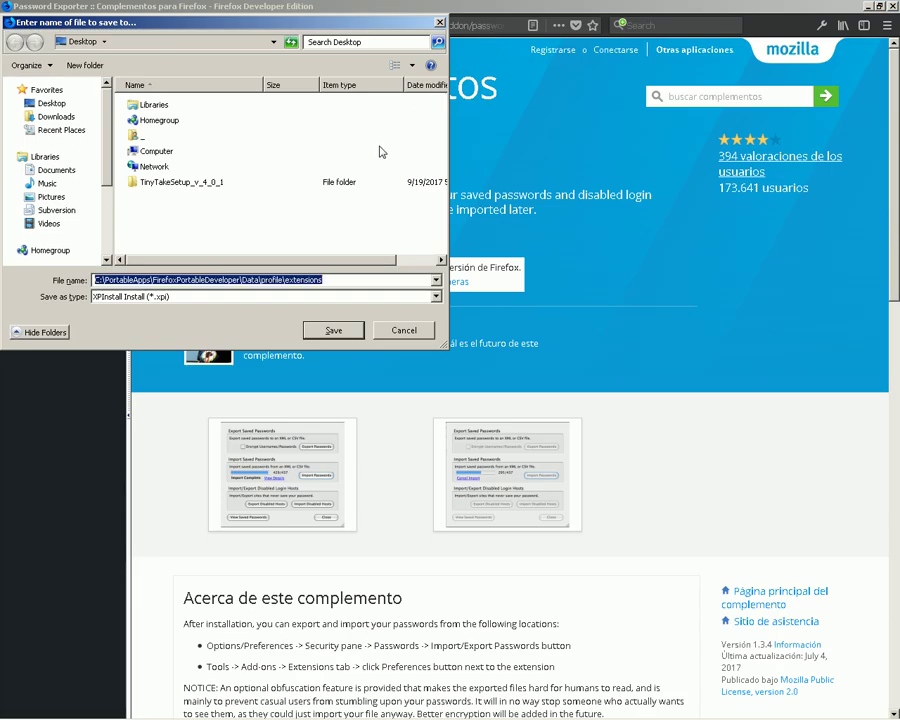
{"action": "left_click", "coordinate": [313, 330]}
{"action": "left_click", "coordinate": [313, 333]}
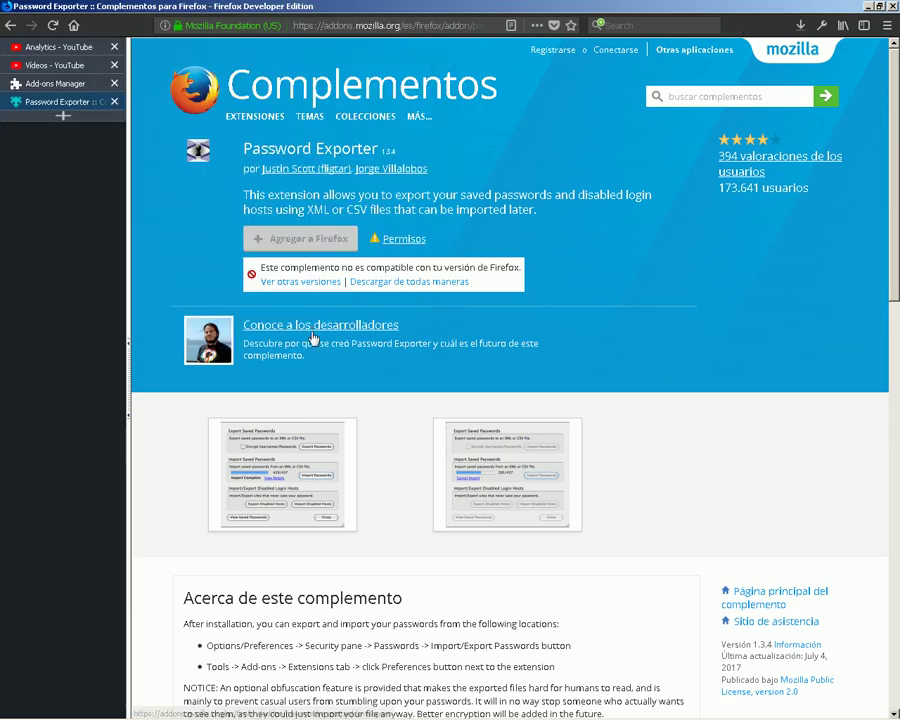
Step: Switch back to Windows Explorer and extract password_exporter-1.3.4-fx+tb.xpi with 7-Zip into its own password_exporter-1.3.4-fx+tb subfolder
{"action": "key", "text": "alt+Tab"}
{"action": "key", "text": "alt+Tab"}
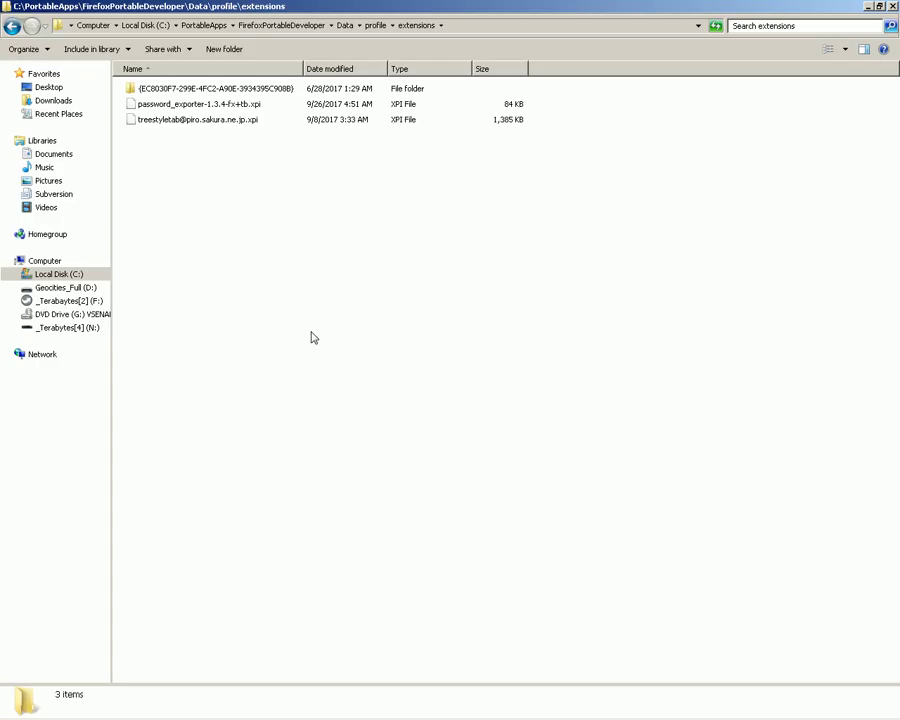
{"action": "left_click", "coordinate": [225, 104]}
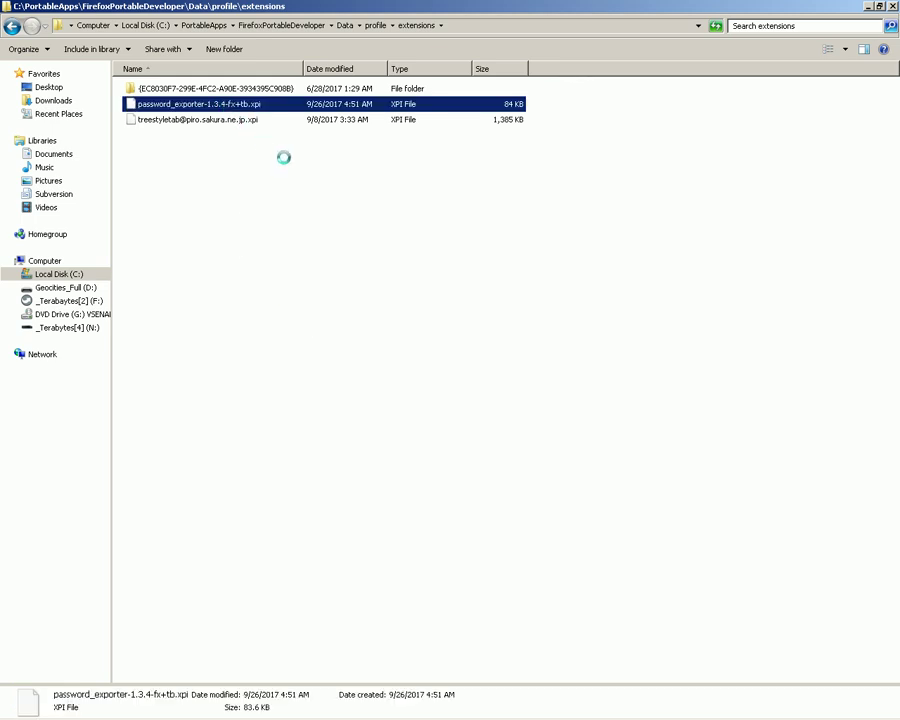
{"action": "right_click", "coordinate": [224, 102]}
{"action": "mouse_move", "coordinate": [287, 163]}
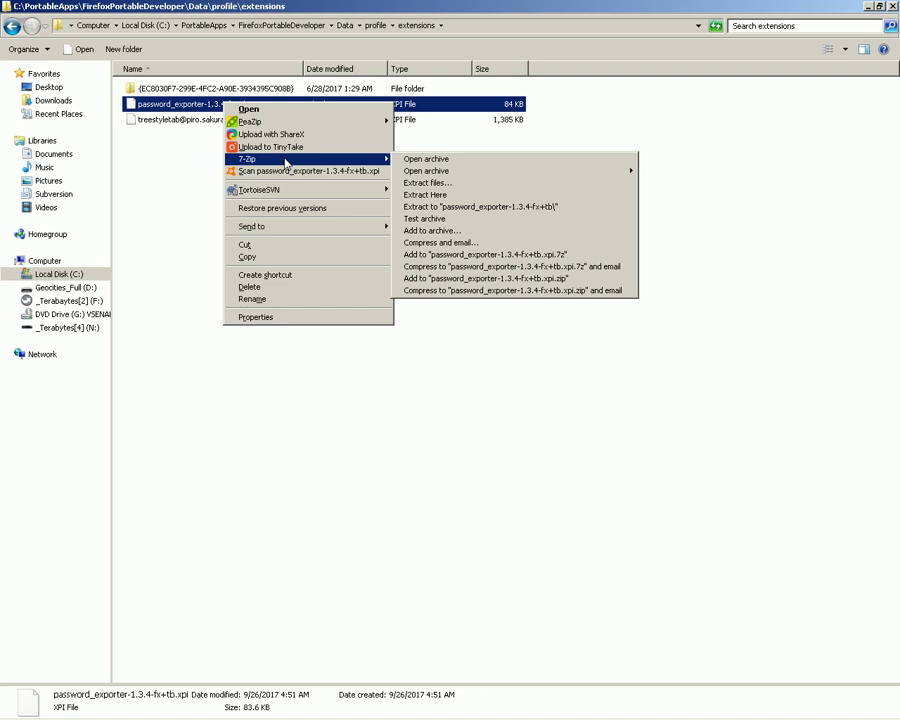
{"action": "mouse_move", "coordinate": [338, 159]}
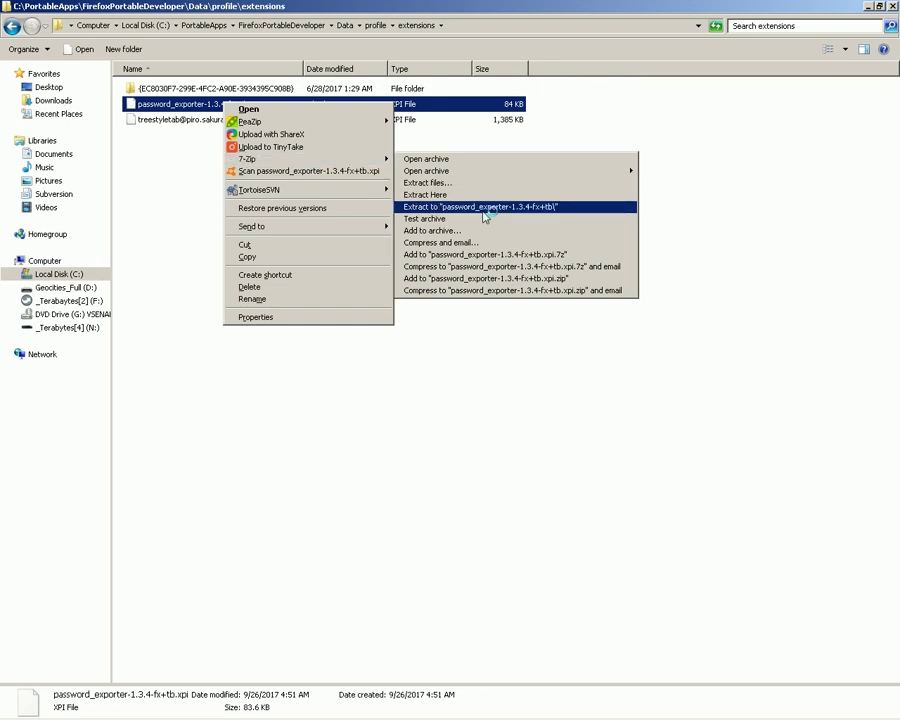
{"action": "left_click", "coordinate": [484, 207]}
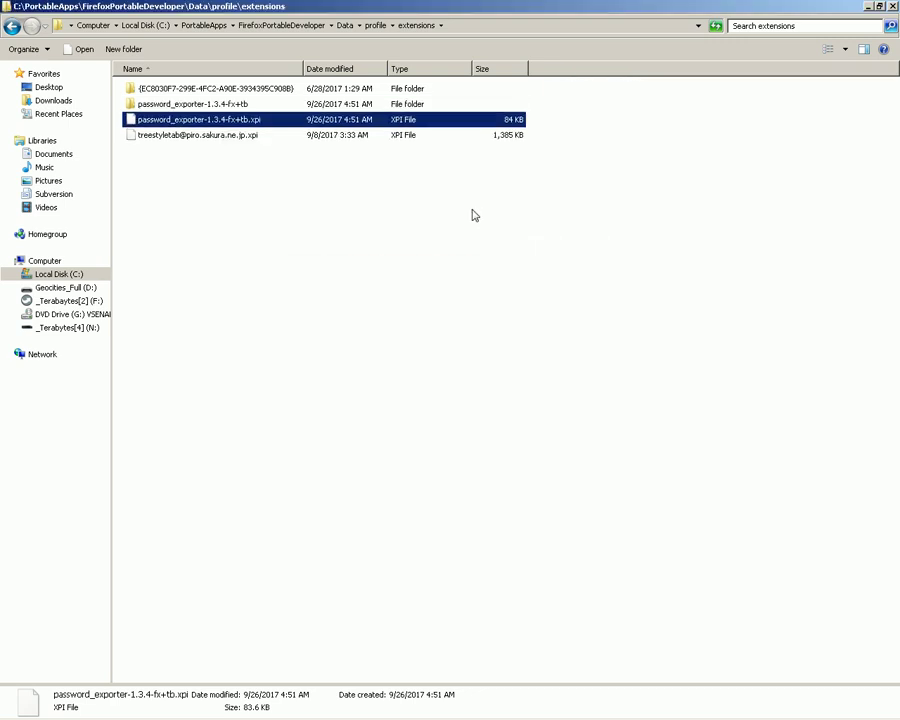
Step: Open the extracted password_exporter-1.3.4-fx+tb folder and open install.rdf with Notepad++ as the default program for its file type
{"action": "double_click", "coordinate": [301, 108]}
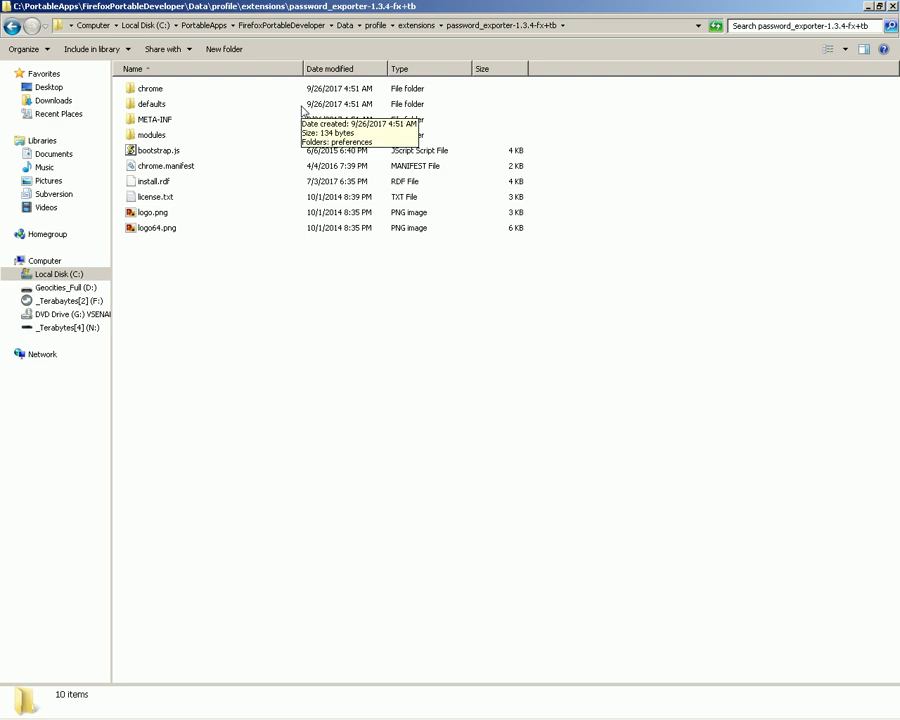
{"action": "left_click", "coordinate": [301, 108]}
{"action": "type", "text": "lo"}
{"action": "key", "text": "Up"}
{"action": "key", "text": "Up"}
{"action": "key", "text": "Up"}
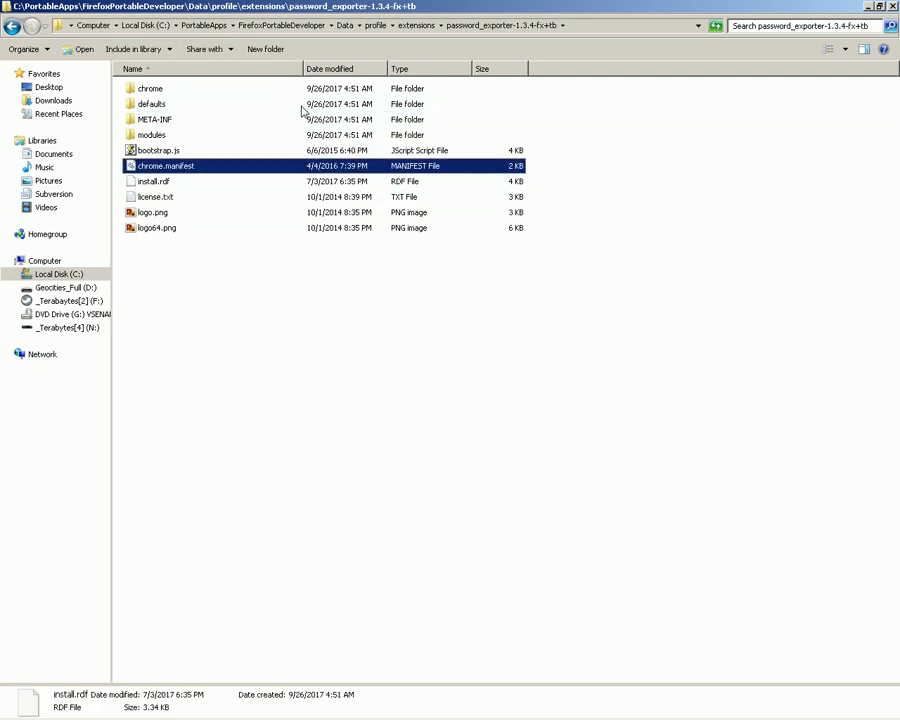
{"action": "key", "text": "Down"}
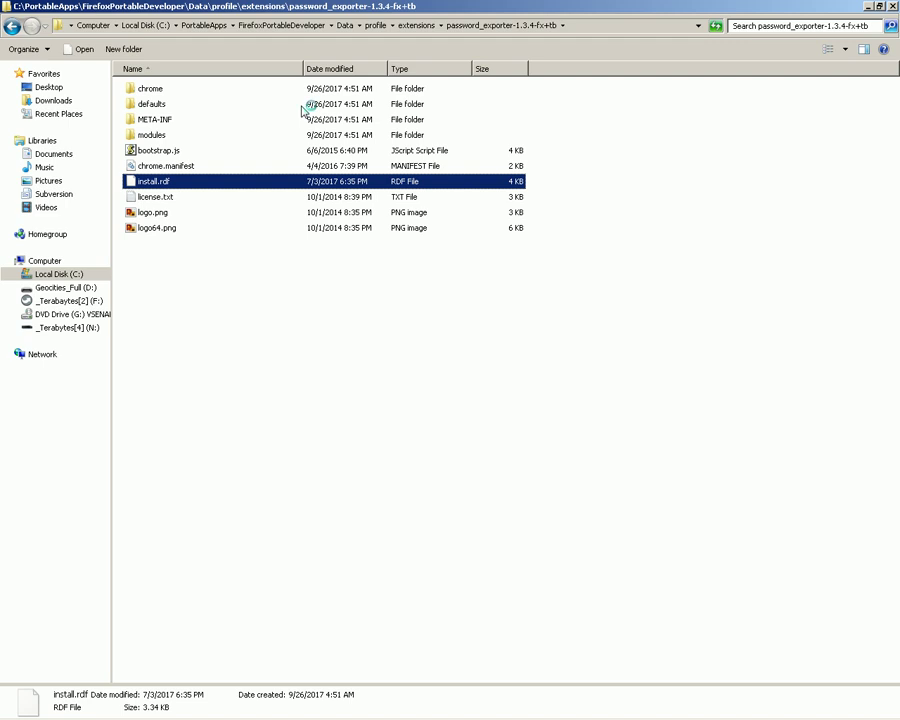
{"action": "key", "text": "Down"}
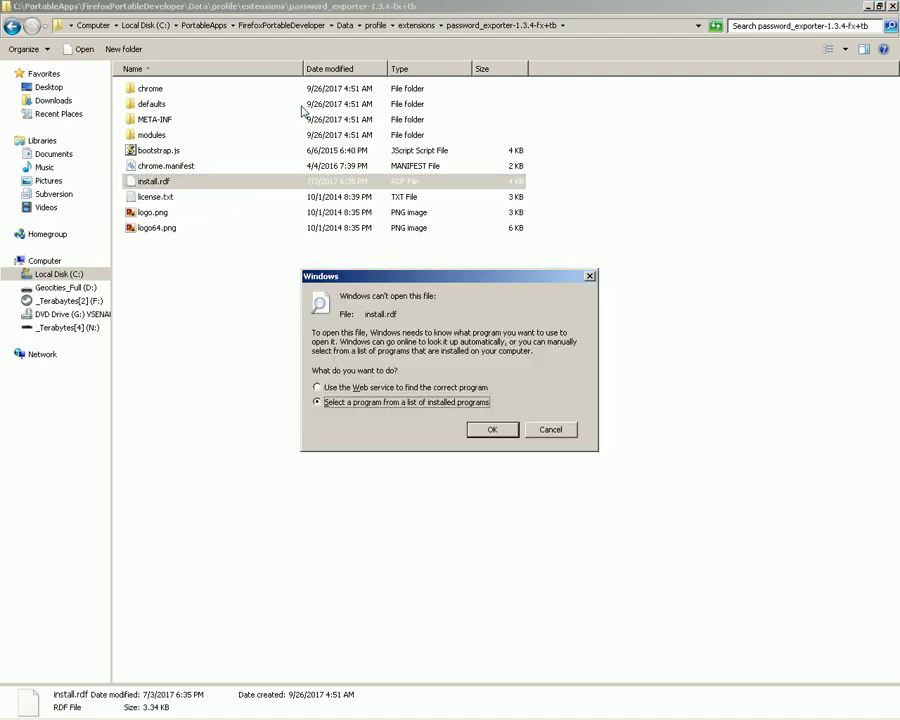
{"action": "key", "text": "Escape"}
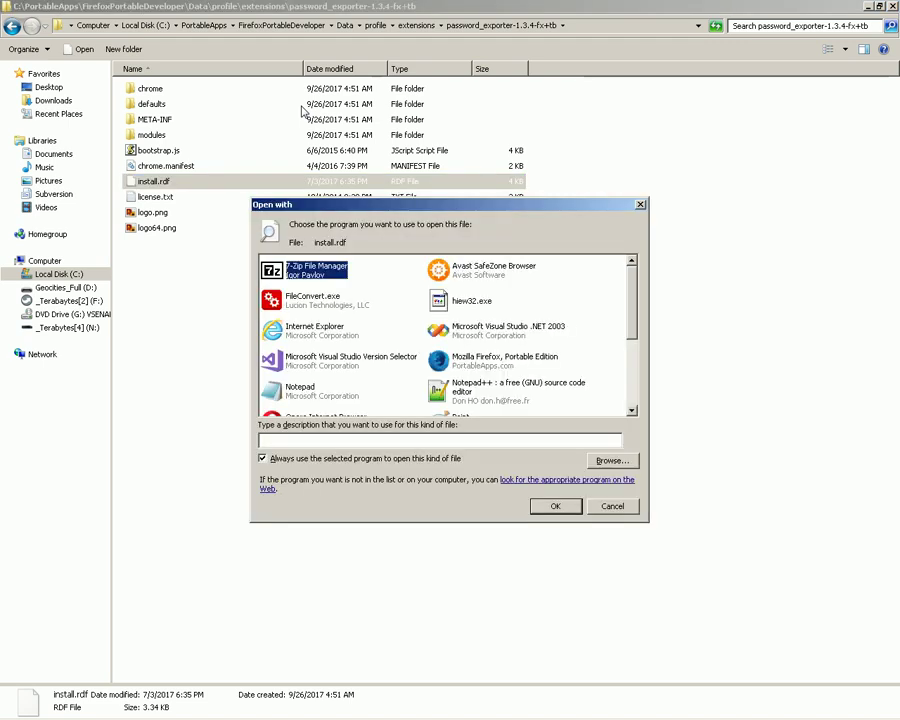
{"action": "key", "text": "Down"}
{"action": "key", "text": "Down"}
{"action": "key", "text": "Down"}
{"action": "key", "text": "Down"}
{"action": "key", "text": "Right"}
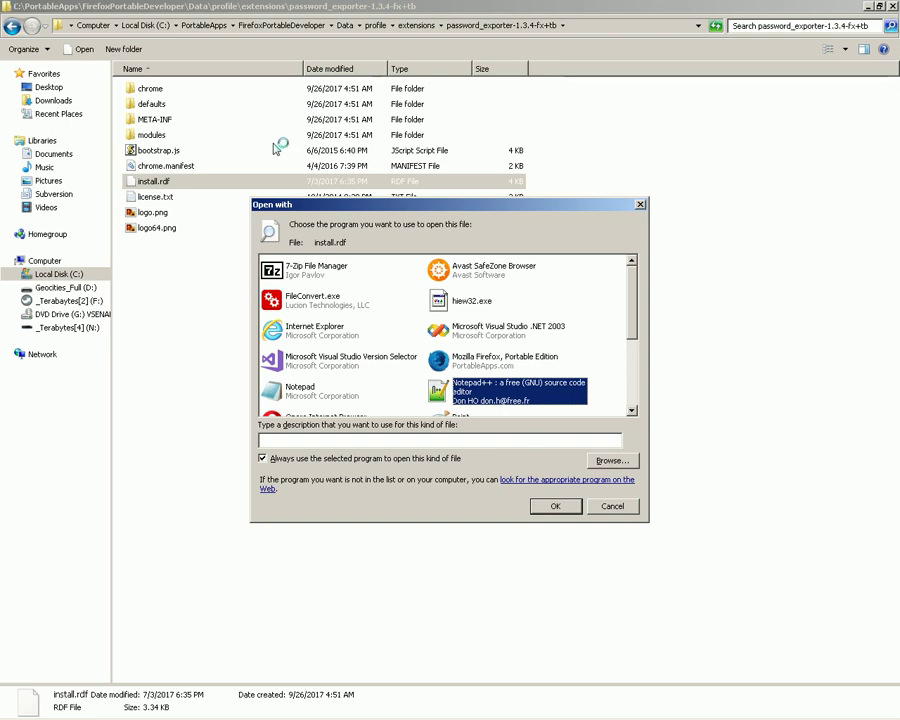
{"action": "key", "text": "Return"}
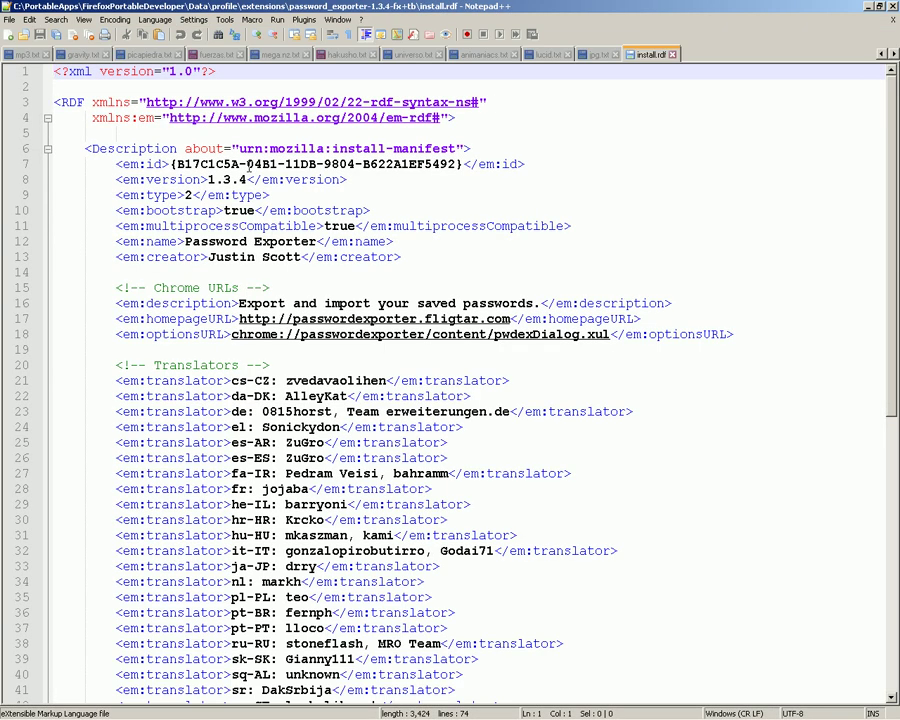
Step: Set the maxVersion in install.rdf's Mozilla Firefox target application block to 75.*
{"action": "key", "text": "Down"}
{"action": "key", "text": "Down"}
{"action": "key", "text": "Down"}
{"action": "key", "text": "Down"}
{"action": "key", "text": "Down"}
{"action": "key", "text": "Down"}
{"action": "key", "text": "Down"}
{"action": "key", "text": "Down"}
{"action": "key", "text": "Down"}
{"action": "key", "text": "Down"}
{"action": "key", "text": "Down"}
{"action": "key", "text": "Down"}
{"action": "key", "text": "ctrl+Home"}
{"action": "key", "text": "Page_Down"}
{"action": "key", "text": "Down"}
{"action": "key", "text": "Down"}
{"action": "key", "text": "Down"}
{"action": "key", "text": "Down"}
{"action": "key", "text": "Down"}
{"action": "key", "text": "Down"}
{"action": "key", "text": "Down"}
{"action": "key", "text": "Down"}
{"action": "key", "text": "Down"}
{"action": "key", "text": "Down"}
{"action": "key", "text": "Down"}
{"action": "key", "text": "Down"}
{"action": "key", "text": "Down"}
{"action": "key", "text": "Down"}
{"action": "key", "text": "Down"}
{"action": "key", "text": "Down"}
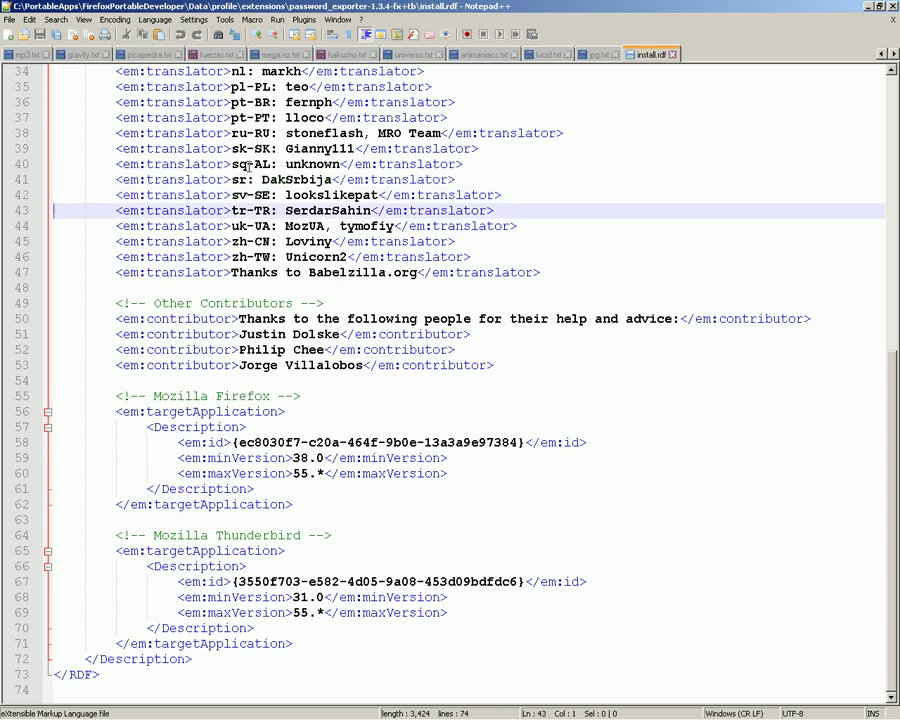
{"action": "key", "text": "Down"}
{"action": "key", "text": "Down"}
{"action": "key", "text": "Down"}
{"action": "key", "text": "Right"}
{"action": "key", "text": "Right"}
{"action": "key", "text": "Right"}
{"action": "key", "text": "Right"}
{"action": "key", "text": "Right"}
{"action": "key", "text": "Right"}
{"action": "key", "text": "Right"}
{"action": "key", "text": "Right"}
{"action": "key", "text": "Right"}
{"action": "key", "text": "Right"}
{"action": "key", "text": "Right"}
{"action": "key", "text": "Right"}
{"action": "key", "text": "Right"}
{"action": "key", "text": "Right"}
{"action": "key", "text": "Right"}
{"action": "key", "text": "Right"}
{"action": "key", "text": "Right"}
{"action": "key", "text": "Right"}
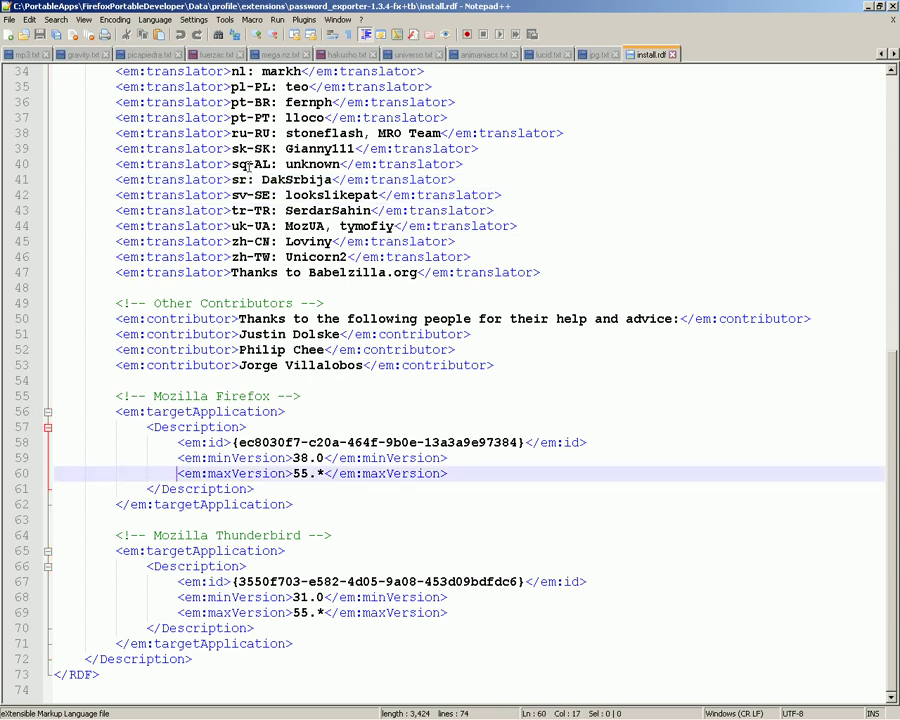
{"action": "key", "text": "Right"}
{"action": "key", "text": "Right"}
{"action": "key", "text": "Right"}
{"action": "key", "text": "BackSpace"}
{"action": "key", "text": "BackSpace"}
{"action": "type", "text": "75"}
Step: Set the maxVersion in the Mozilla Thunderbird target application block to 75.*
{"action": "key", "text": "Down"}
{"action": "key", "text": "Down"}
{"action": "key", "text": "Down"}
{"action": "key", "text": "Down"}
{"action": "key", "text": "Down"}
{"action": "key", "text": "Down"}
{"action": "key", "text": "Down"}
{"action": "key", "text": "Down"}
{"action": "key", "text": "Down"}
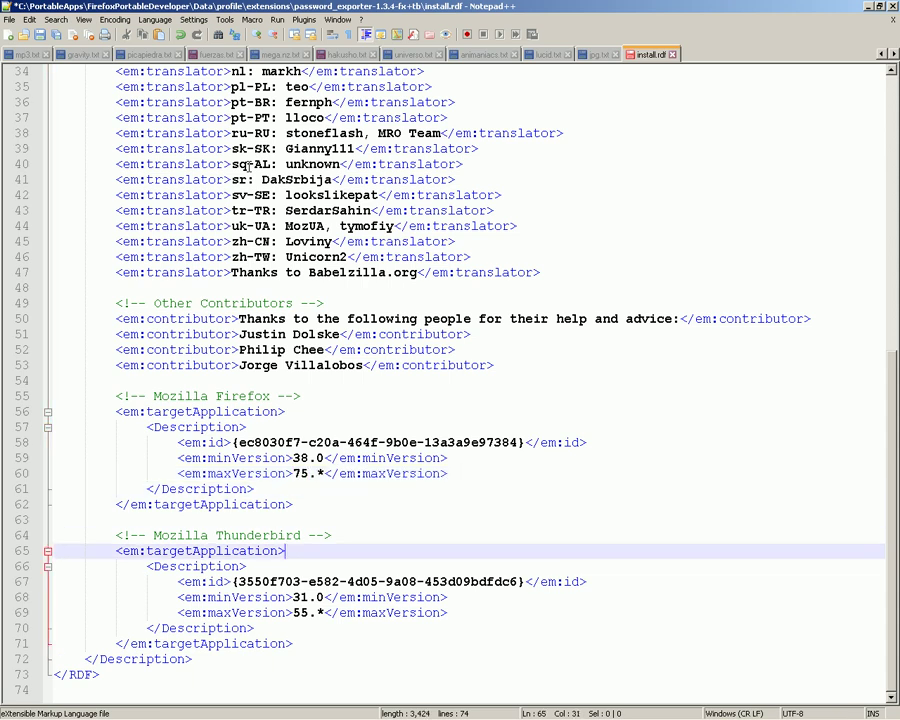
{"action": "key", "text": "Left"}
{"action": "key", "text": "BackSpace"}
{"action": "type", "text": "7"}
{"action": "key", "text": "Right"}
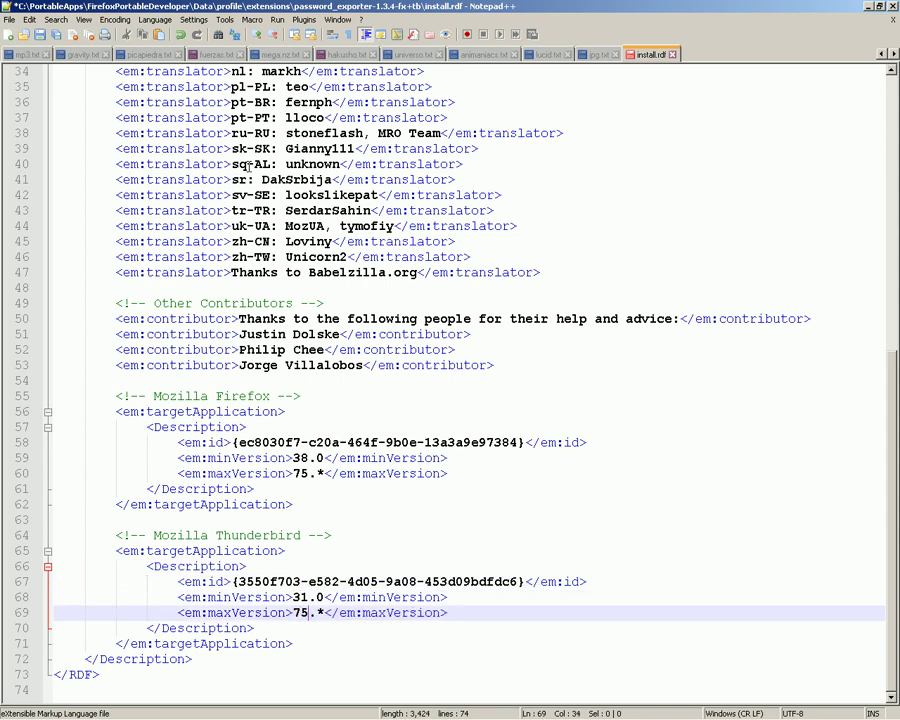
Step: Review both target application blocks and the manifest's opening description in install.rdf
{"action": "key", "text": "Up"}
{"action": "key", "text": "Up"}
{"action": "key", "text": "Up"}
{"action": "key", "text": "Right"}
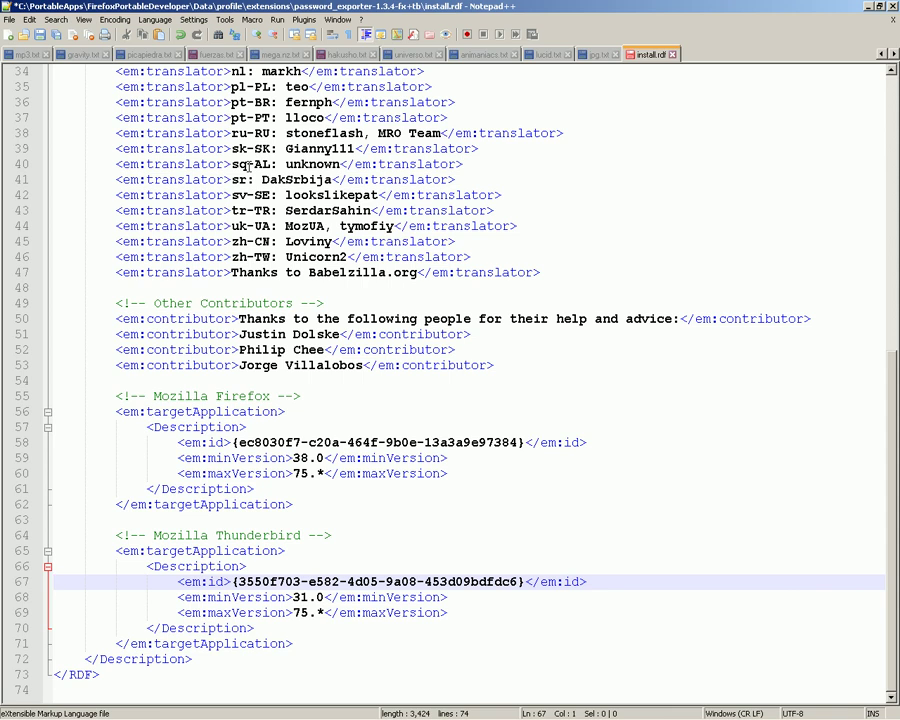
{"action": "key", "text": "Down"}
{"action": "key", "text": "Down"}
{"action": "key", "text": "Down"}
{"action": "key", "text": "Down"}
{"action": "key", "text": "Down"}
{"action": "key", "text": "Down"}
{"action": "key", "text": "Up"}
{"action": "key", "text": "Up"}
{"action": "key", "text": "Up"}
{"action": "key", "text": "Up"}
{"action": "key", "text": "Up"}
{"action": "key", "text": "Up"}
{"action": "key", "text": "Up"}
{"action": "key", "text": "Up"}
{"action": "key", "text": "Up"}
{"action": "key", "text": "Up"}
{"action": "key", "text": "Up"}
{"action": "key", "text": "Up"}
{"action": "key", "text": "Up"}
{"action": "key", "text": "Up"}
{"action": "key", "text": "Up"}
{"action": "key", "text": "Up"}
{"action": "key", "text": "Up"}
{"action": "key", "text": "Up"}
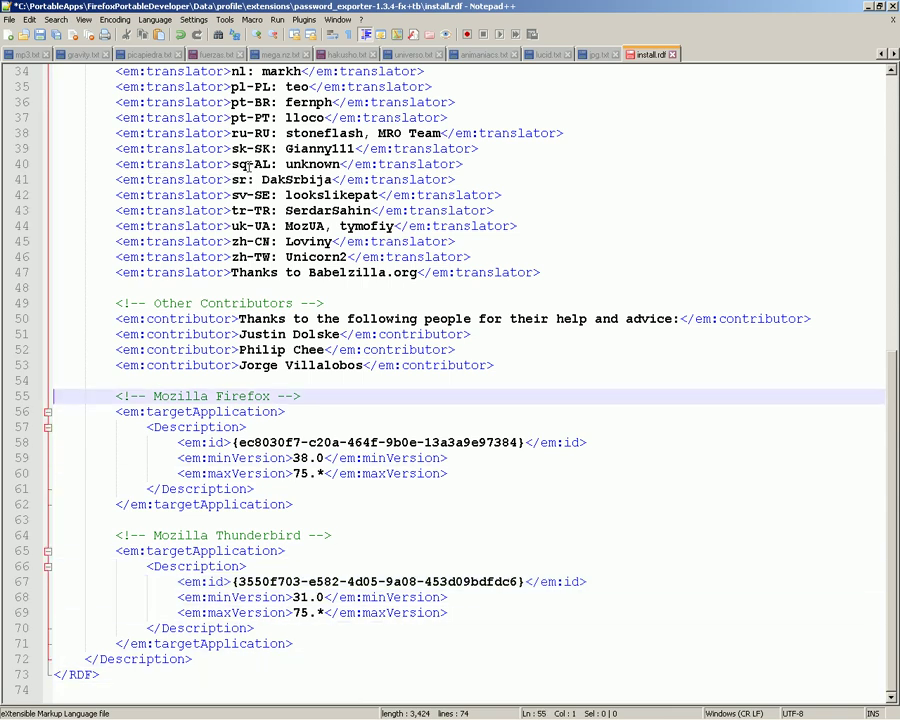
{"action": "key", "text": "Page_Up"}
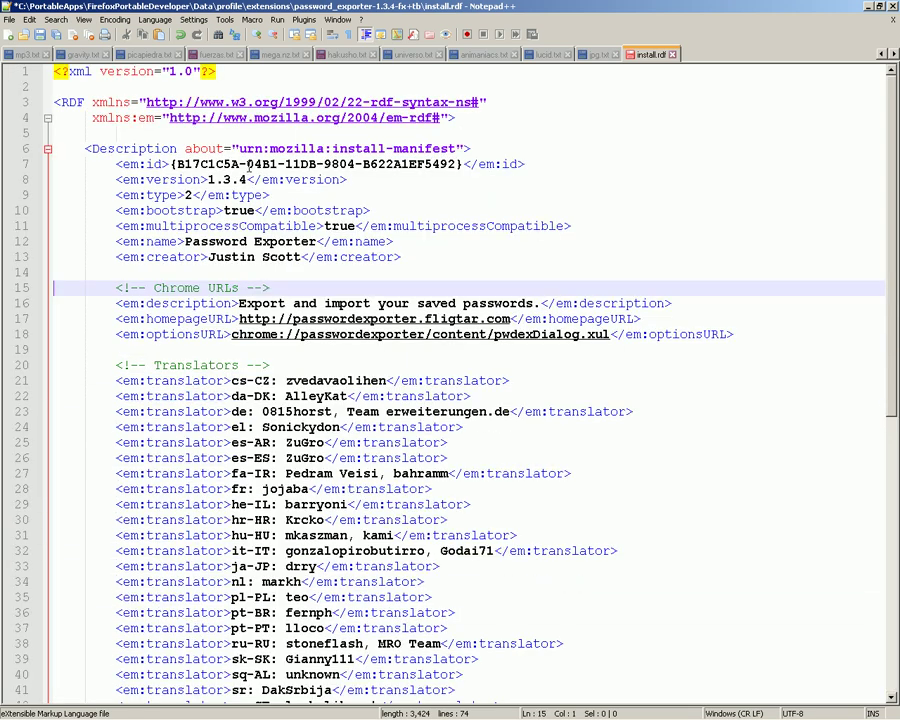
Step: Select the whole maxVersion line in the Mozilla Firefox target application block
{"action": "key", "text": "ctrl+End"}
{"action": "key", "text": "Up"}
{"action": "key", "text": "Up"}
{"action": "key", "text": "Up"}
{"action": "key", "text": "Up"}
{"action": "key", "text": "Up"}
{"action": "key", "text": "Up"}
{"action": "key", "text": "Up"}
{"action": "key", "text": "Up"}
{"action": "key", "text": "Up"}
{"action": "key", "text": "Up"}
{"action": "key", "text": "Up"}
{"action": "key", "text": "Up"}
{"action": "key", "text": "Up"}
{"action": "key", "text": "Up"}
{"action": "key", "text": "Up"}
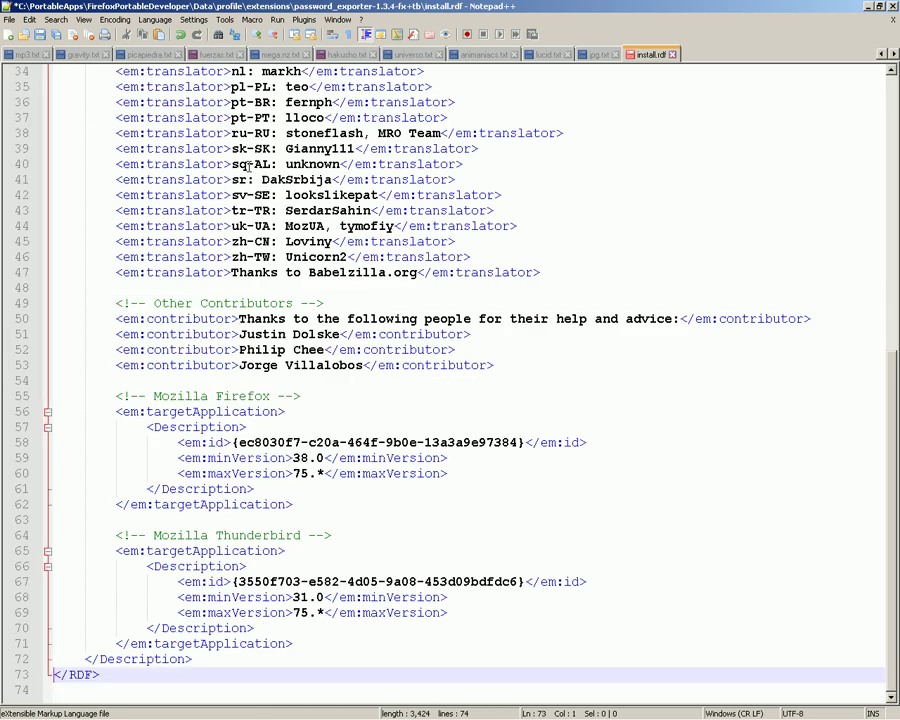
{"action": "key", "text": "Down"}
{"action": "key", "text": "shift+Down"}
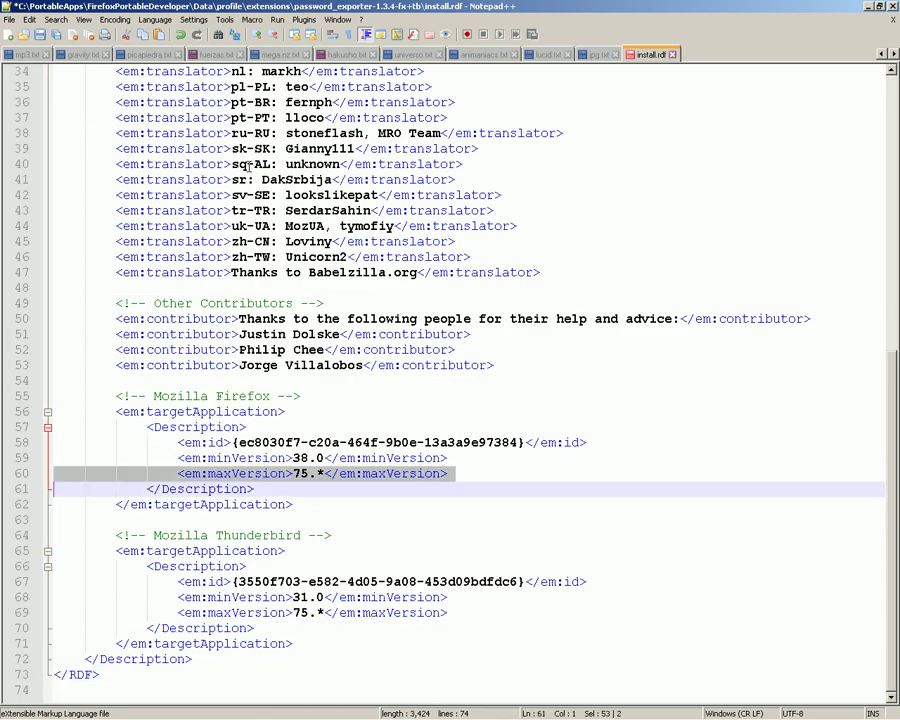
Step: Check the maxVersion line in the Mozilla Thunderbird target application block of install.rdf
{"action": "key", "text": "Down"}
{"action": "key", "text": "Down"}
{"action": "key", "text": "Down"}
{"action": "key", "text": "Down"}
{"action": "key", "text": "Down"}
{"action": "key", "text": "Down"}
{"action": "key", "text": "Down"}
{"action": "key", "text": "Down"}
{"action": "key", "text": "shift+Down"}
{"action": "key", "text": "shift+Up"}
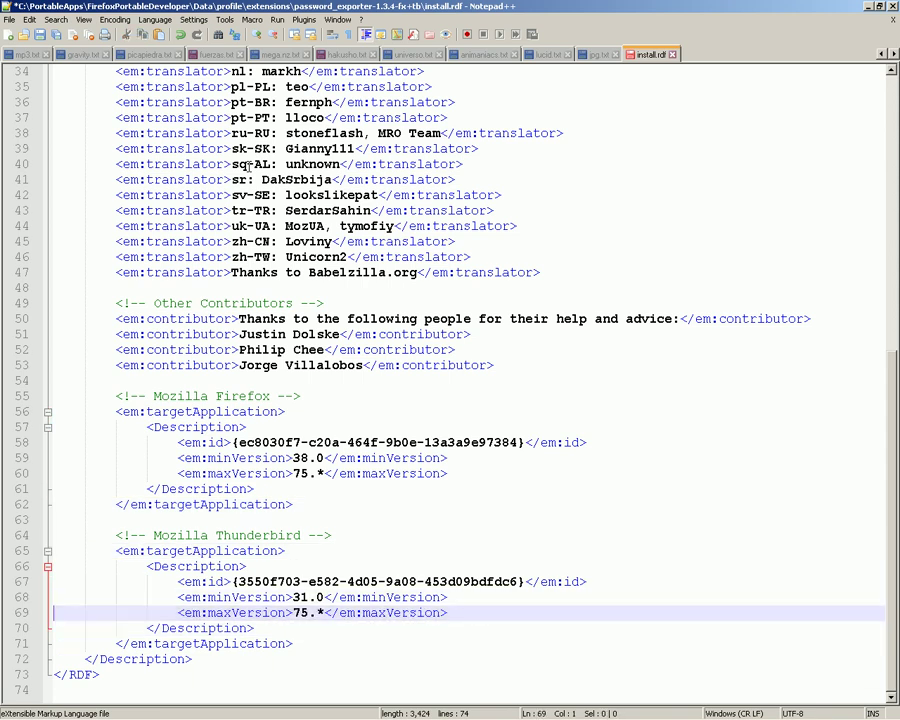
Step: Close install.rdf with its changes saved and select everything in the extracted password_exporter-1.3.4-fx+tb folder
{"action": "key", "text": "ctrl+w"}
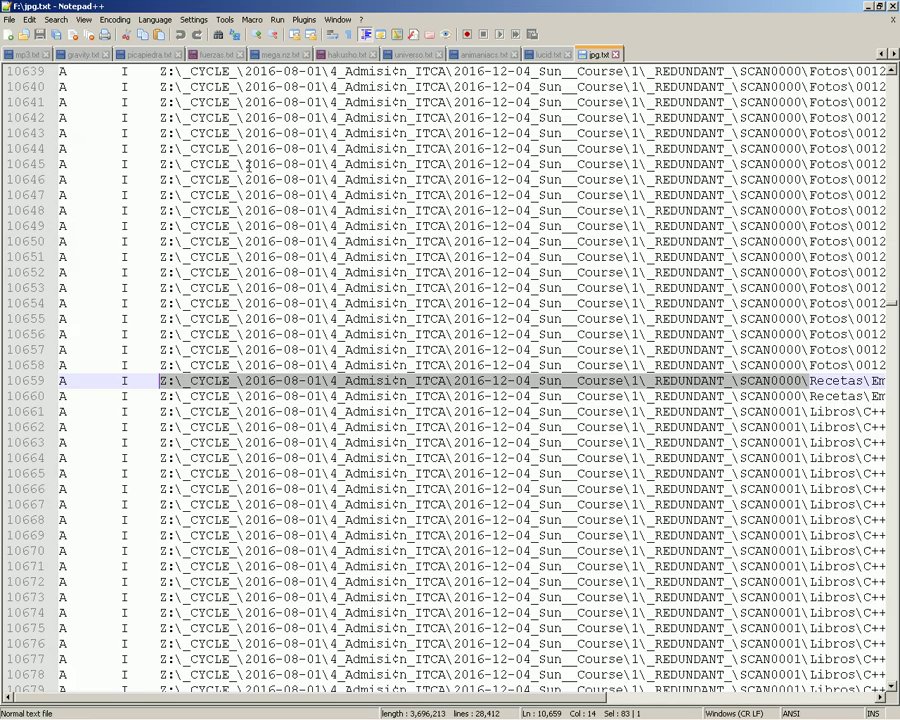
{"action": "key", "text": "alt+Tab"}
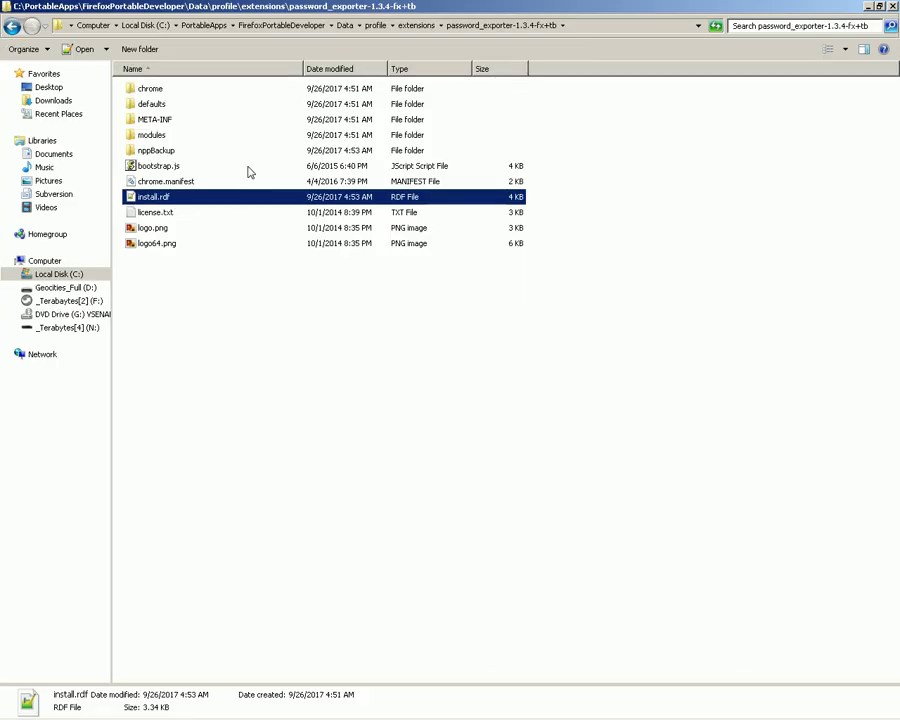
{"action": "key", "text": "shift+End"}
{"action": "key", "text": "ctrl+a"}
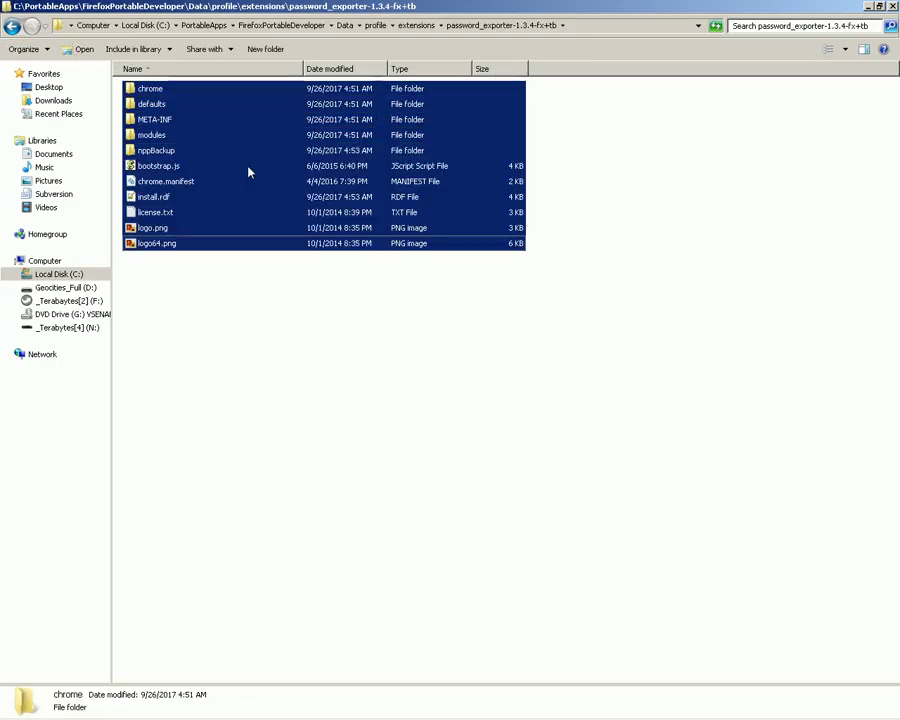
Step: Open chrome.manifest in Notepad++ without making it the default program, look through its entries, and close the file
{"action": "key", "text": "d"}
{"action": "key", "text": "i"}
{"action": "key", "text": "Up"}
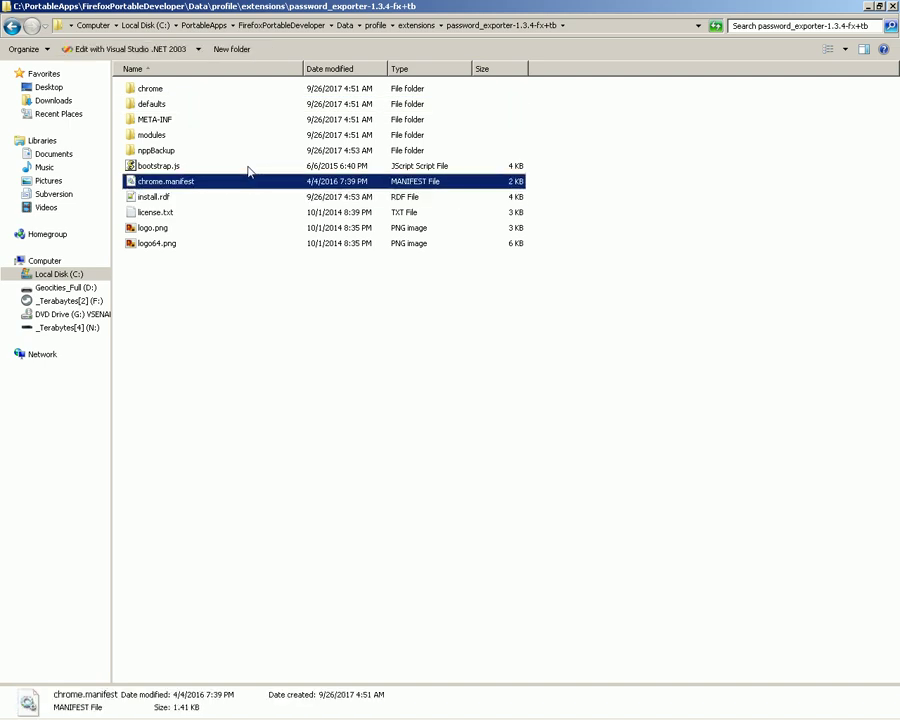
{"action": "key", "text": "shift+F10"}
{"action": "key", "text": "Down"}
{"action": "key", "text": "Down"}
{"action": "key", "text": "Down"}
{"action": "key", "text": "Down"}
{"action": "key", "text": "Down"}
{"action": "key", "text": "Down"}
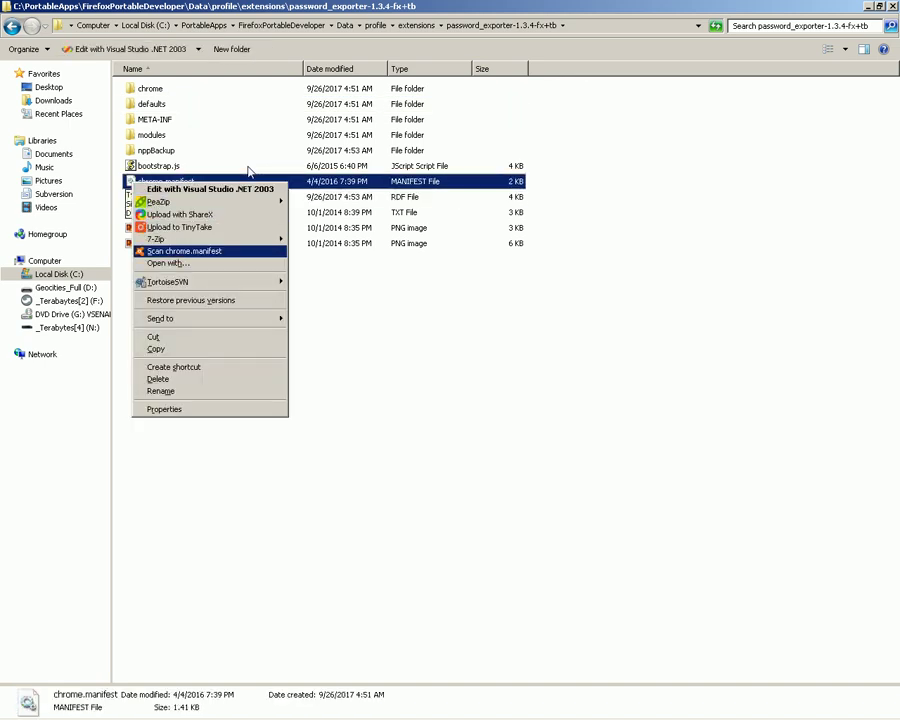
{"action": "key", "text": "Escape"}
{"action": "key", "text": "Down"}
{"action": "key", "text": "Down"}
{"action": "key", "text": "Down"}
{"action": "key", "text": "Down"}
{"action": "key", "text": "Down"}
{"action": "key", "text": "Down"}
{"action": "key", "text": "Up"}
{"action": "key", "text": "Tab"}
{"action": "key", "text": "space"}
{"action": "key", "text": "shift+Tab"}
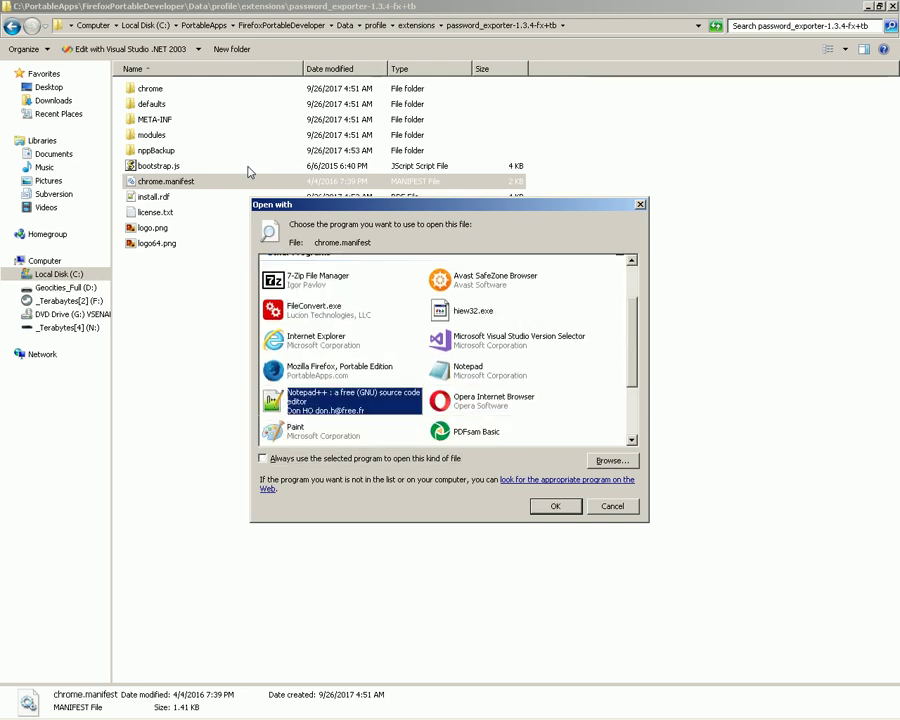
{"action": "key", "text": "Return"}
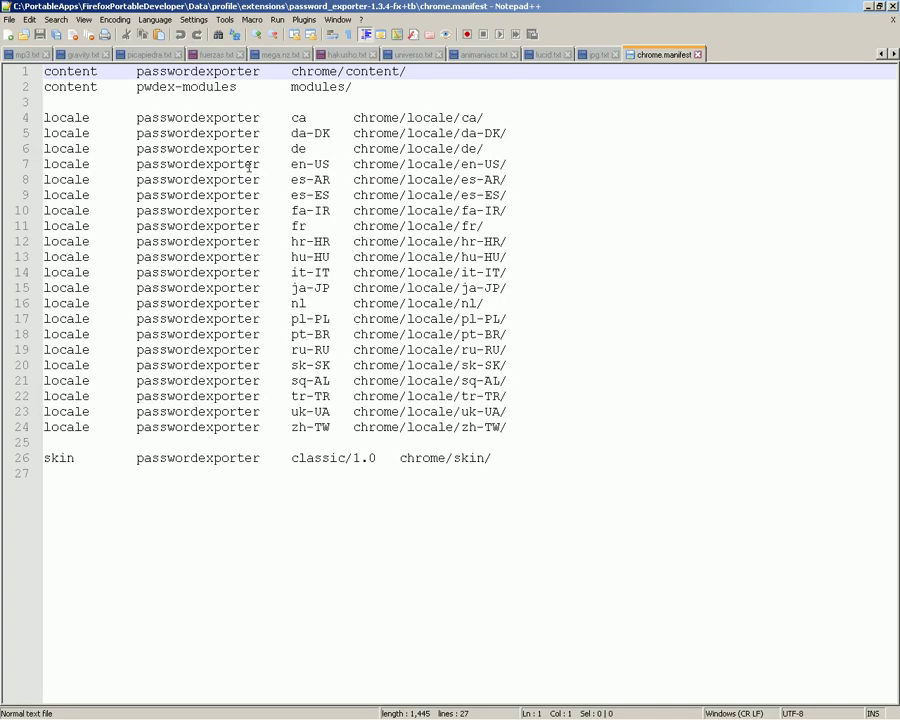
{"action": "key", "text": "ctrl+w"}
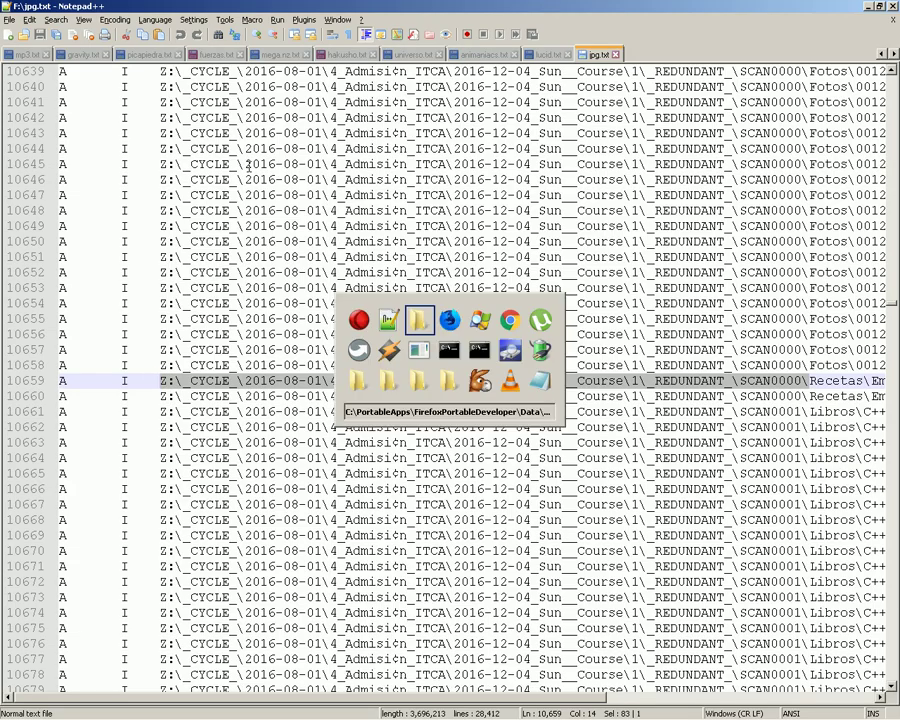
Step: Compress all the extracted add-on files and folders into password_exporter-1.3.4-fx+tb.zip with 7-Zip
{"action": "key", "text": "alt+Tab"}
{"action": "key", "text": "Home"}
{"action": "key", "text": "ctrl+a"}
{"action": "key", "text": "shift+F10"}
{"action": "key", "text": "Down"}
{"action": "key", "text": "Down"}
{"action": "key", "text": "Down"}
{"action": "key", "text": "Down"}
{"action": "key", "text": "Down"}
{"action": "key", "text": "Down"}
{"action": "key", "text": "Down"}
{"action": "key", "text": "Down"}
{"action": "key", "text": "Right"}
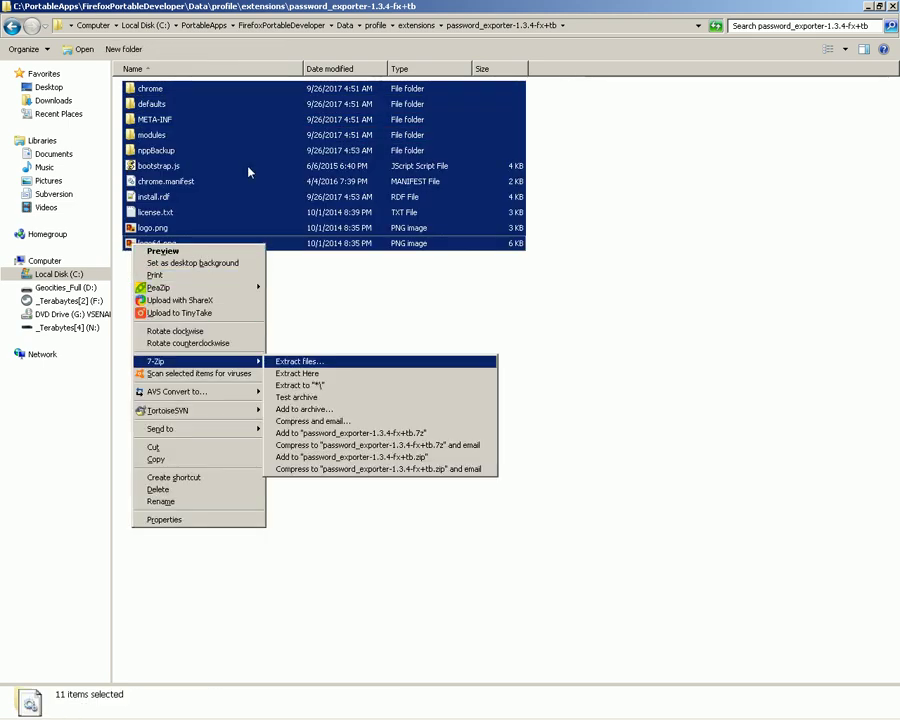
{"action": "key", "text": "Down"}
{"action": "key", "text": "Down"}
{"action": "key", "text": "Down"}
{"action": "key", "text": "Down"}
{"action": "key", "text": "Down"}
{"action": "key", "text": "Down"}
{"action": "key", "text": "Down"}
{"action": "key", "text": "Down"}
{"action": "key", "text": "Return"}
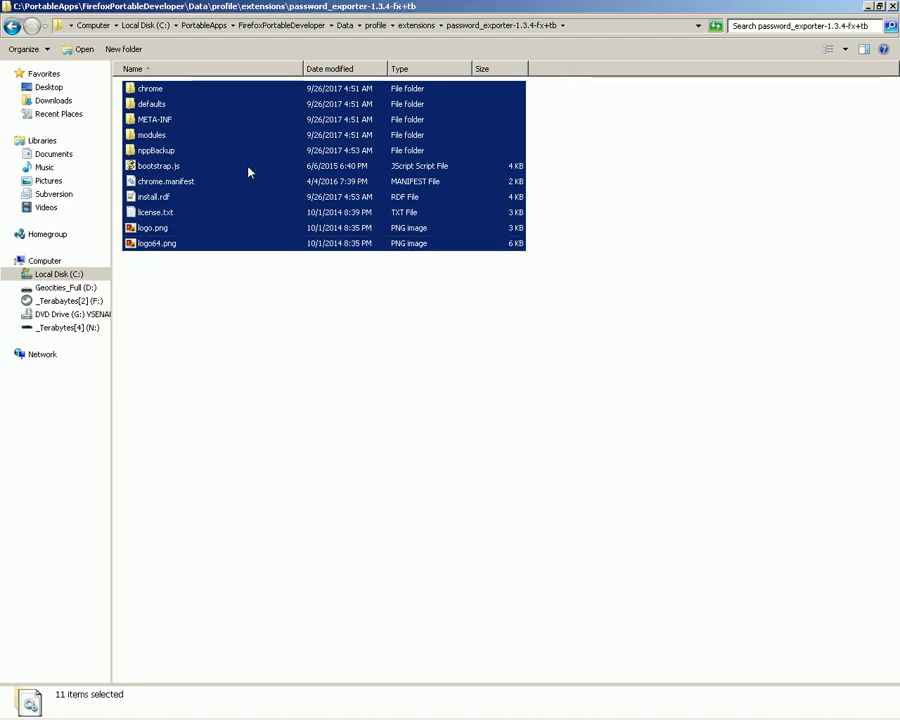
Step: Rename the new ZIP archive to password_exporter-1.3.4-fx+tb.xpi
{"action": "key", "text": "End"}
{"action": "key", "text": "F2"}
{"action": "key", "text": "End"}
{"action": "key", "text": "BackSpace"}
{"action": "key", "text": "BackSpace"}
{"action": "key", "text": "BackSpace"}
{"action": "type", "text": "xpi"}
{"action": "key", "text": "Return"}
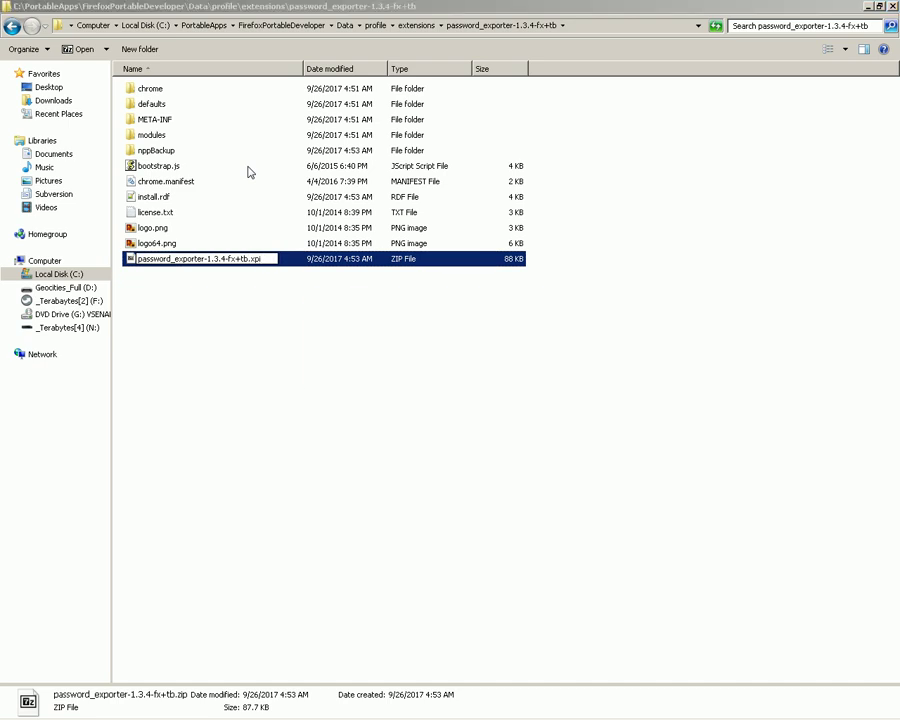
{"action": "key", "text": "n"}
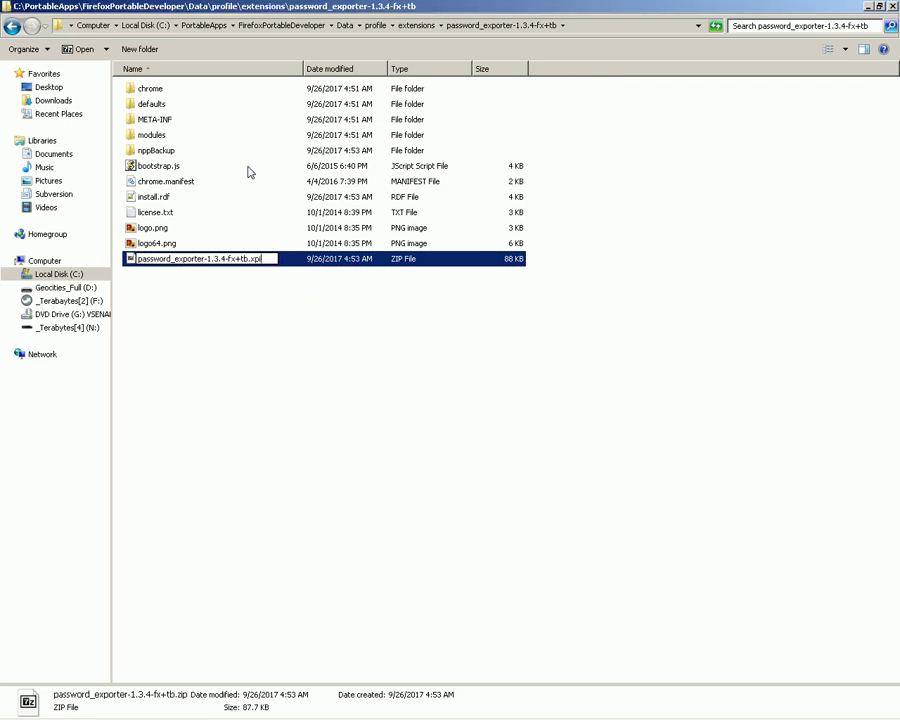
Step: Permanently delete all the extracted add-on files and folders, keeping only the repacked XPI
{"action": "key", "text": "Up"}
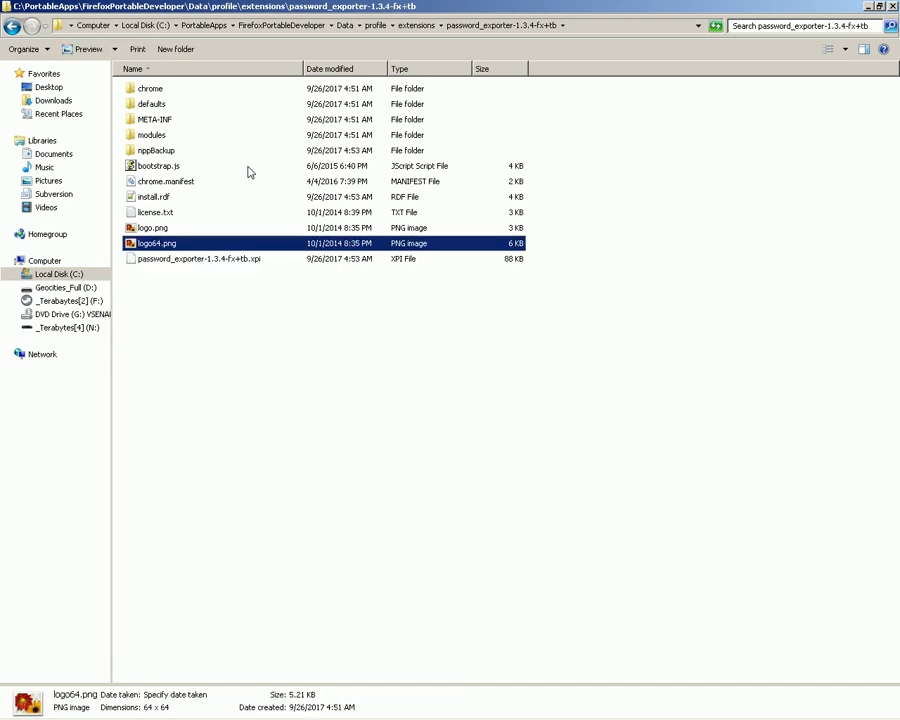
{"action": "key", "text": "shift+Home"}
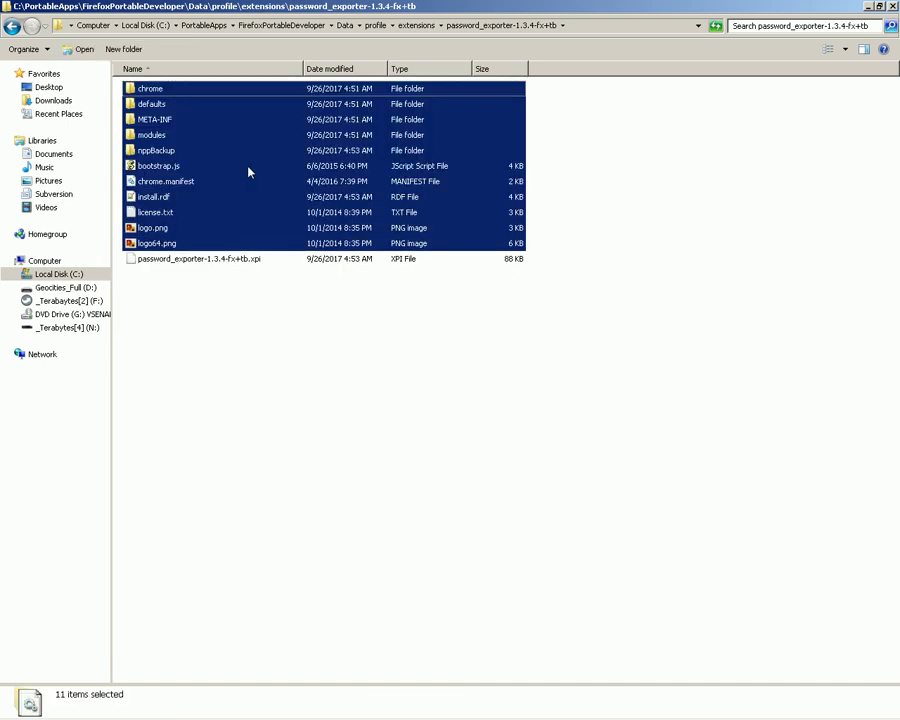
{"action": "key", "text": "shift+Delete"}
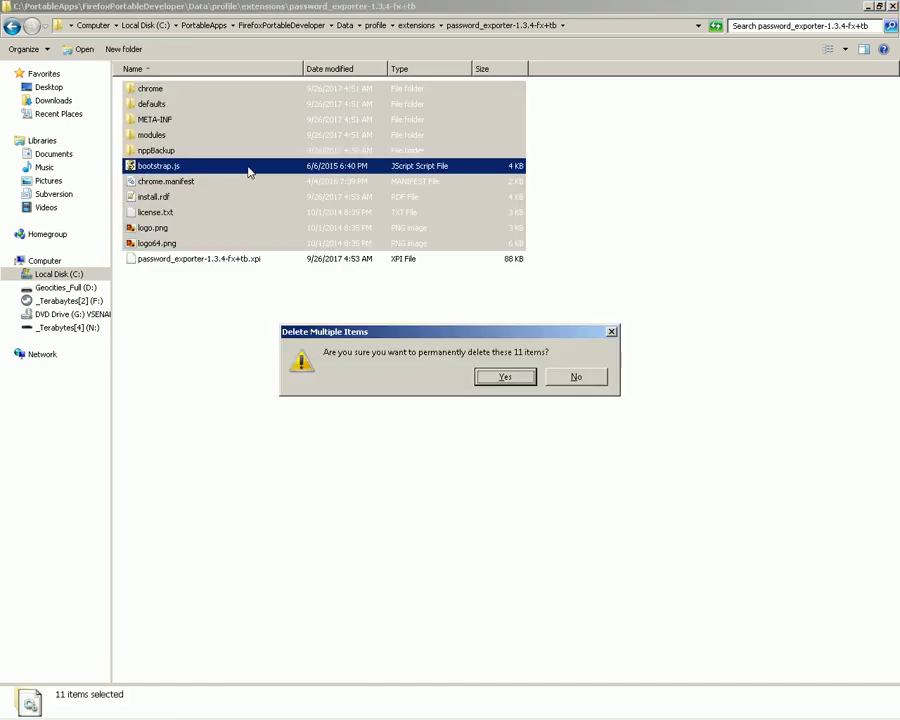
{"action": "key", "text": "Return"}
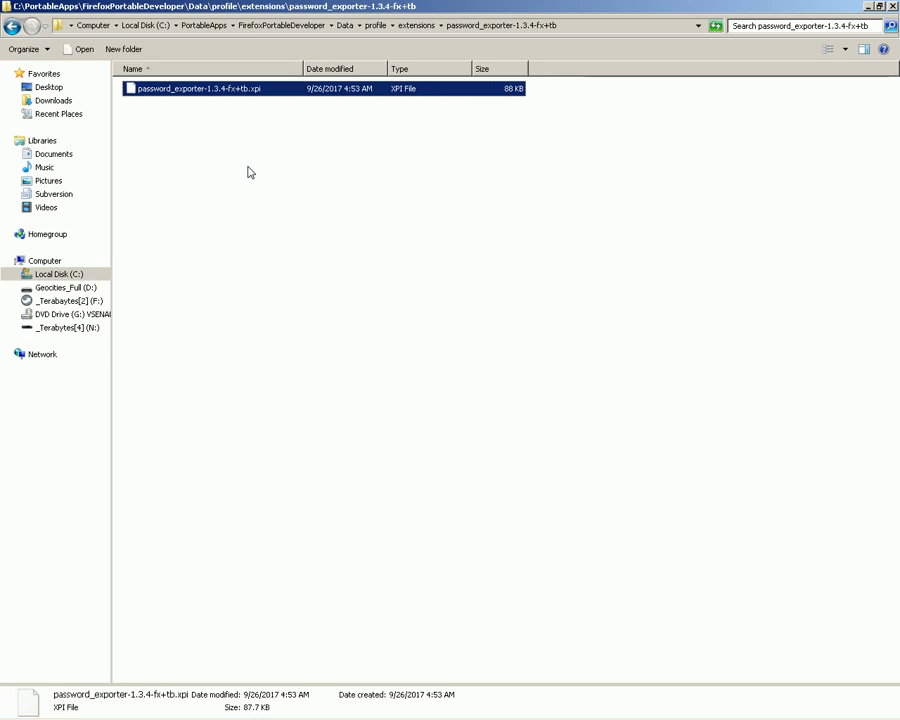
Step: Move the repacked XPI up into the extensions folder, replacing the existing file of the same name
{"action": "key", "text": "BackSpace"}
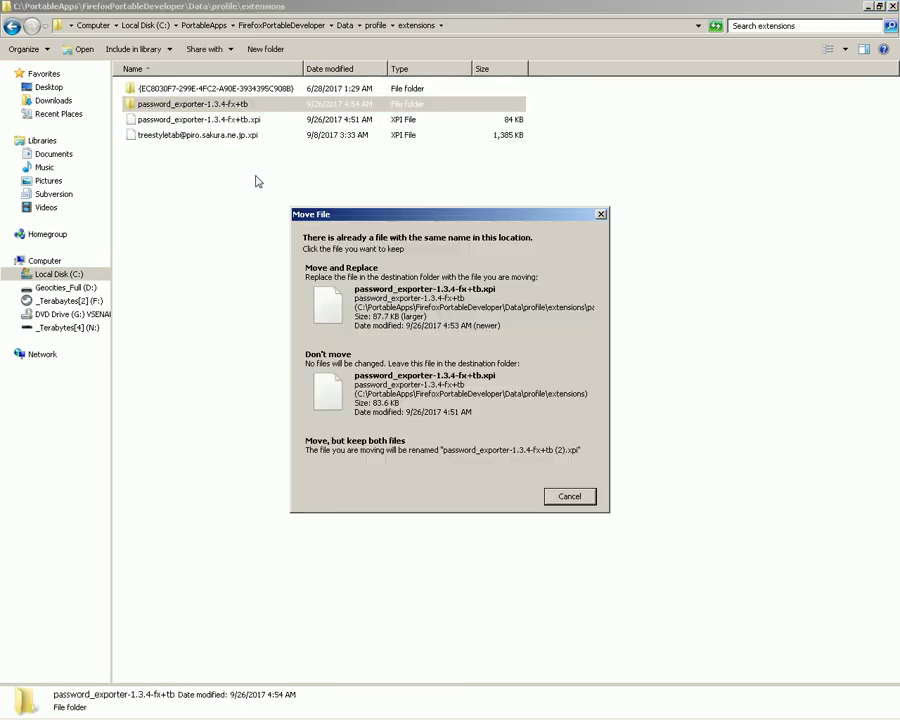
{"action": "left_click", "coordinate": [337, 302]}
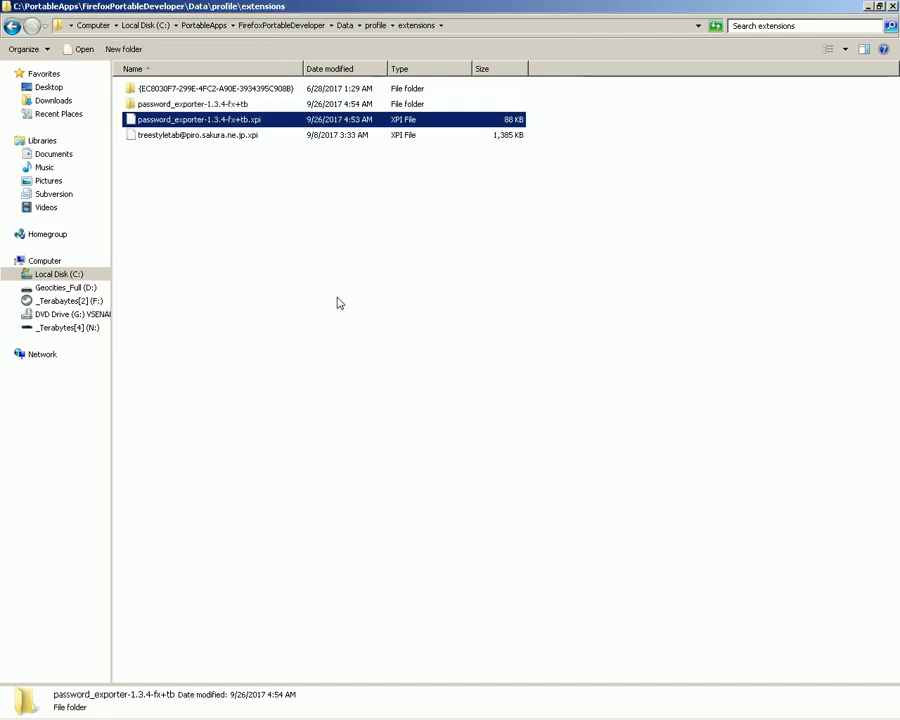
{"action": "key", "text": "alt+Tab"}
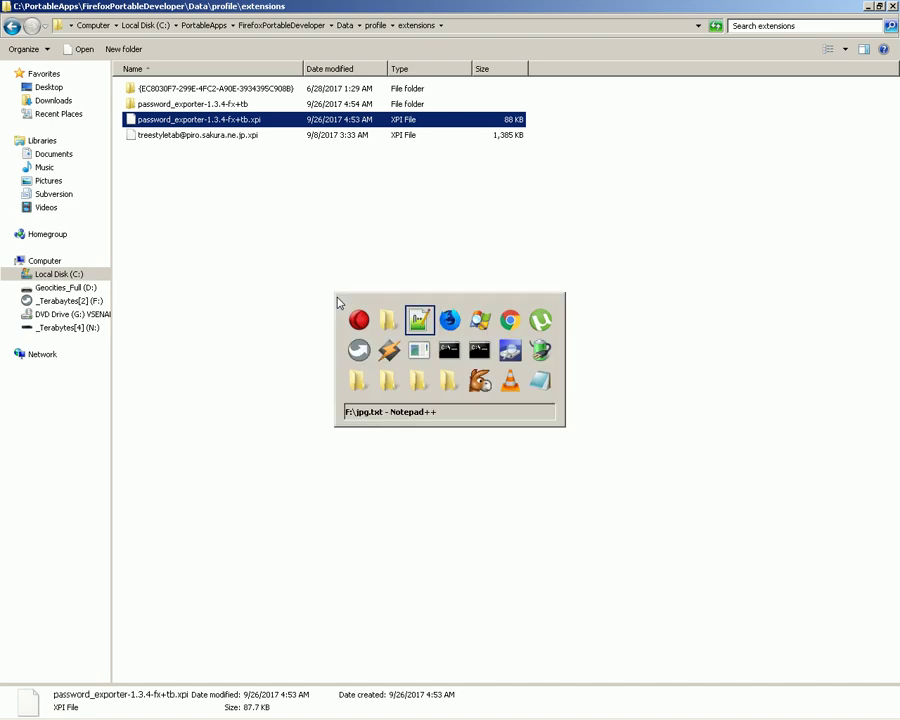
{"action": "key", "text": "alt+Tab"}
{"action": "key", "text": "alt+Tab"}
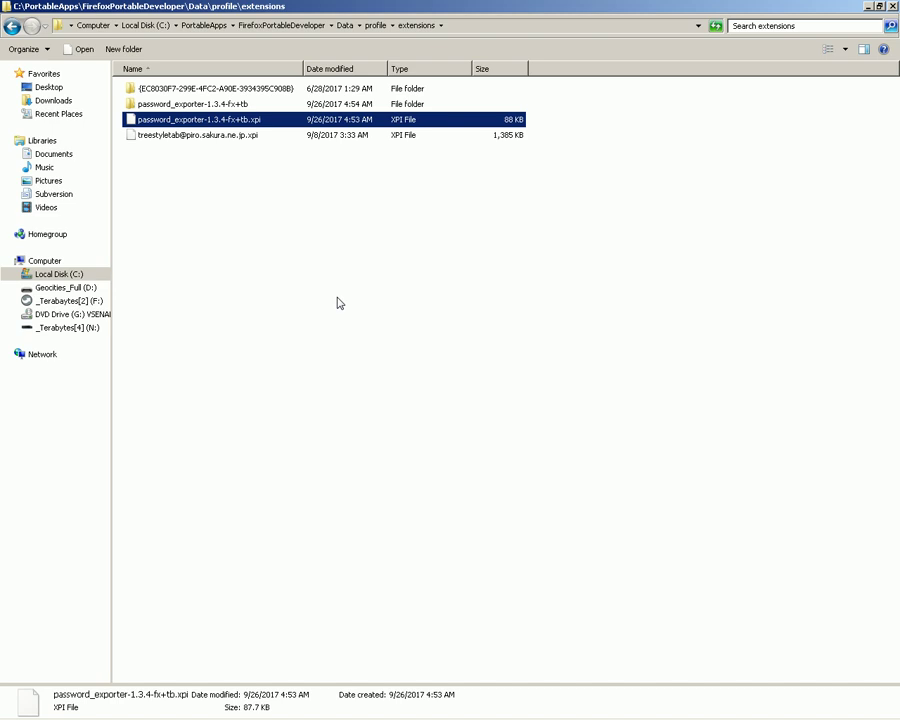
Step: Check the leftover password_exporter-1.3.4-fx+tb folder and delete it from the extensions folder
{"action": "key", "text": "Up"}
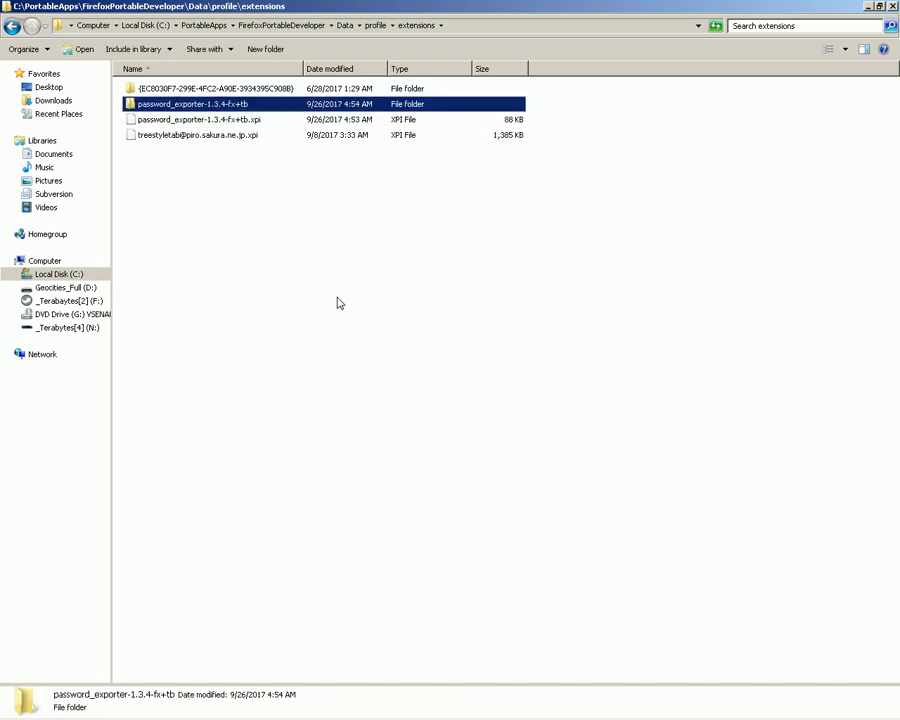
{"action": "key", "text": "Return"}
{"action": "key", "text": "BackSpace"}
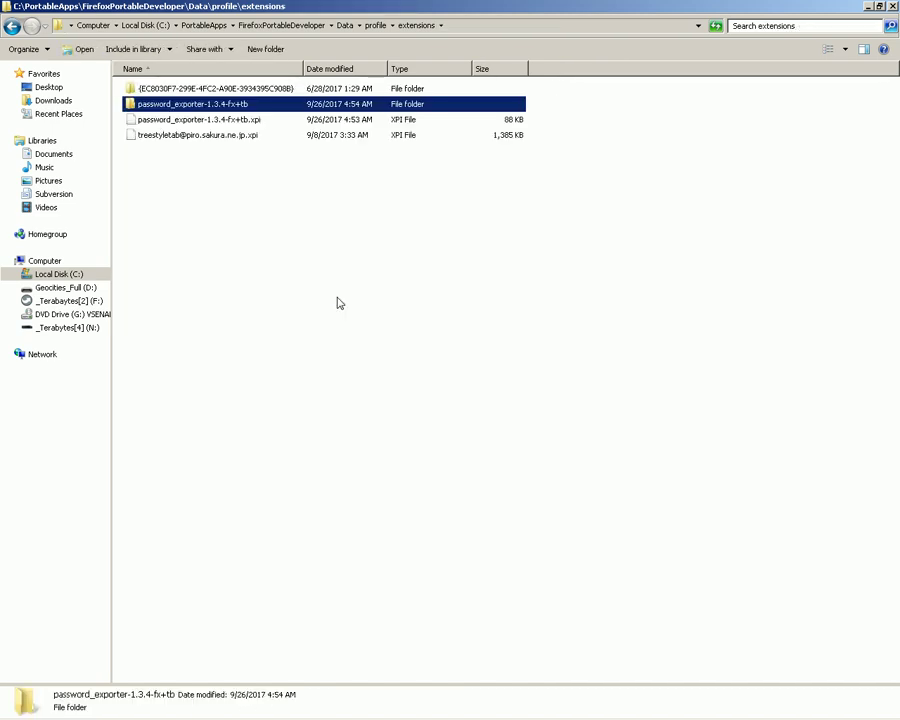
{"action": "key", "text": "shift+Delete"}
{"action": "key", "text": "Escape"}
{"action": "key", "text": "Delete"}
{"action": "key", "text": "Down"}
{"action": "key", "text": "Up"}
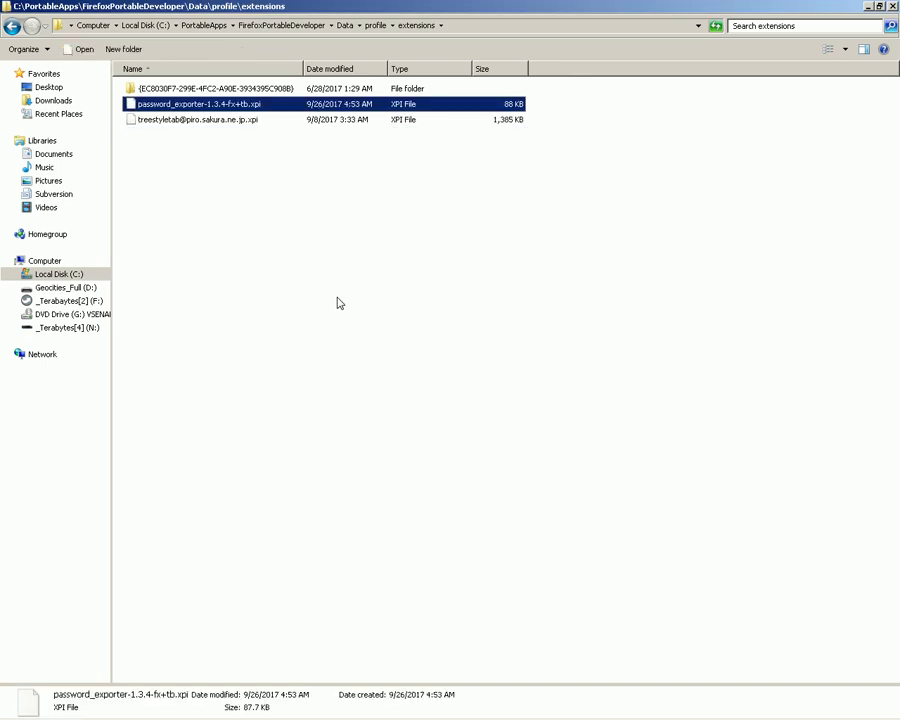
Step: Paste a copy of the repacked XPI into the FirefoxPortableDeveloper folder and return to the extensions folder
{"action": "key", "text": "BackSpace"}
{"action": "key", "text": "BackSpace"}
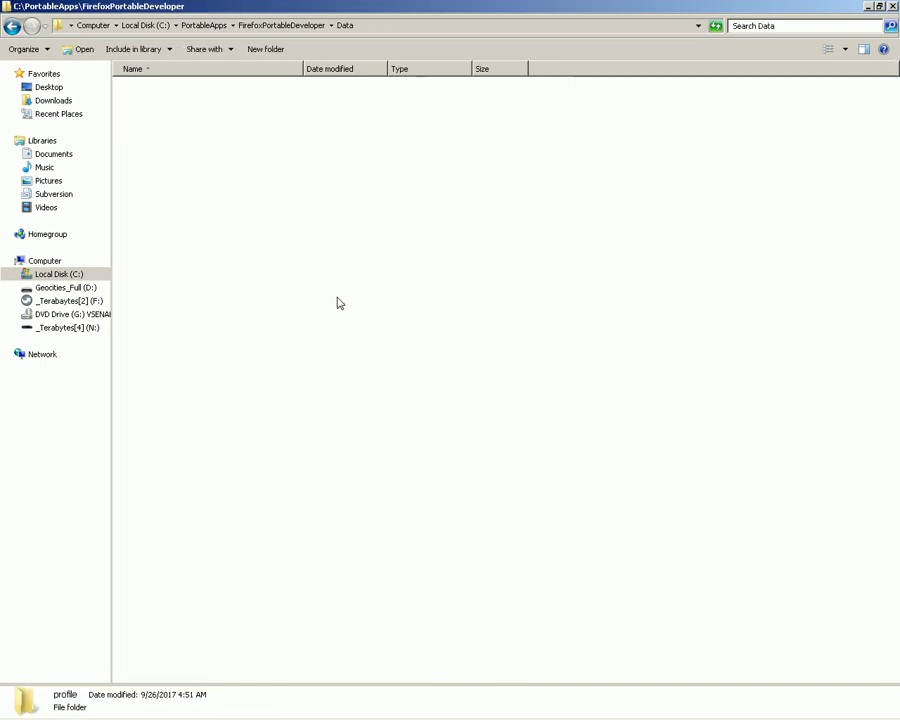
{"action": "key", "text": "BackSpace"}
{"action": "key", "text": "ctrl+v"}
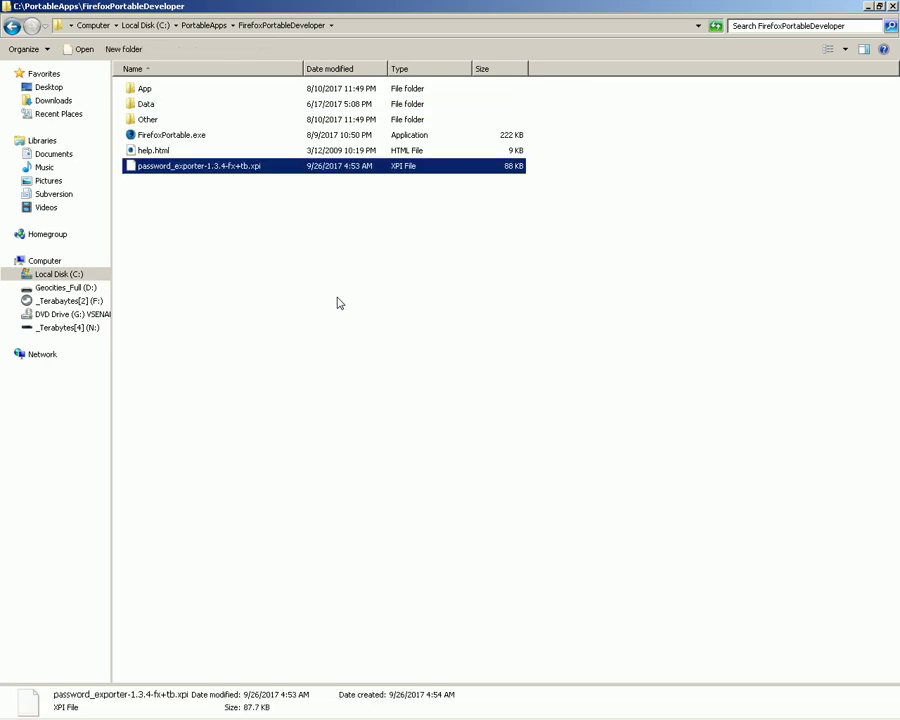
{"action": "key", "text": "alt+Left"}
{"action": "key", "text": "alt+Left"}
{"action": "key", "text": "alt+Left"}
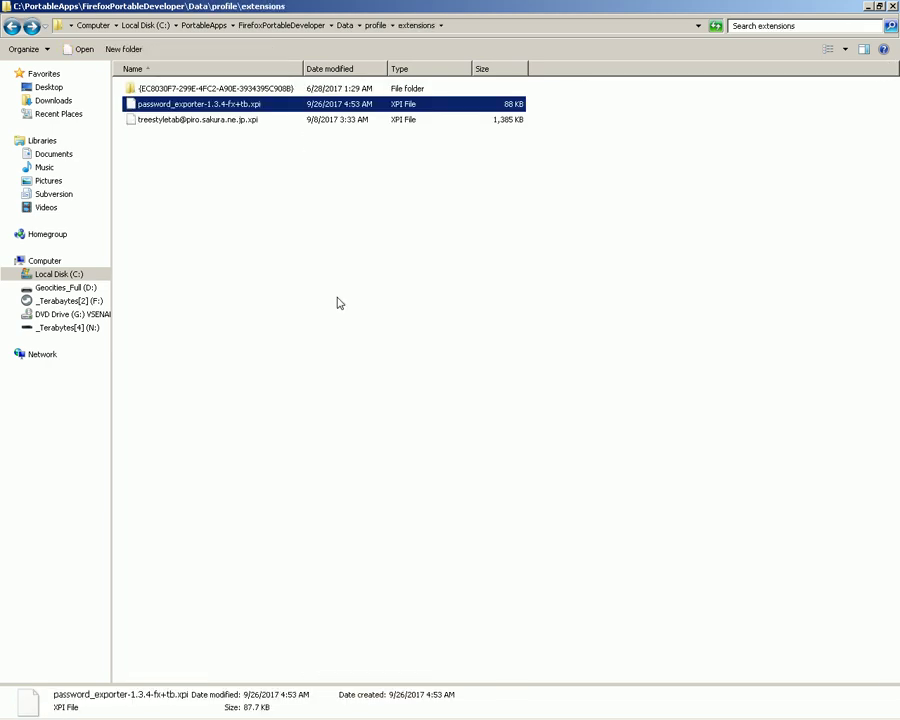
Step: Switch to Firefox Developer Edition and exit the browser completely
{"action": "key", "text": "alt+Tab"}
{"action": "key", "text": "alt+f"}
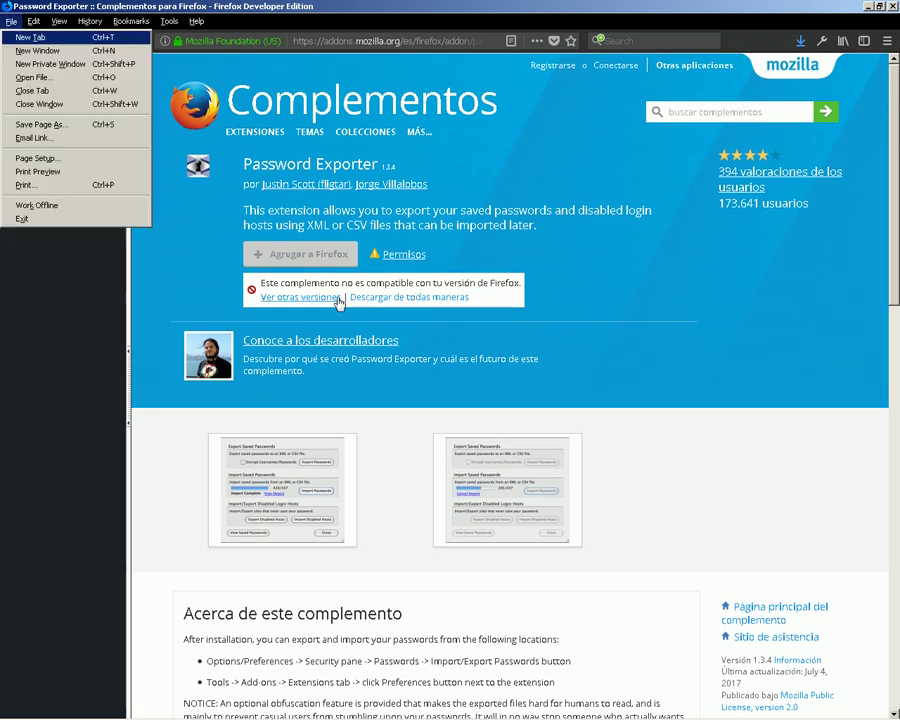
{"action": "key", "text": "Up"}
{"action": "key", "text": "Return"}
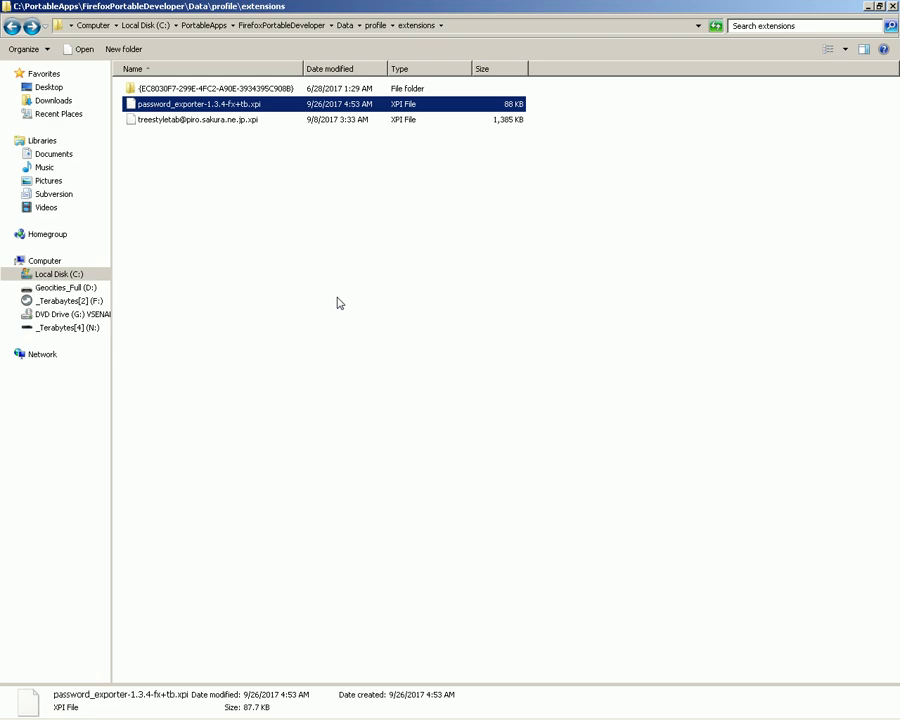
Step: Switch to Process Explorer and check whether the Firefox processes have ended
{"action": "key", "text": "alt+Tab"}
{"action": "key", "text": "alt+Tab"}
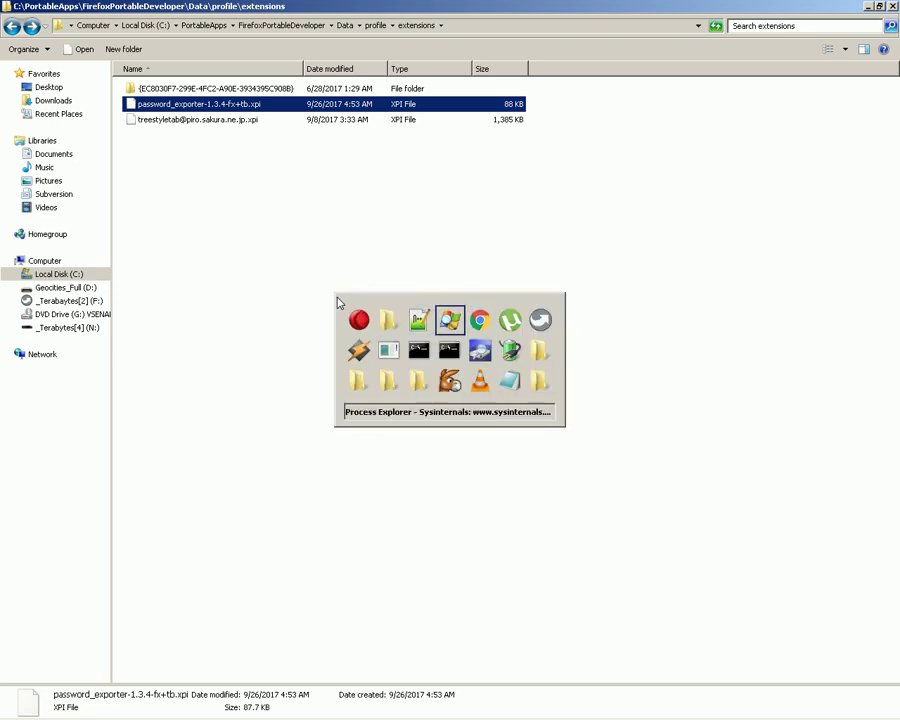
{"action": "key", "text": "alt+shift+Tab"}
{"action": "key", "text": "End"}
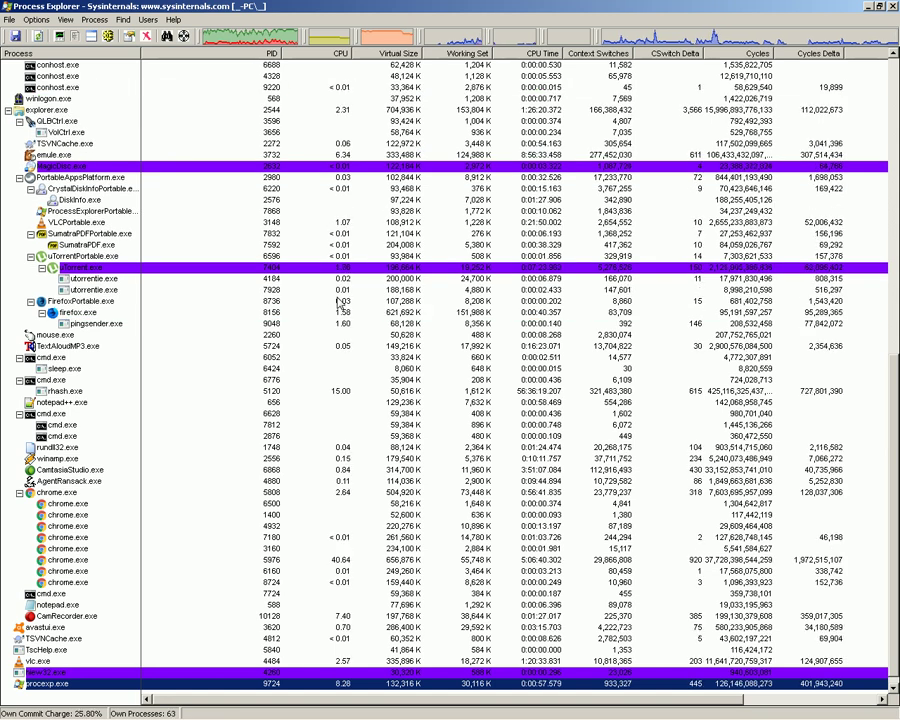
{"action": "type", "text": "chrome"}
{"action": "key", "text": "Up"}
{"action": "key", "text": "Up"}
{"action": "key", "text": "Up"}
{"action": "key", "text": "Up"}
{"action": "key", "text": "Up"}
{"action": "key", "text": "Up"}
{"action": "key", "text": "Up"}
{"action": "key", "text": "Up"}
{"action": "key", "text": "Up"}
{"action": "key", "text": "Up"}
{"action": "key", "text": "Up"}
{"action": "key", "text": "Up"}
{"action": "key", "text": "Up"}
{"action": "key", "text": "Up"}
{"action": "key", "text": "Up"}
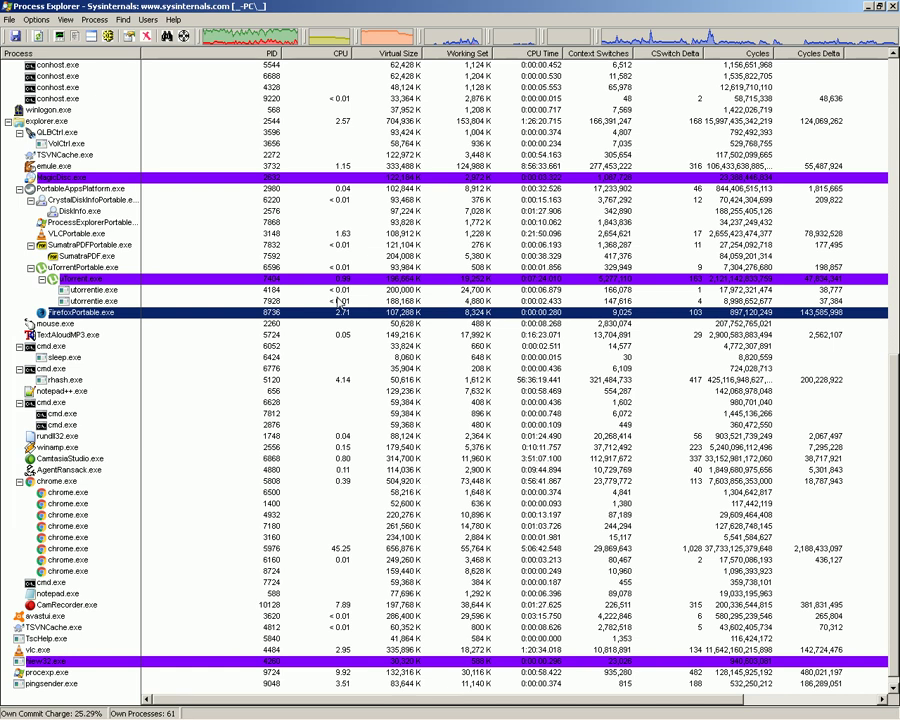
Step: Return to the file explorer and launch FirefoxPortable.exe from the FirefoxPortableDeveloper folder
{"action": "middle_click", "coordinate": [340, 302]}
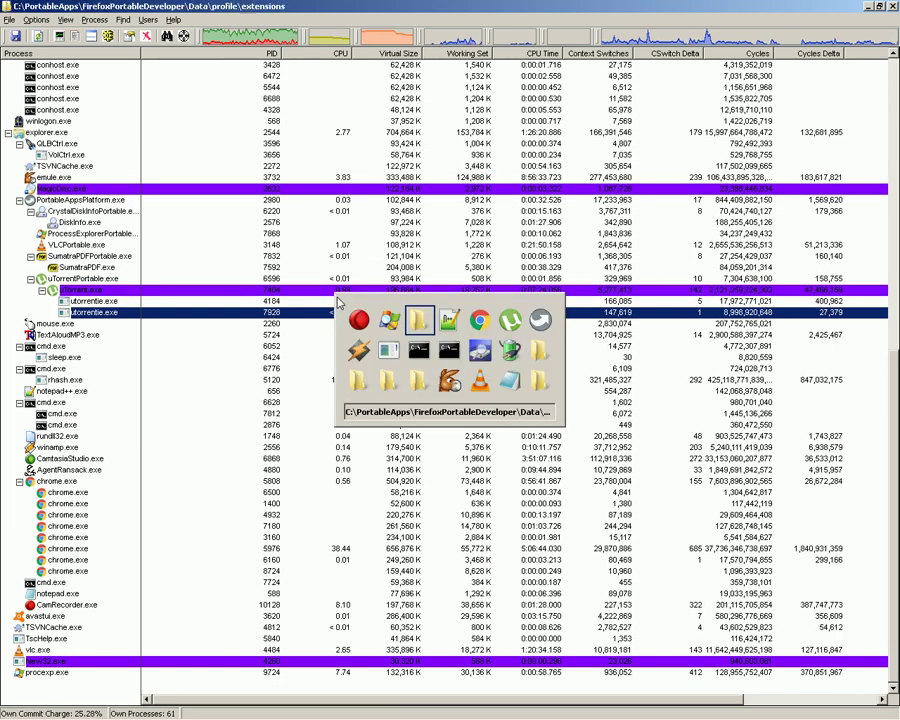
{"action": "key", "text": "Return"}
{"action": "key", "text": "alt+Up"}
{"action": "key", "text": "alt+Up"}
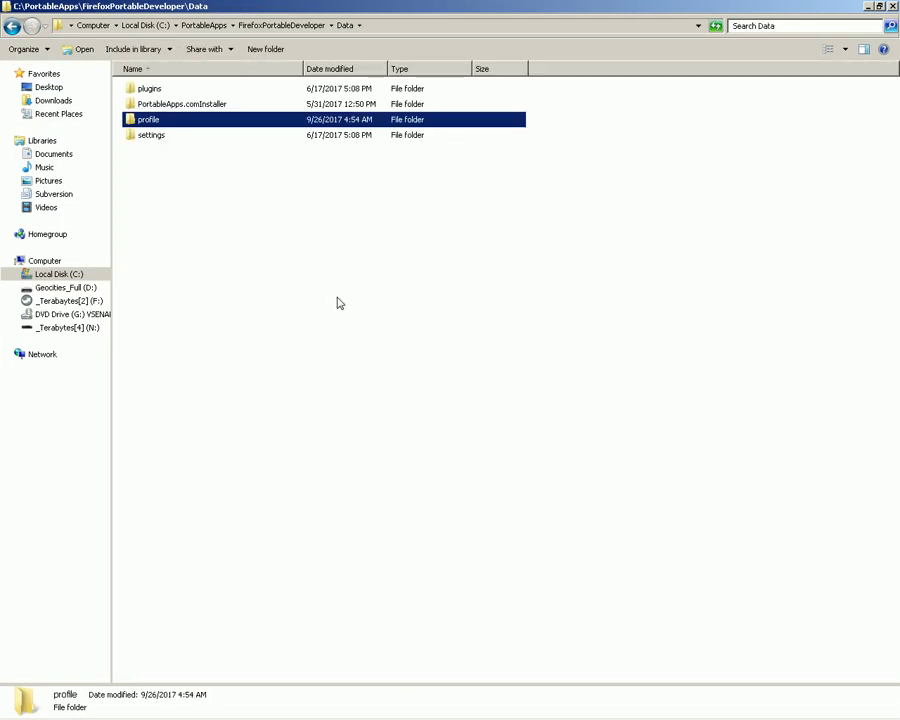
{"action": "key", "text": "alt+Up"}
{"action": "key", "text": "Down"}
{"action": "key", "text": "Down"}
{"action": "key", "text": "Return"}
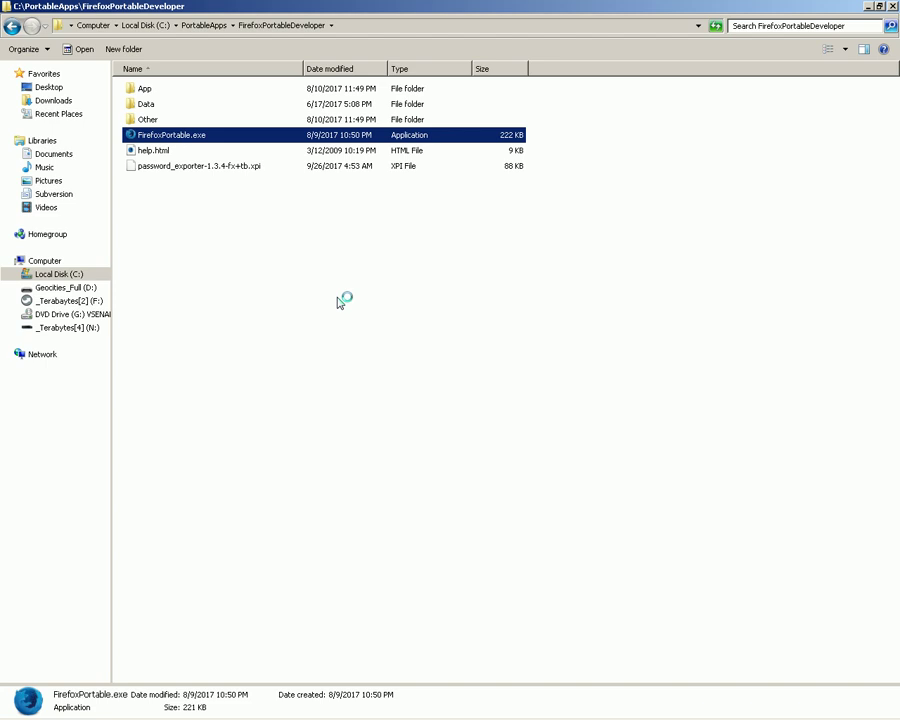
Step: Switch to Process Explorer to check whether the Firefox processes are starting, and switch to the new Firefox window
{"action": "key", "text": "alt+Tab"}
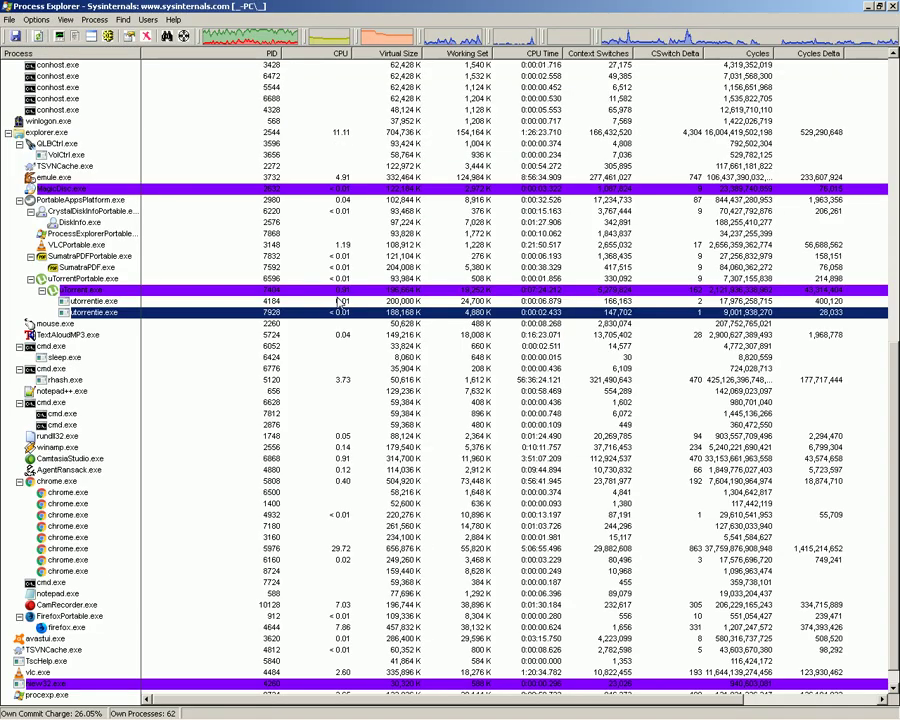
{"action": "key", "text": "alt+Tab"}
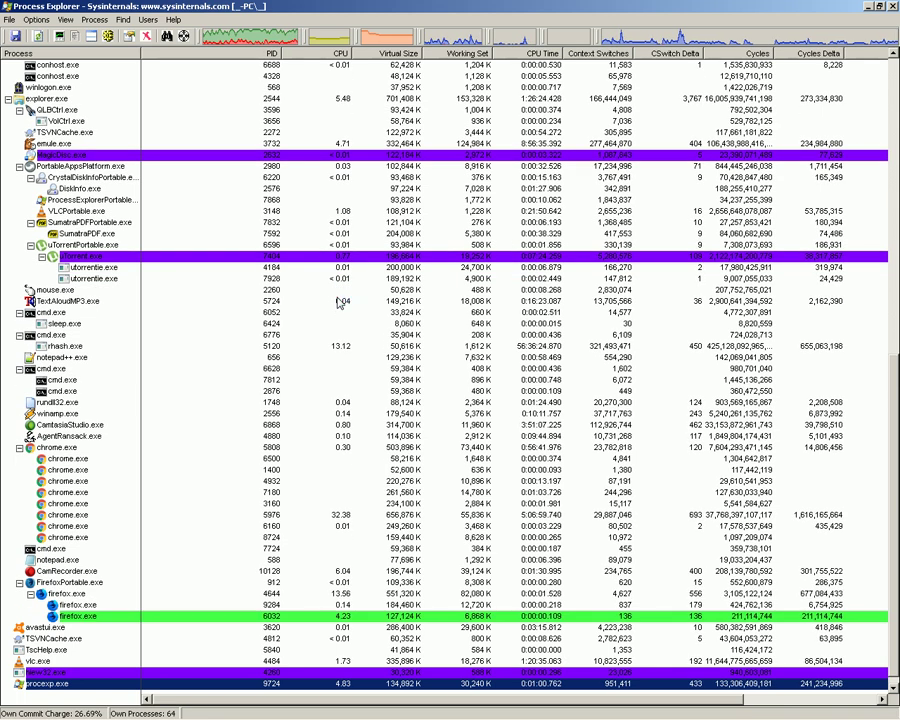
{"action": "key", "text": "alt+Tab"}
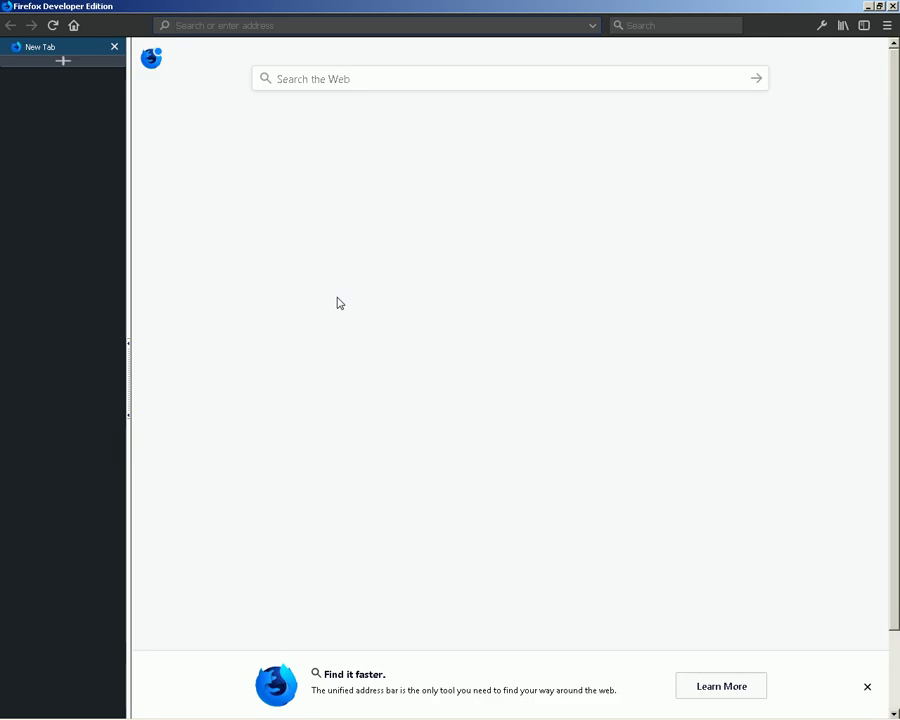
Step: Restore the previous browsing session in Firefox Developer Edition
{"action": "key", "text": "alt+s"}
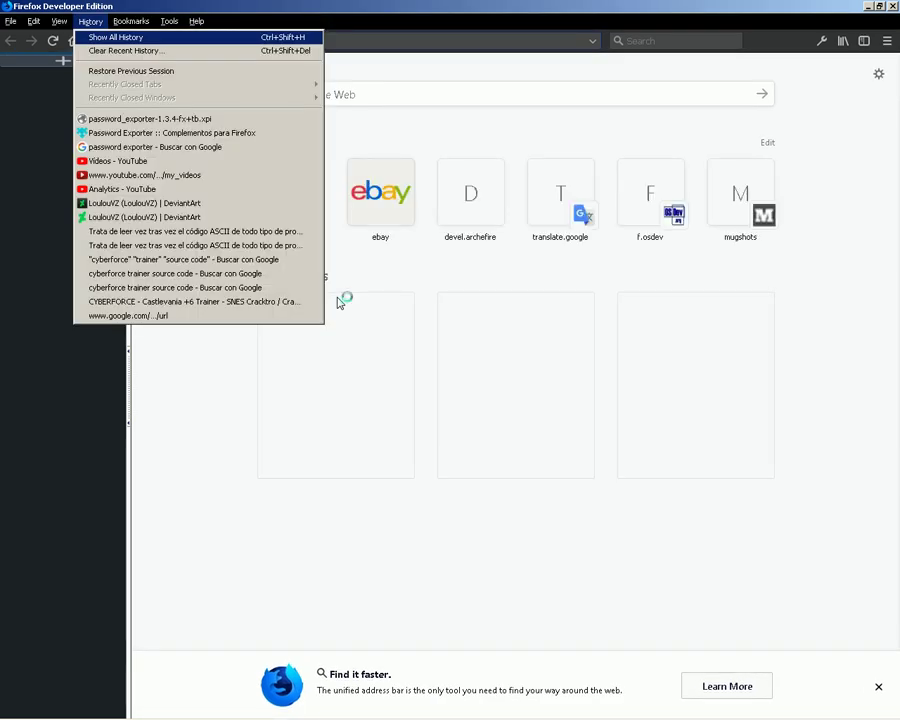
{"action": "key", "text": "Down"}
{"action": "key", "text": "Down"}
{"action": "key", "text": "Escape"}
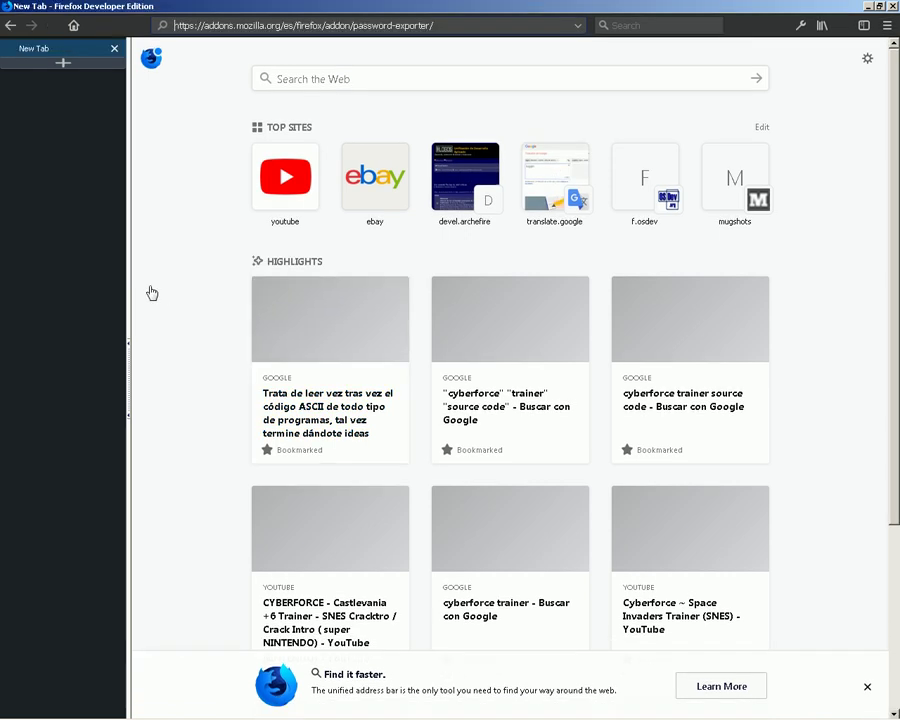
{"action": "key", "text": "Return"}
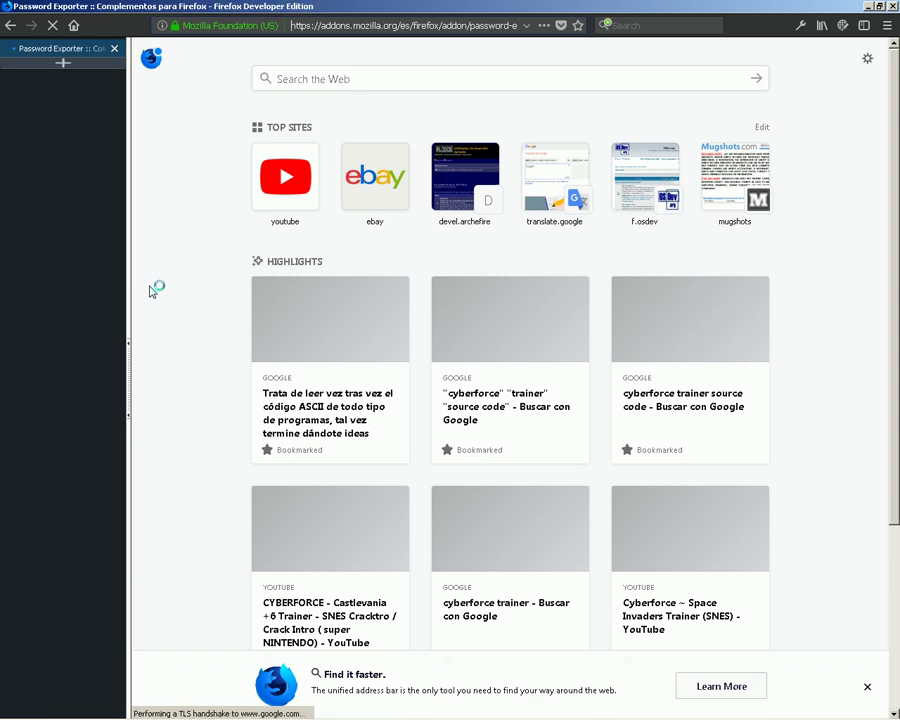
{"action": "key", "text": "alt+Tab"}
{"action": "key", "text": "alt+Tab"}
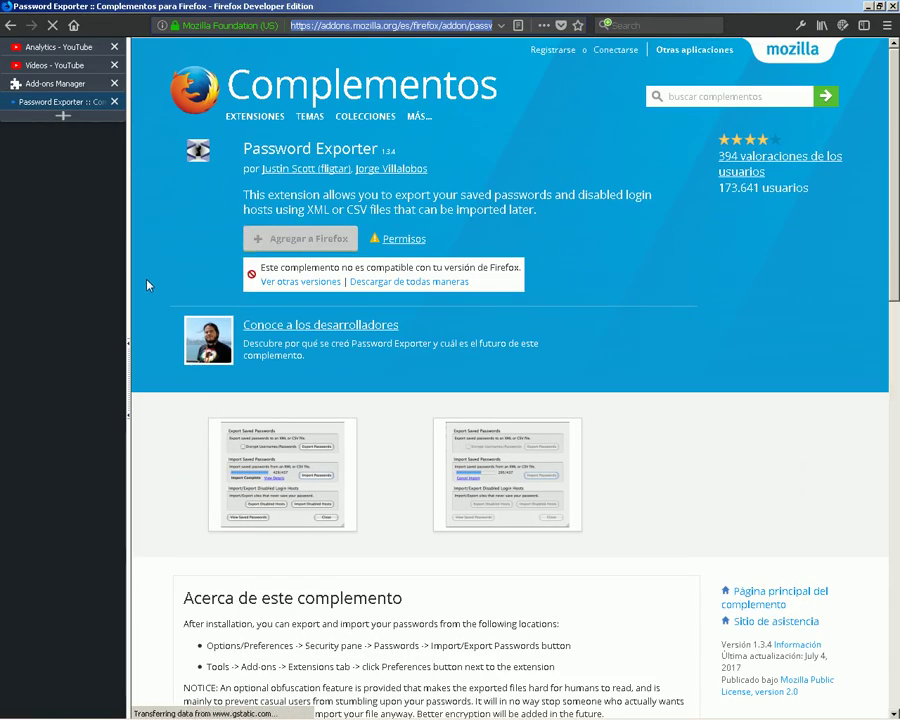
Step: Show the list of installed extensions in the Add-ons Manager
{"action": "left_click", "coordinate": [60, 86]}
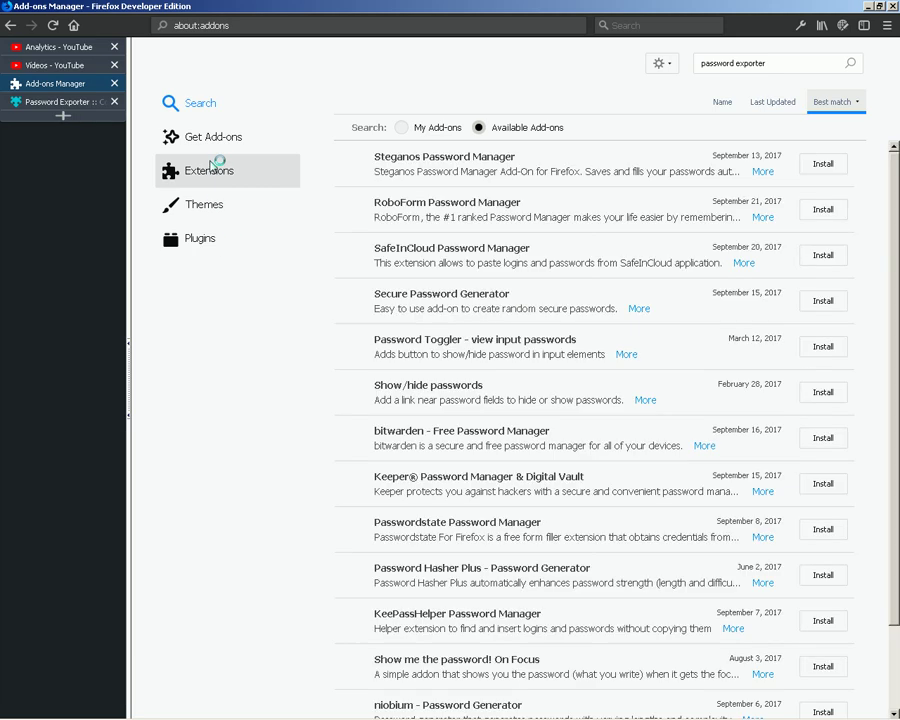
{"action": "left_click", "coordinate": [212, 171]}
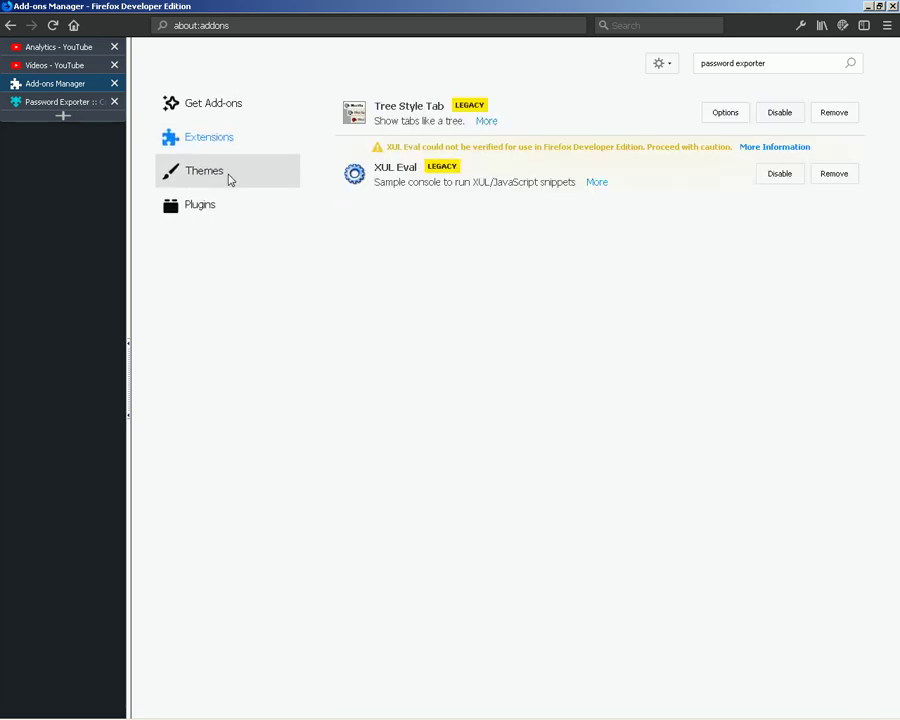
Step: Switch to the file explorer, open the Data\profile\extensions folder of FirefoxPortableDeveloper and copy its path
{"action": "key", "text": "alt+Tab"}
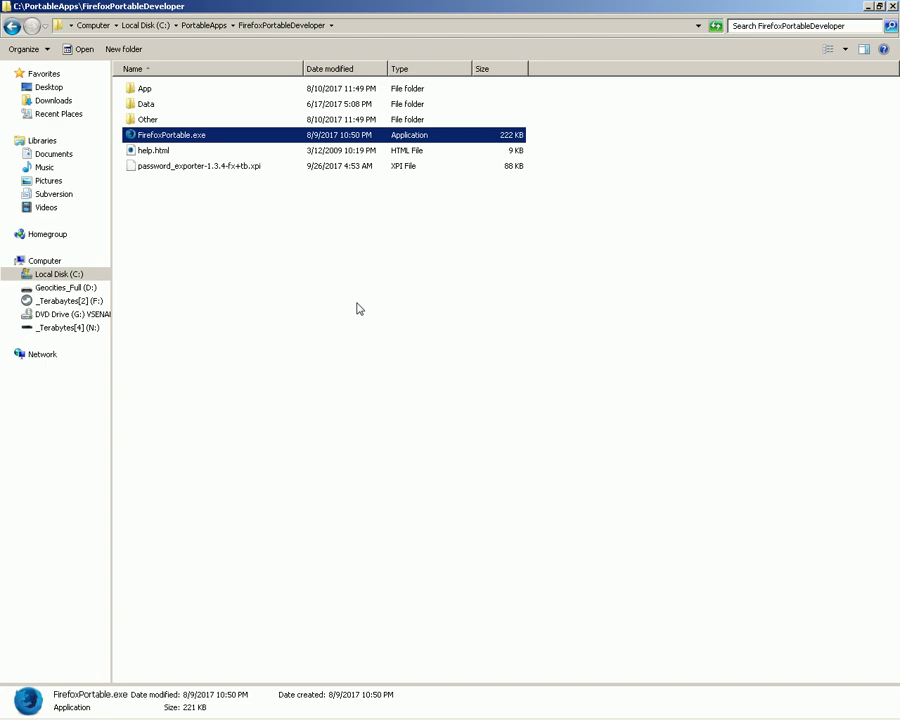
{"action": "key", "text": "d"}
{"action": "key", "text": "Return"}
{"action": "key", "text": "p"}
{"action": "key", "text": "Return"}
{"action": "key", "text": "e"}
{"action": "key", "text": "Return"}
{"action": "key", "text": "p"}
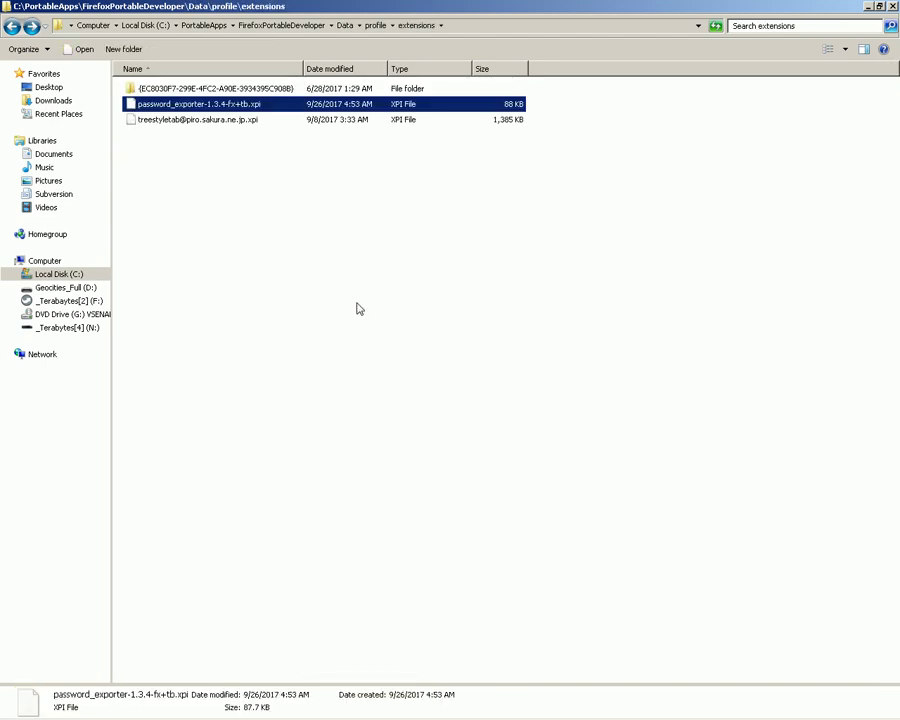
{"action": "left_click", "coordinate": [547, 24]}
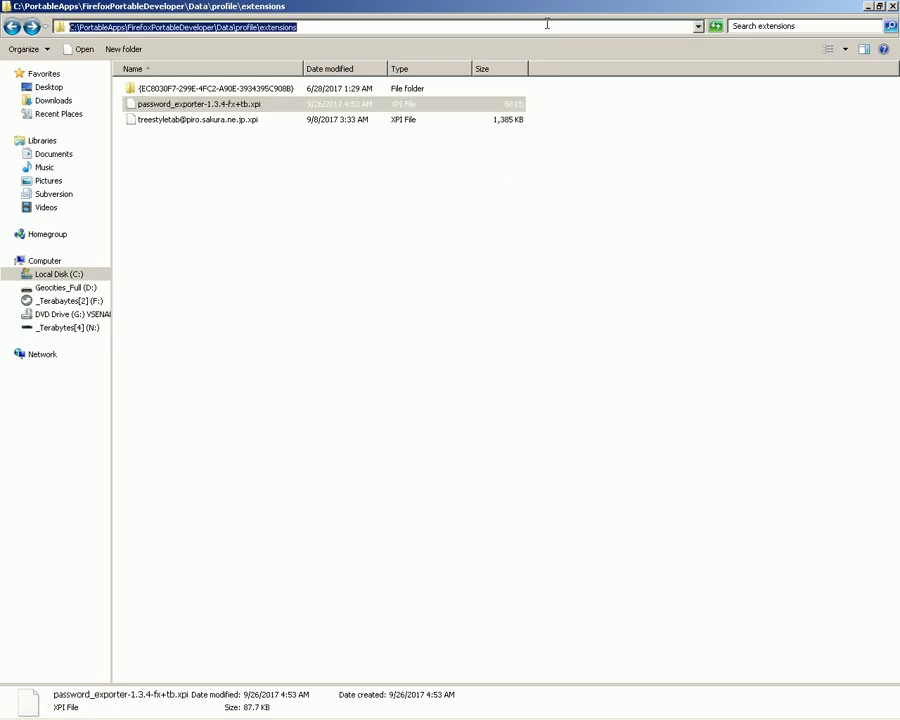
Step: Switch to Firefox, open password_exporter-1.3.4-fx+tb.xpi from the profile's extensions folder and approve installing the Password Exporter add-on
{"action": "key", "text": "alt+Tab"}
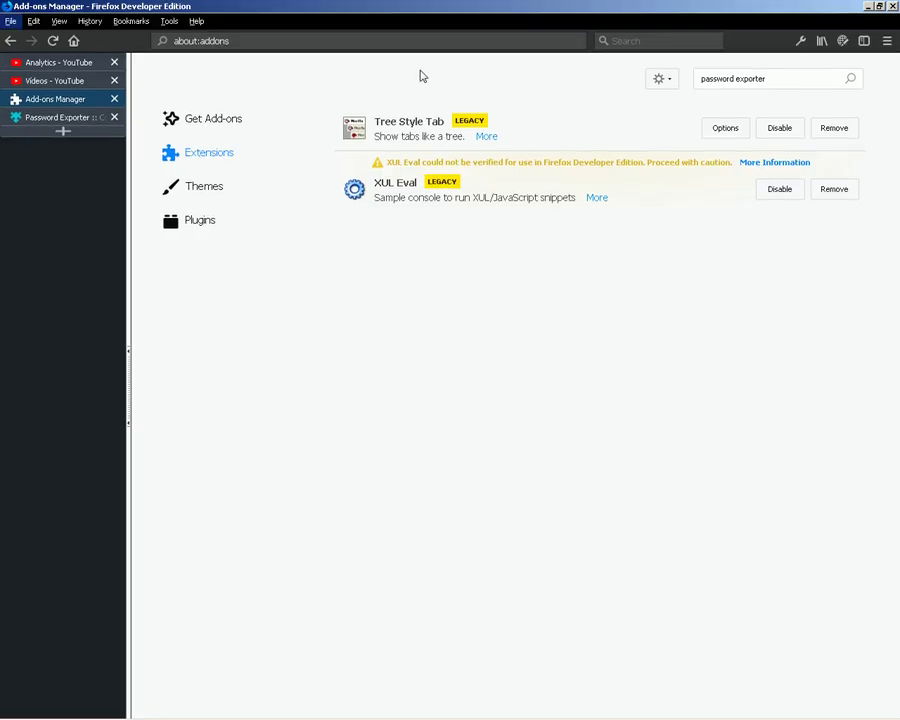
{"action": "left_click", "coordinate": [10, 21]}
{"action": "left_click", "coordinate": [60, 79]}
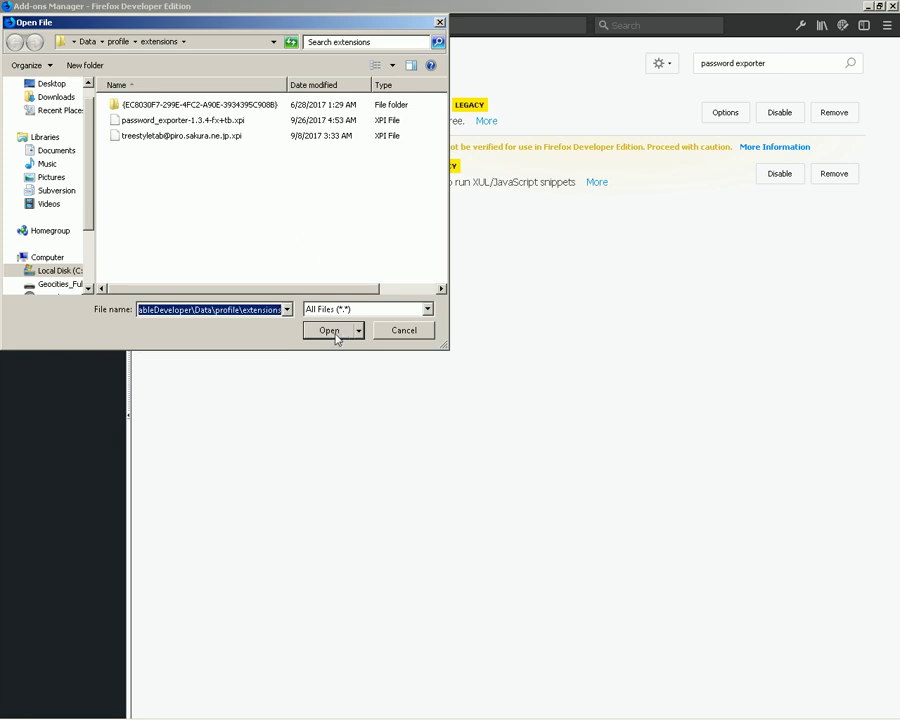
{"action": "left_click", "coordinate": [142, 124]}
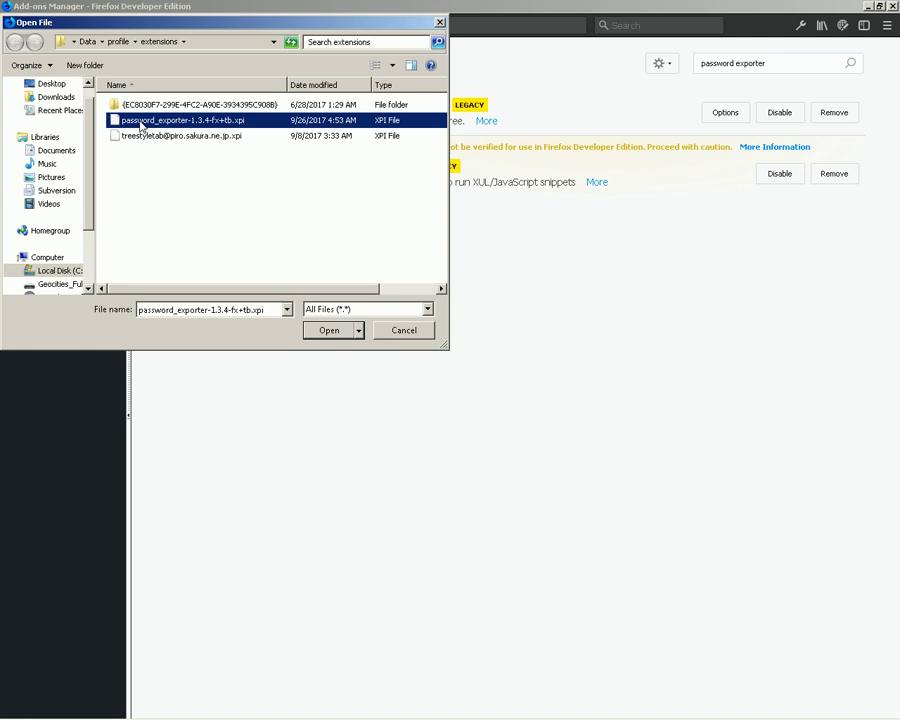
{"action": "left_click", "coordinate": [318, 331]}
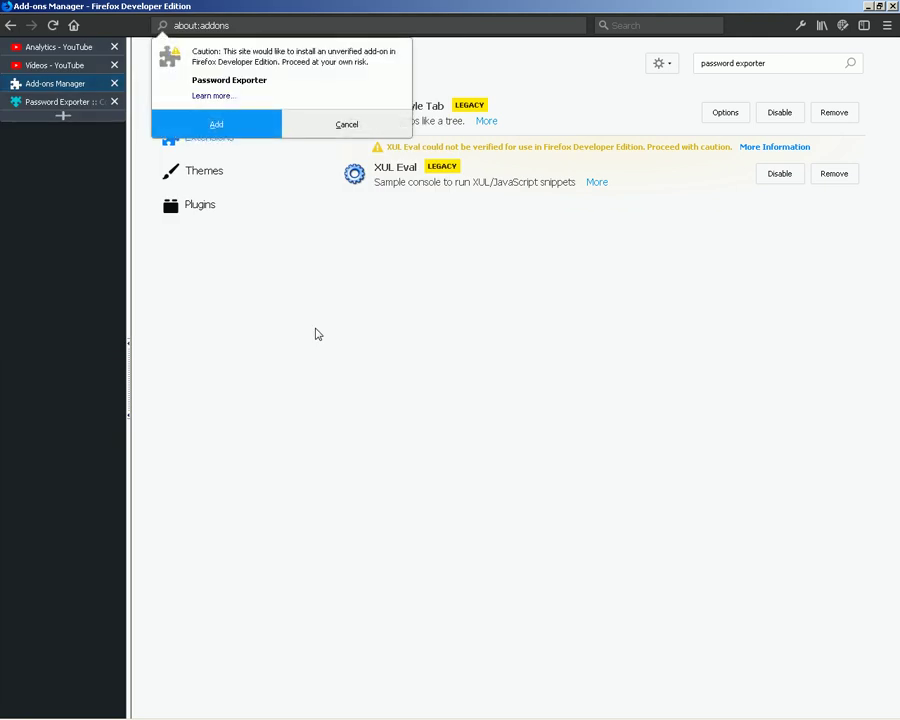
{"action": "left_click", "coordinate": [250, 129]}
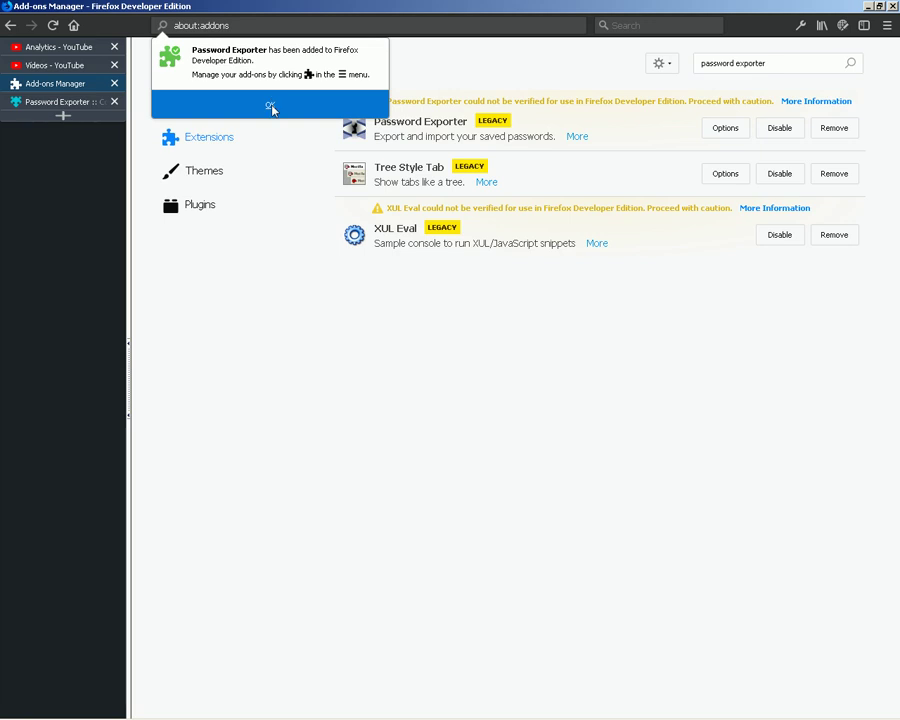
{"action": "left_click", "coordinate": [272, 108]}
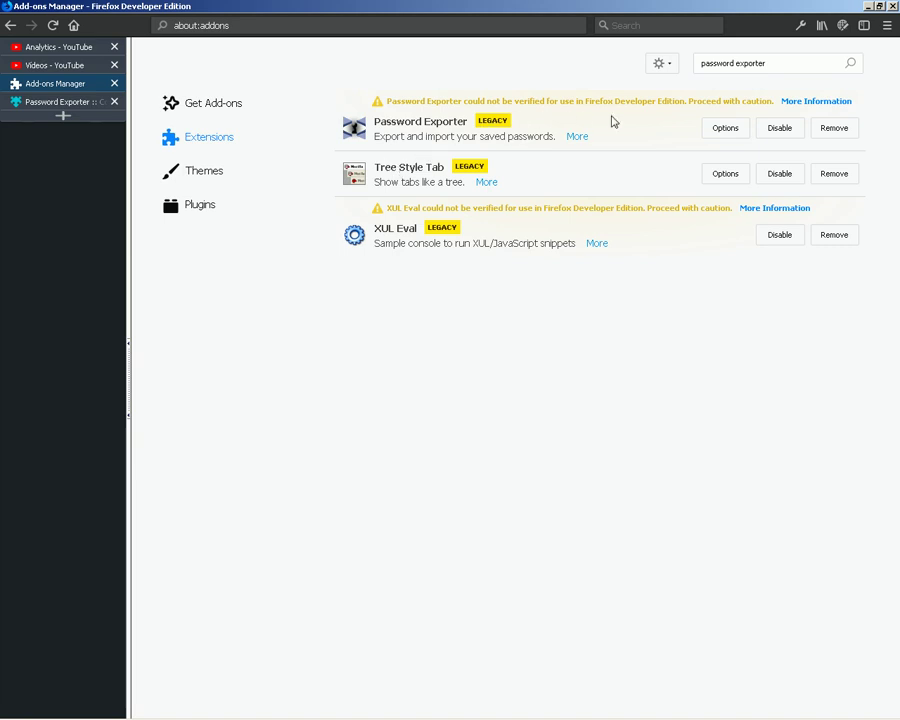
Step: Open Password Exporter's options and view the saved logins, declining to reveal the passwords
{"action": "left_click", "coordinate": [673, 121]}
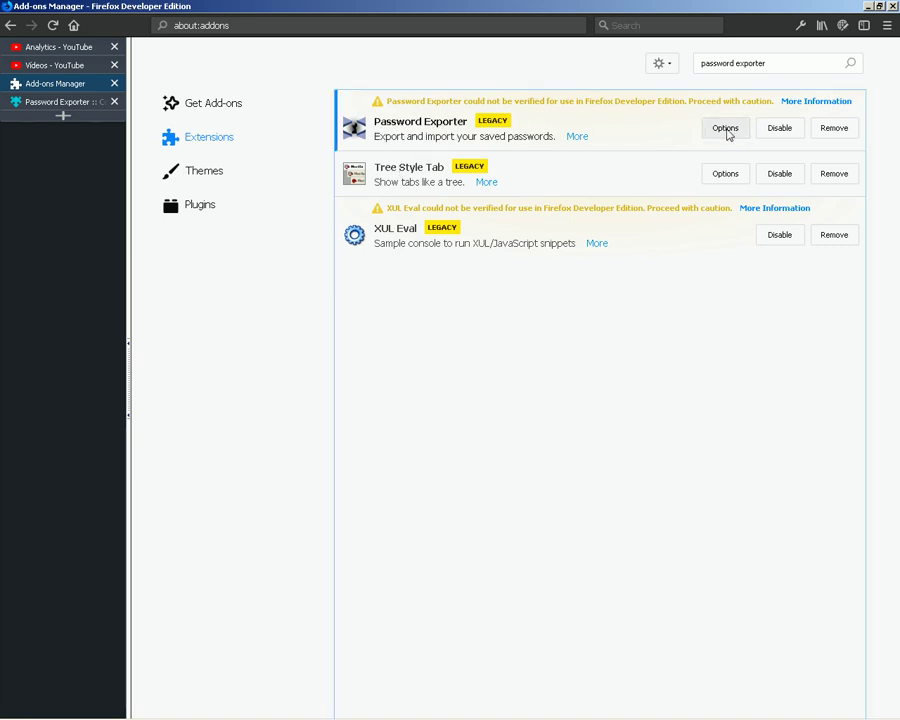
{"action": "left_click", "coordinate": [726, 129]}
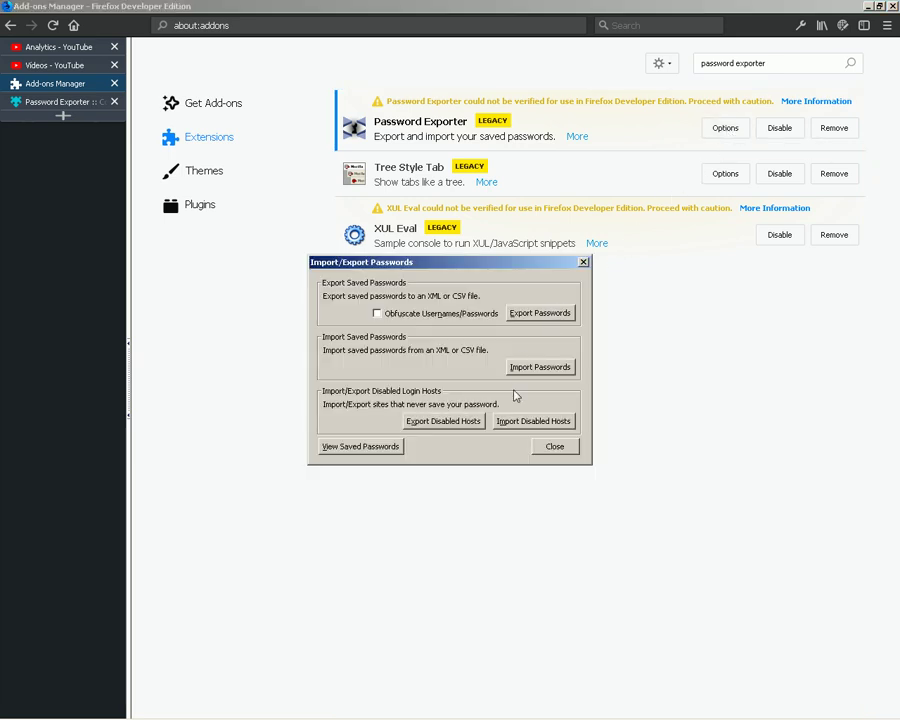
{"action": "left_click", "coordinate": [362, 446]}
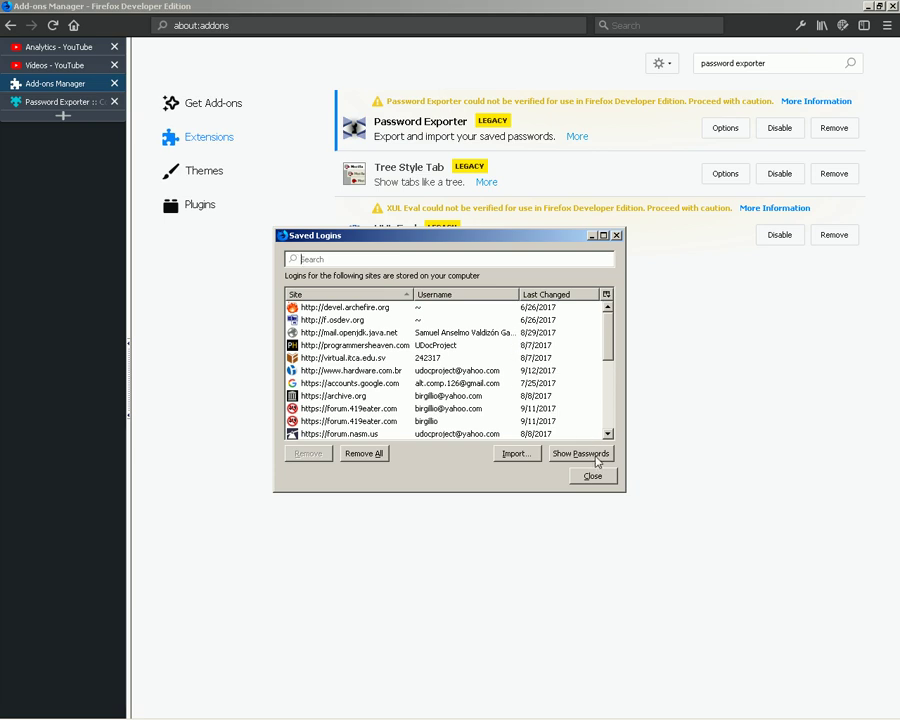
{"action": "key", "text": "Escape"}
{"action": "key", "text": "alt+Tab"}
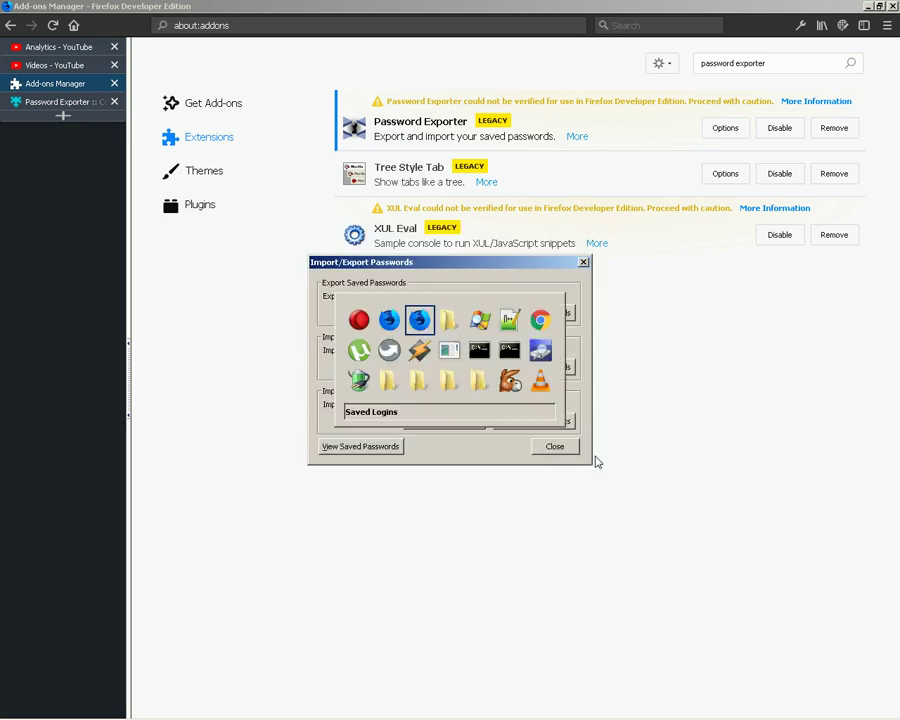
{"action": "left_click", "coordinate": [588, 455]}
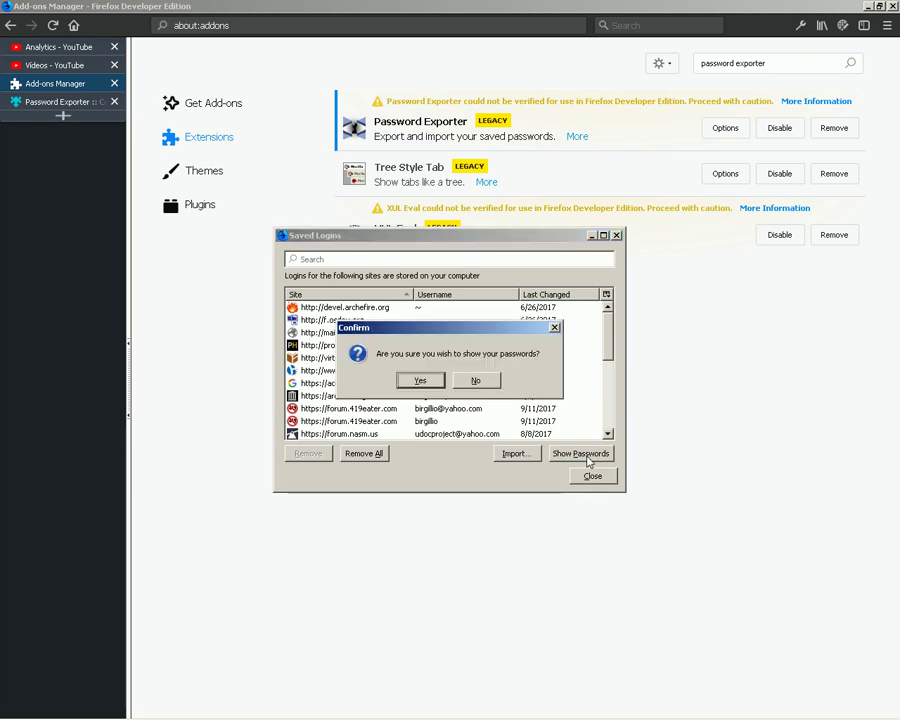
{"action": "key", "text": "Escape"}
{"action": "key", "text": "Escape"}
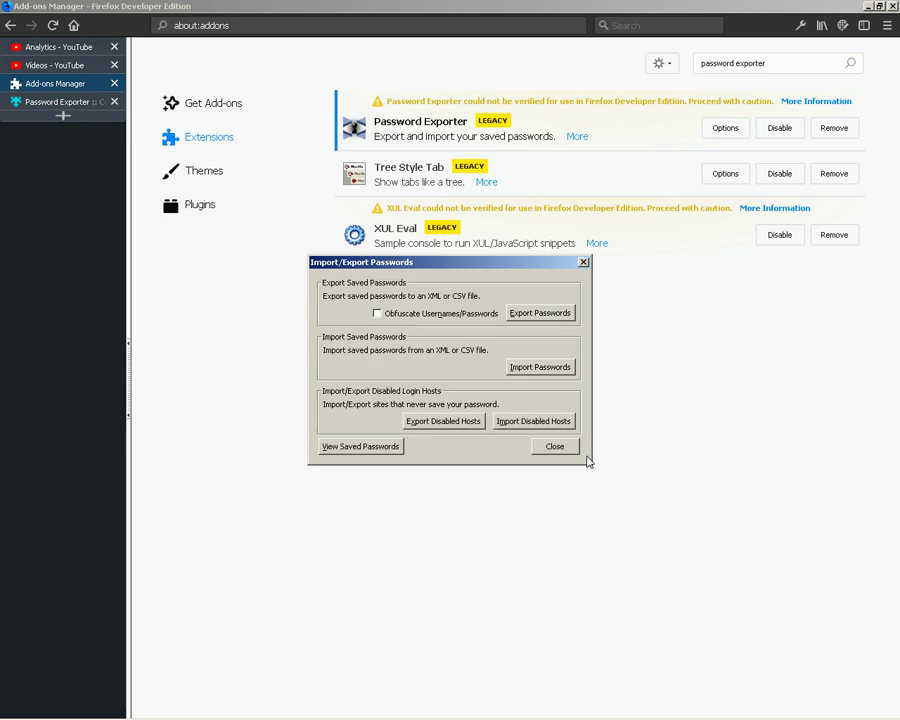
Step: Try exporting the saved passwords without obfuscation, cancel the export and close the Import/Export Passwords dialog
{"action": "key", "text": "alt+Tab"}
{"action": "left_click", "coordinate": [545, 323]}
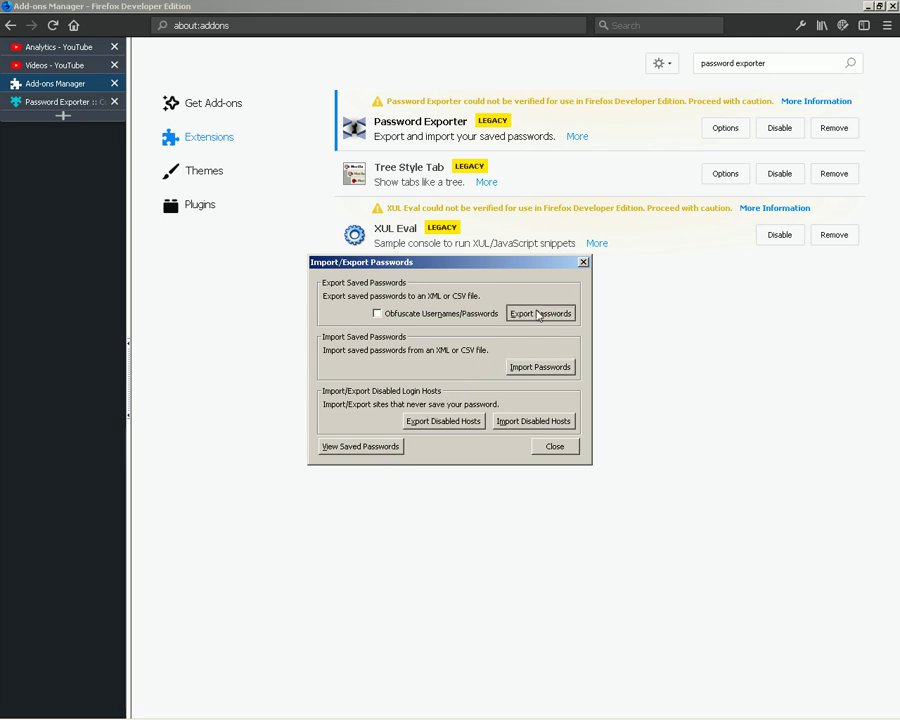
{"action": "key", "text": "alt+Tab"}
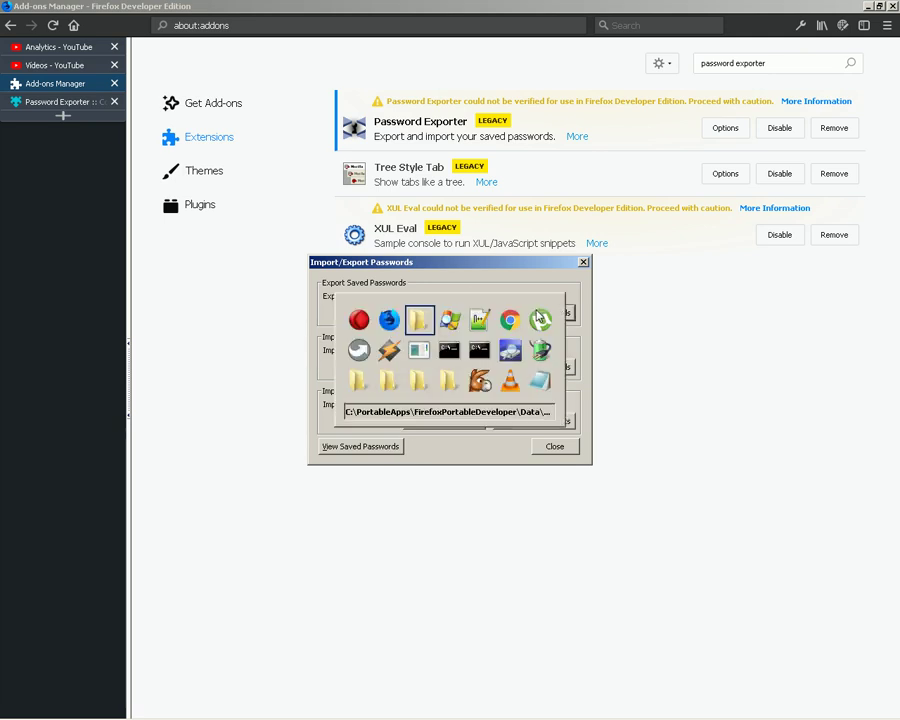
{"action": "key", "text": "Escape"}
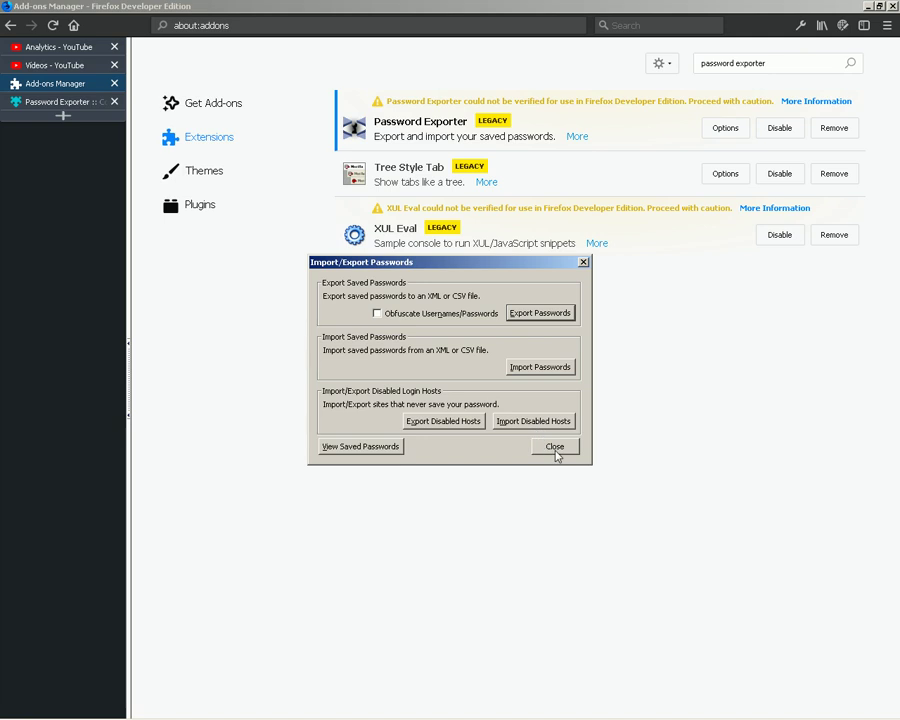
{"action": "left_click", "coordinate": [555, 447]}
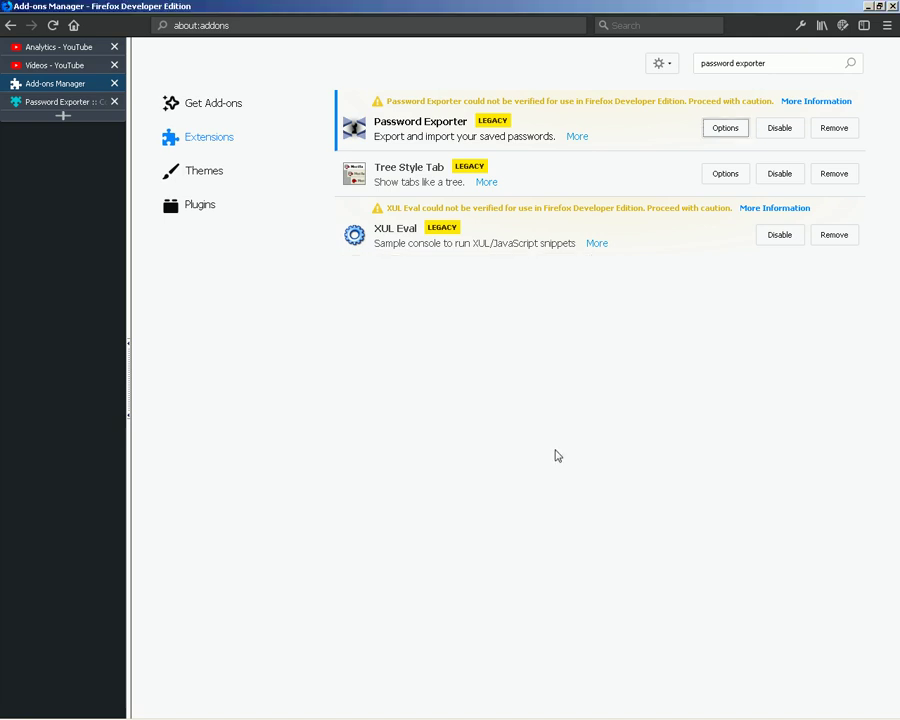